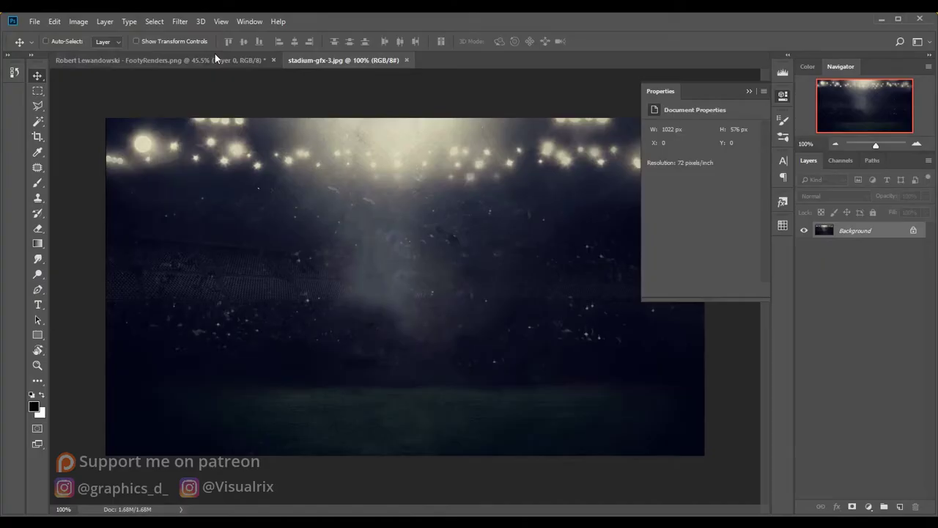
Bring the stadium image into the player document as a layer beneath the player
{"action": "left_click", "coordinate": [221, 57]}
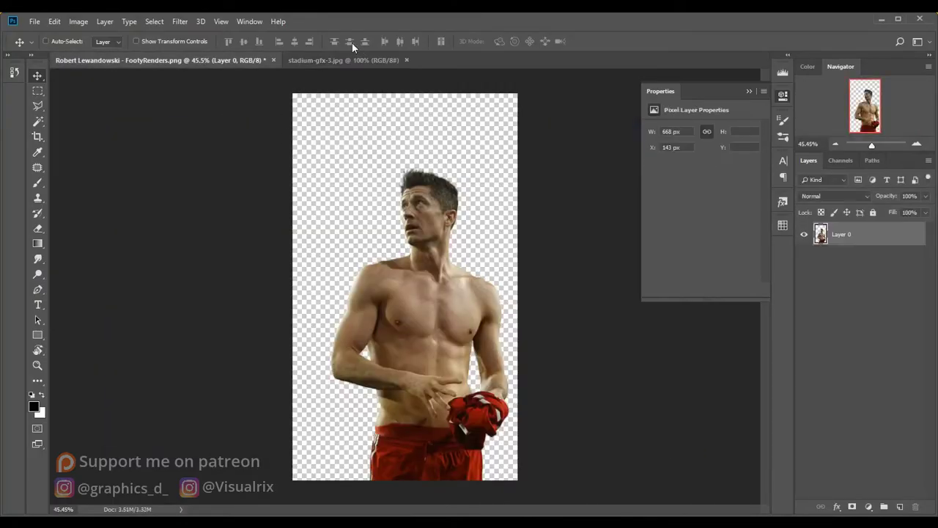
{"action": "left_click", "coordinate": [353, 62]}
{"action": "mouse_move", "coordinate": [422, 196]}
{"action": "left_mouse_down"}
{"action": "mouse_move", "coordinate": [204, 79]}
{"action": "mouse_move", "coordinate": [435, 277]}
{"action": "left_mouse_up"}
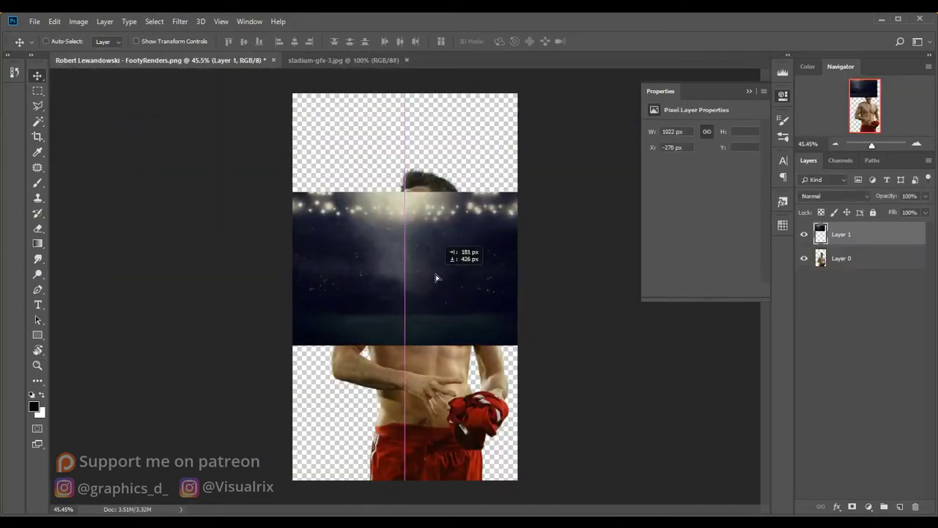
{"action": "left_click_drag", "start_coordinate": [839, 235], "coordinate": [840, 265]}
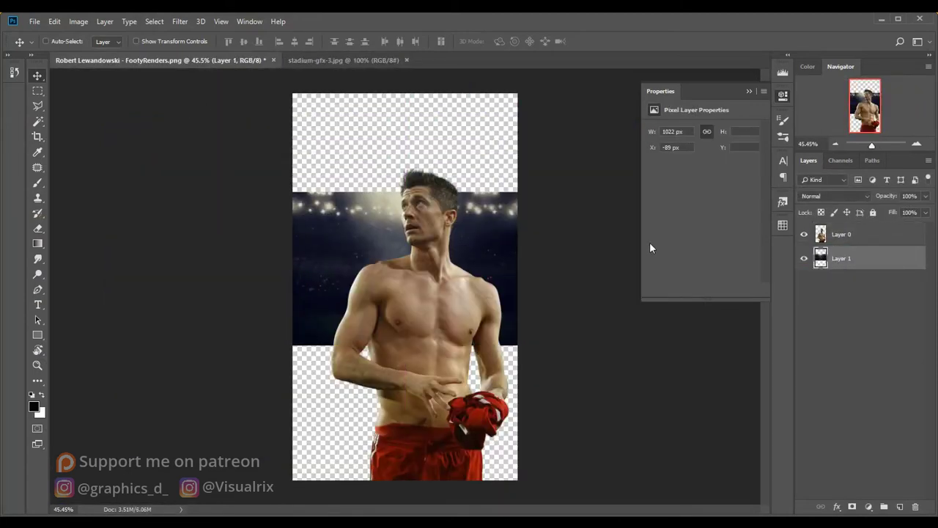
Scale the stadium layer to about 154% and shift it down about 147 px
{"action": "key", "text": "ctrl+t"}
{"action": "left_click_drag", "start_coordinate": [549, 355], "coordinate": [614, 386]}
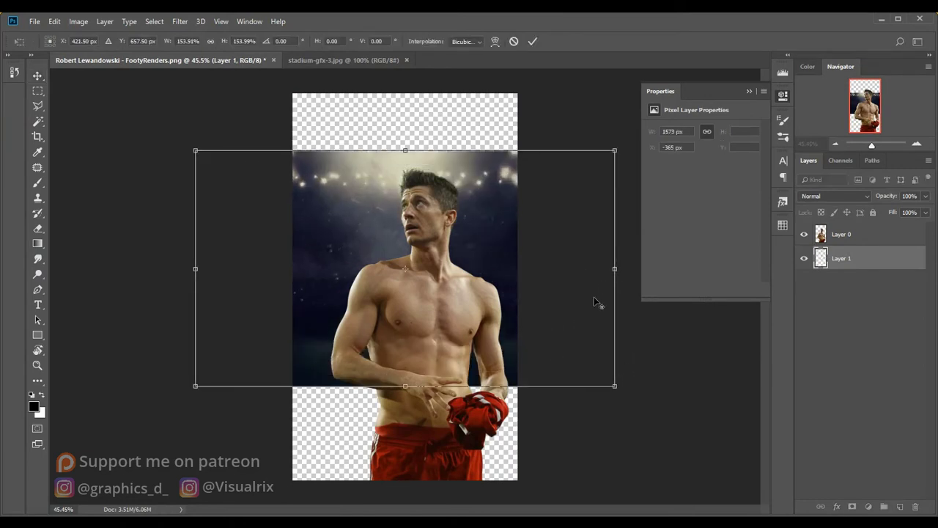
{"action": "left_click_drag", "start_coordinate": [595, 300], "coordinate": [579, 379]}
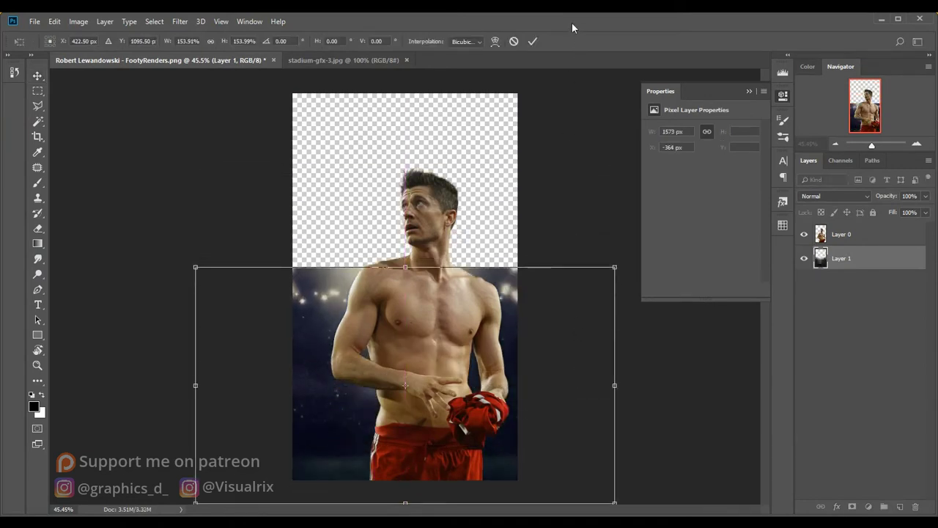
{"action": "left_click", "coordinate": [533, 41]}
Open the vadim-sadovski planet-horizon image and drag it into the player document as Layer 2
{"action": "left_click", "coordinate": [34, 21]}
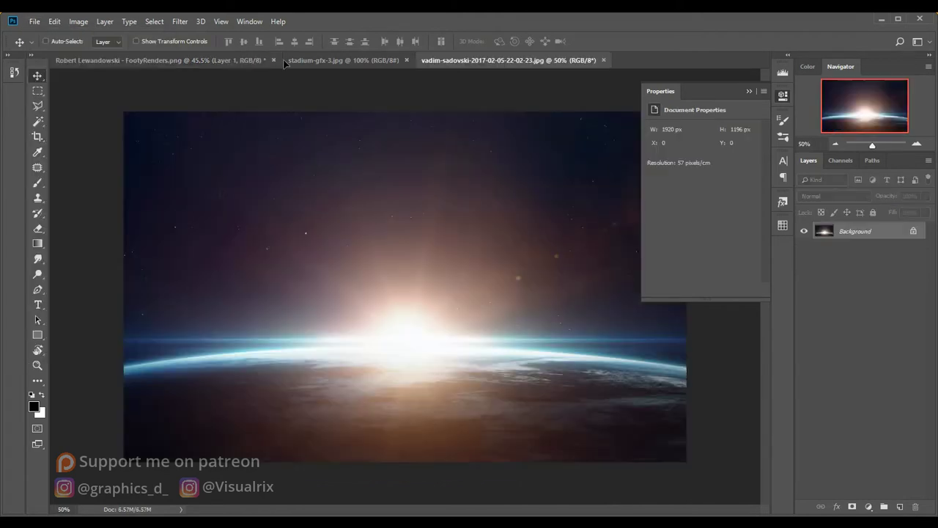
{"action": "left_click", "coordinate": [286, 60]}
{"action": "left_click_drag", "start_coordinate": [255, 64], "coordinate": [442, 269]}
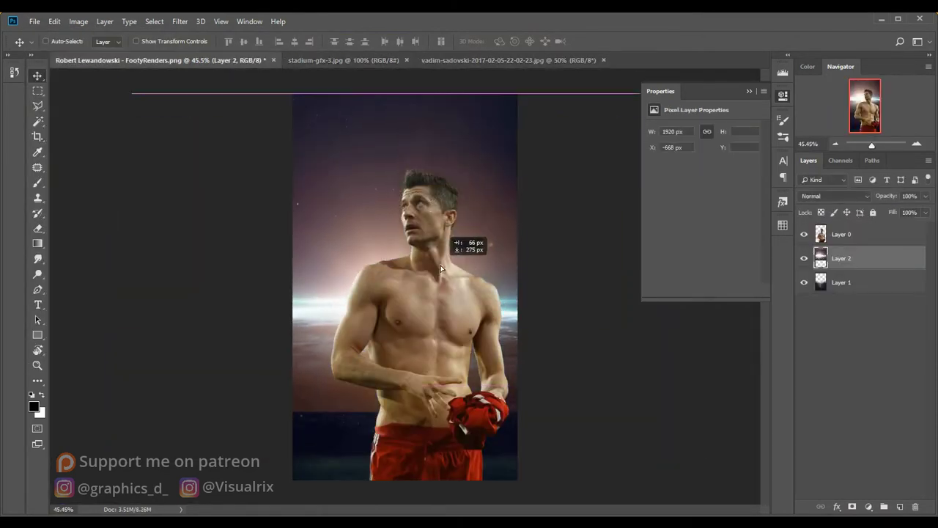
{"action": "left_click", "coordinate": [832, 292]}
Mask Layer 2 and brush away the glow along its lower-left edge in black
{"action": "key", "text": "b"}
{"action": "left_click", "coordinate": [843, 261]}
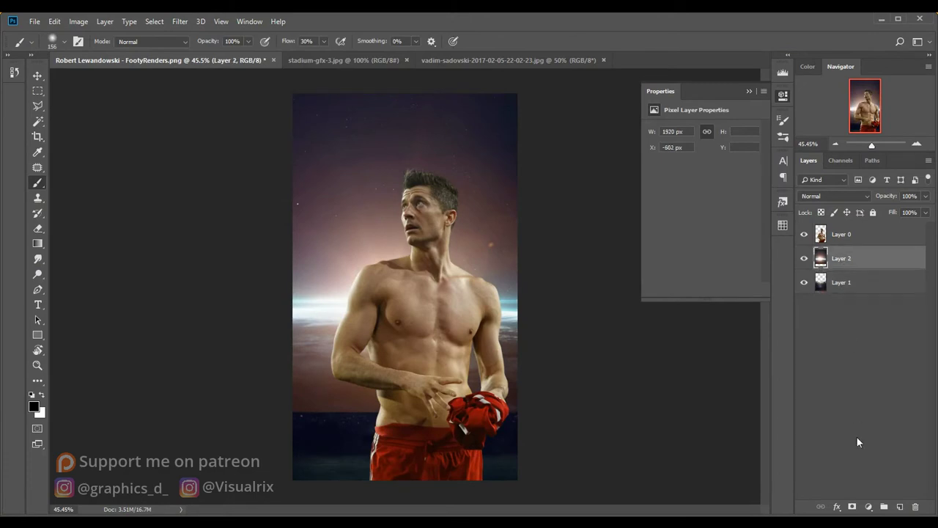
{"action": "left_click", "coordinate": [851, 508]}
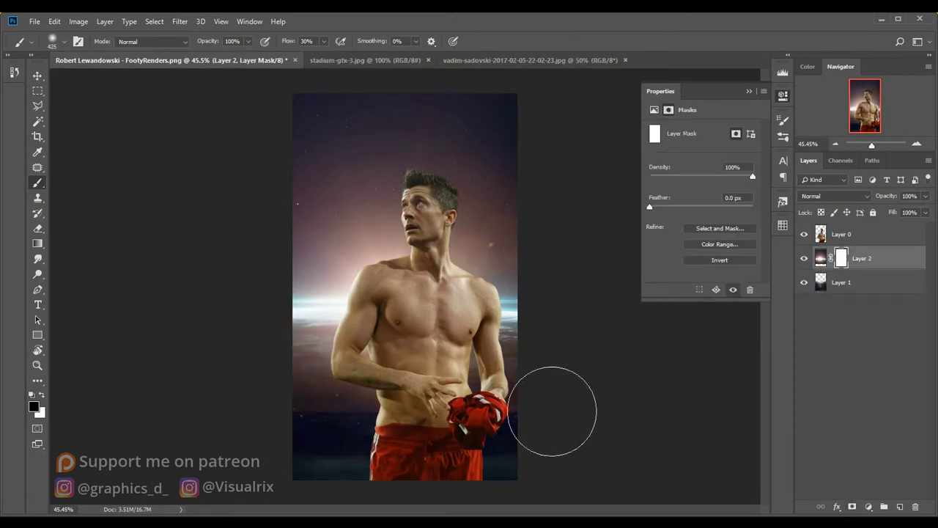
{"action": "left_click_drag", "start_coordinate": [396, 387], "coordinate": [230, 377]}
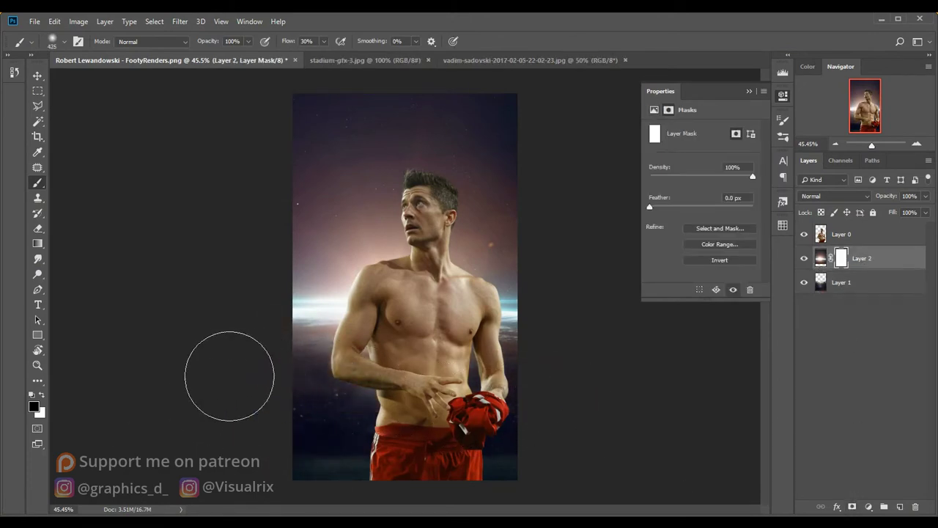
{"action": "left_click_drag", "start_coordinate": [342, 367], "coordinate": [538, 381]}
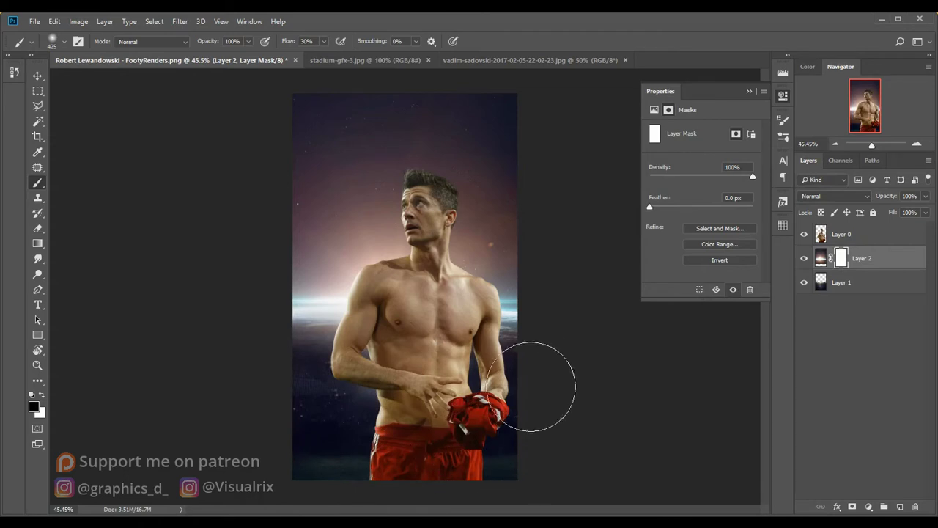
{"action": "key", "text": "ctrl+t"}
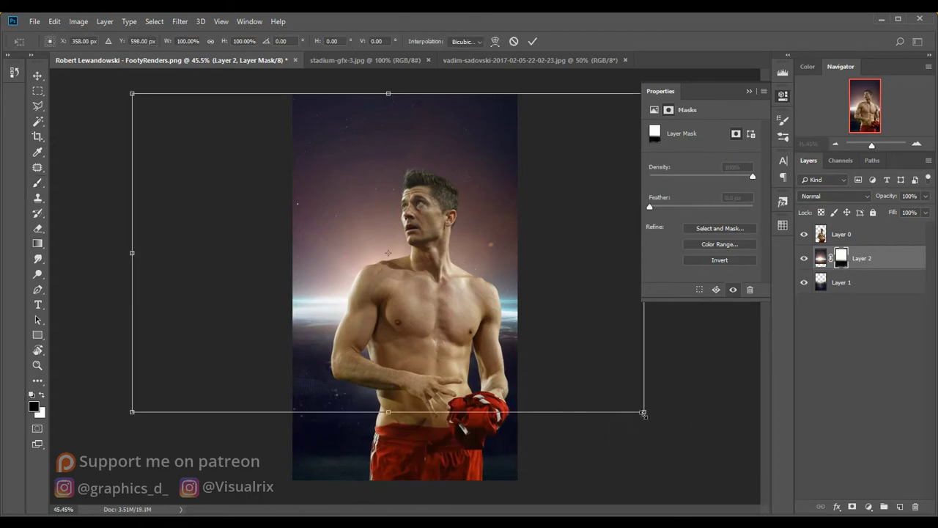
Try scaling the planet-glow layer to about 133% and moving it up, then cancel
{"action": "left_click_drag", "start_coordinate": [643, 413], "coordinate": [748, 433]}
{"action": "mouse_move", "coordinate": [650, 422]}
{"action": "left_mouse_down"}
{"action": "mouse_move", "coordinate": [659, 371]}
{"action": "mouse_move", "coordinate": [647, 377]}
{"action": "mouse_move", "coordinate": [647, 405]}
{"action": "left_mouse_up"}
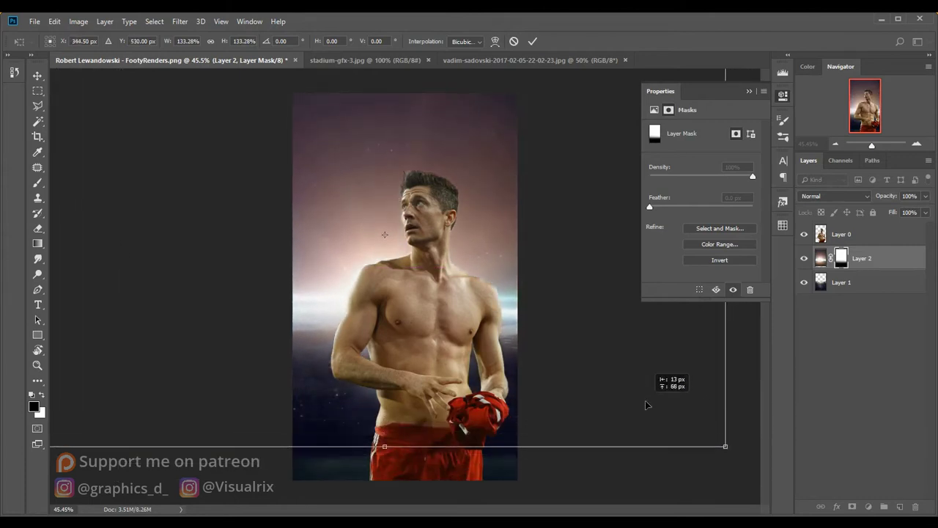
{"action": "left_click", "coordinate": [514, 41]}
{"action": "key", "text": "b"}
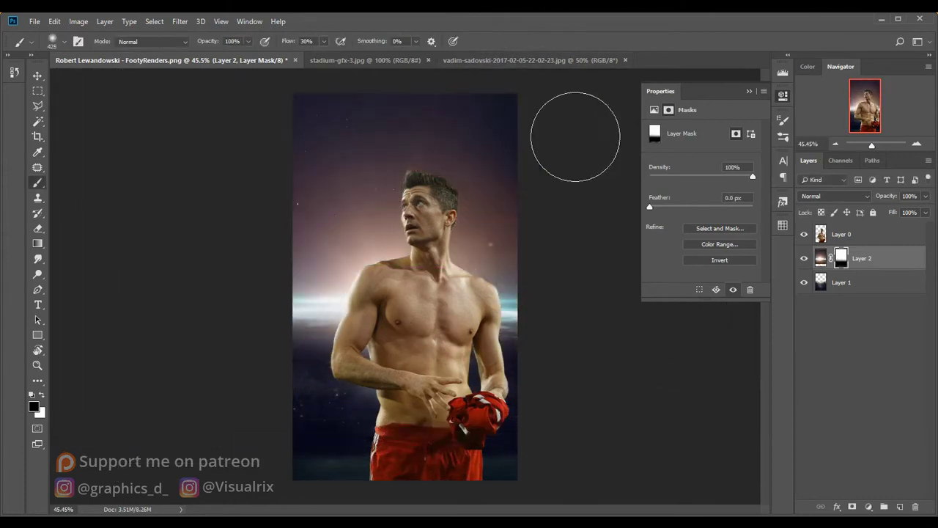
Rescale the planet-glow layer to about 133%, nudge it slightly and commit
{"action": "key", "text": "ctrl+t"}
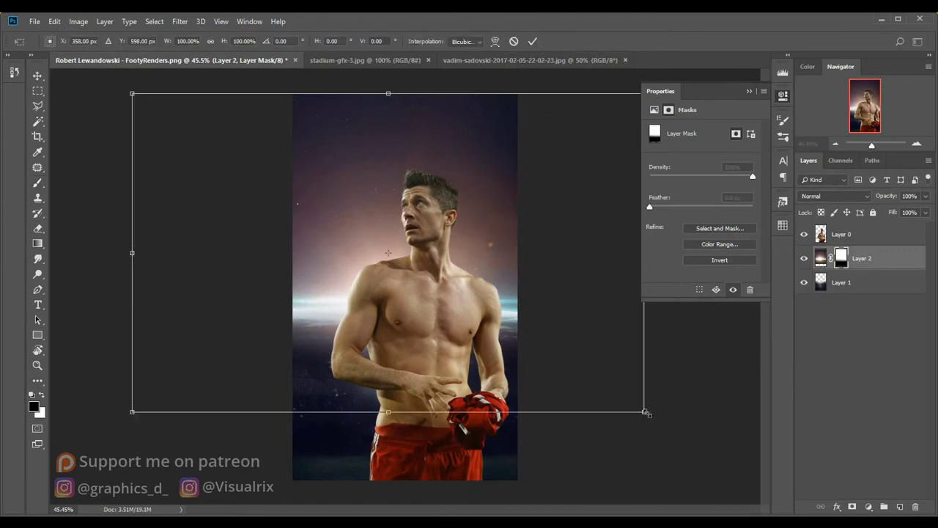
{"action": "left_click_drag", "start_coordinate": [646, 413], "coordinate": [733, 454]}
{"action": "left_click_drag", "start_coordinate": [565, 368], "coordinate": [556, 365]}
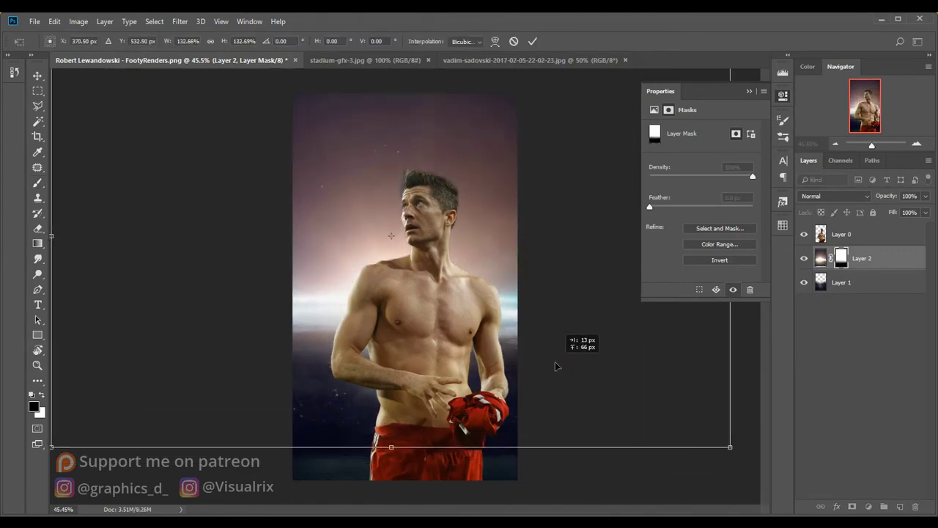
{"action": "left_click", "coordinate": [532, 41]}
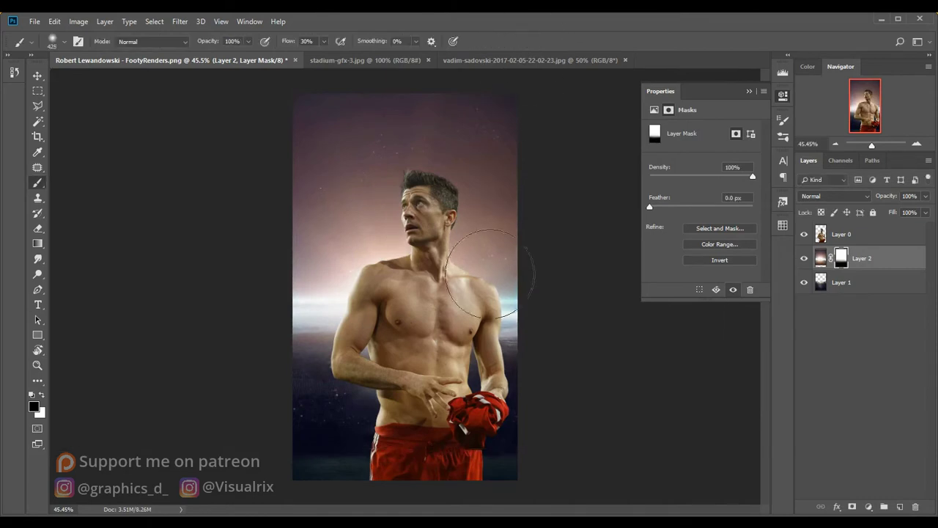
{"action": "left_click", "coordinate": [848, 282]}
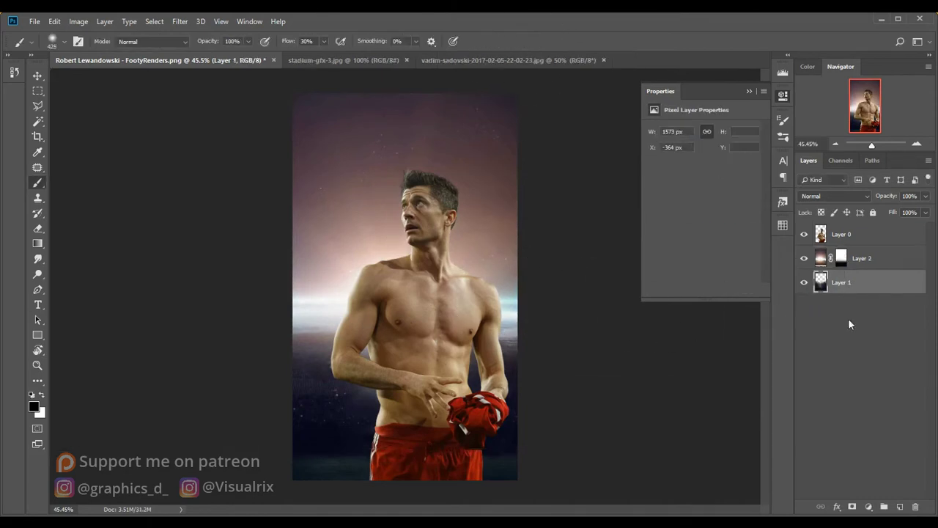
Add a Color Balance clipped to the glow layer, pushing midtones toward blue (+43) and cyan
{"action": "left_click", "coordinate": [870, 255]}
{"action": "left_click", "coordinate": [867, 507]}
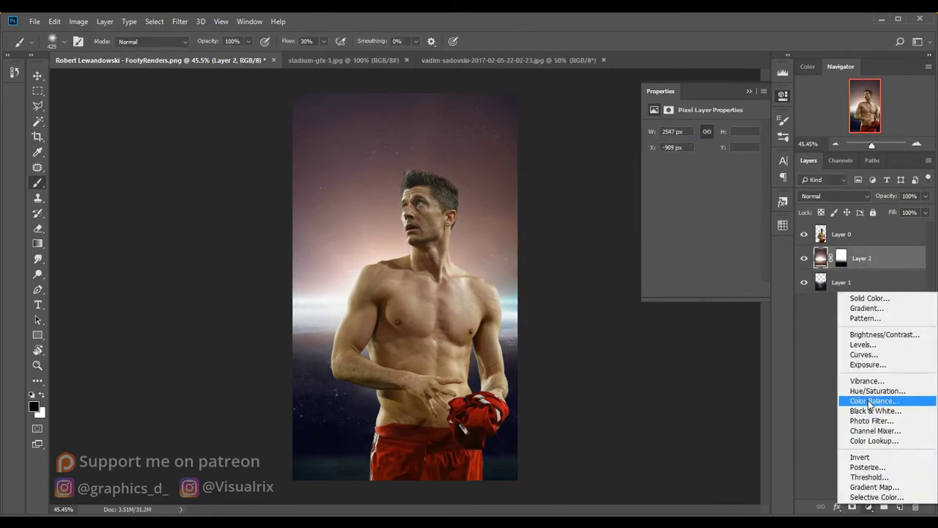
{"action": "left_click", "coordinate": [875, 401]}
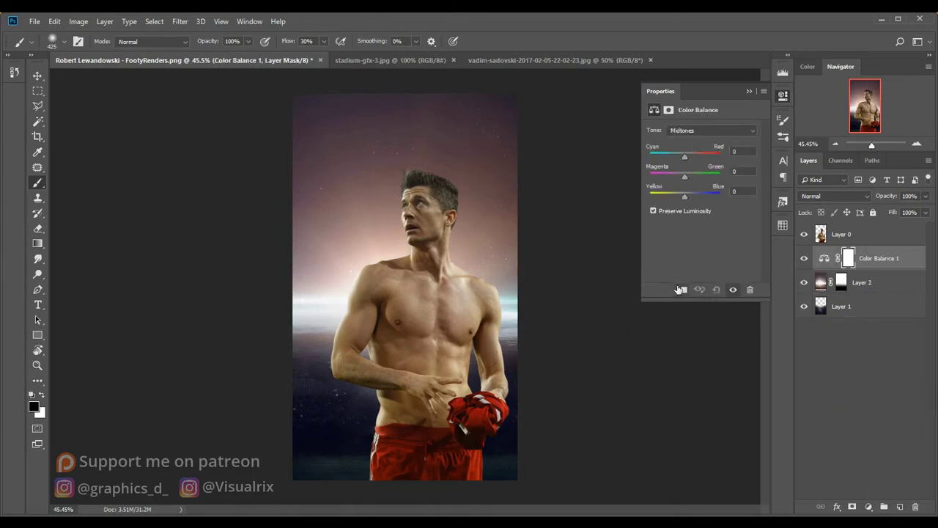
{"action": "left_click", "coordinate": [681, 289]}
{"action": "left_click_drag", "start_coordinate": [690, 195], "coordinate": [699, 195]}
{"action": "left_click_drag", "start_coordinate": [684, 156], "coordinate": [677, 154]}
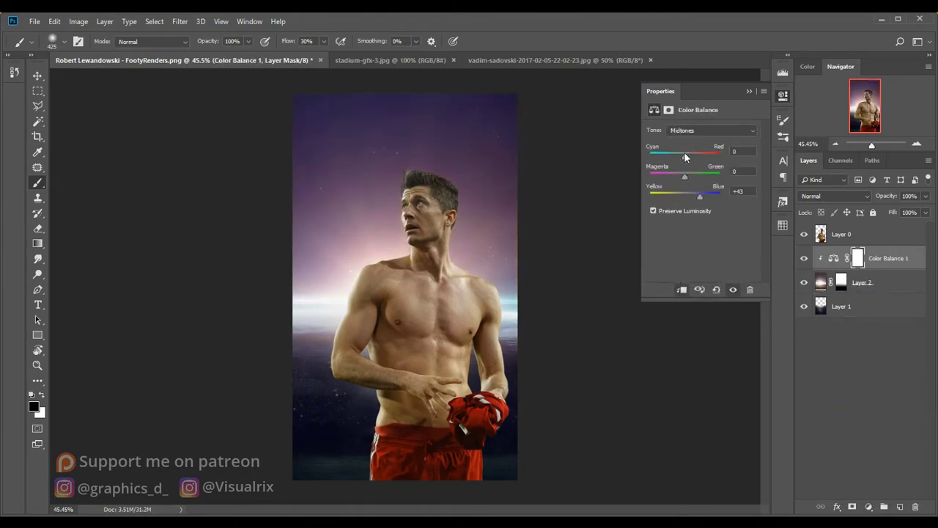
Add blue +12 to the shadows and set highlights to -27 cyan-red, -5 yellow-blue
{"action": "left_click", "coordinate": [685, 131]}
{"action": "left_click", "coordinate": [687, 142]}
{"action": "left_click_drag", "start_coordinate": [685, 189], "coordinate": [688, 196]}
{"action": "left_click", "coordinate": [693, 131]}
{"action": "left_click", "coordinate": [689, 157]}
{"action": "left_click_drag", "start_coordinate": [685, 156], "coordinate": [679, 157]}
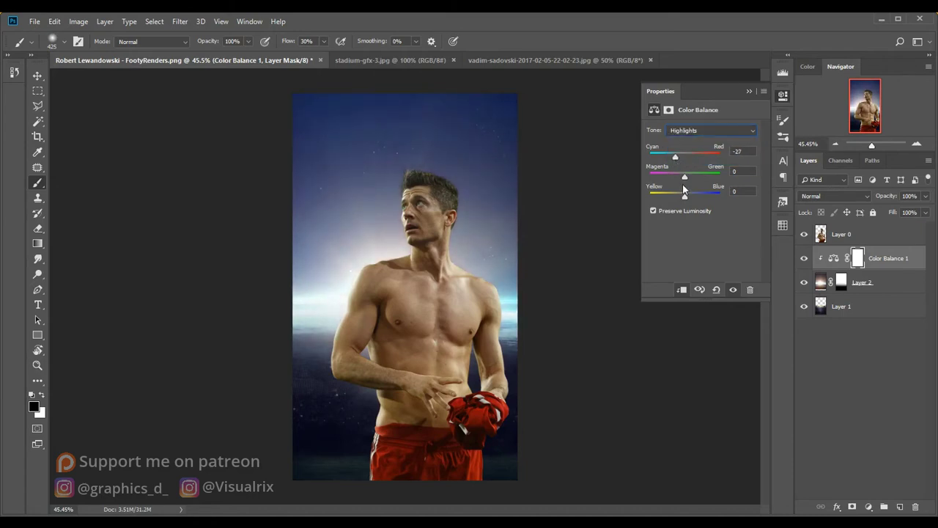
{"action": "left_click_drag", "start_coordinate": [685, 193], "coordinate": [682, 195]}
Add a clipped Curves S-curve over the glow layer to boost contrast
{"action": "left_click", "coordinate": [869, 506]}
{"action": "left_click", "coordinate": [854, 356]}
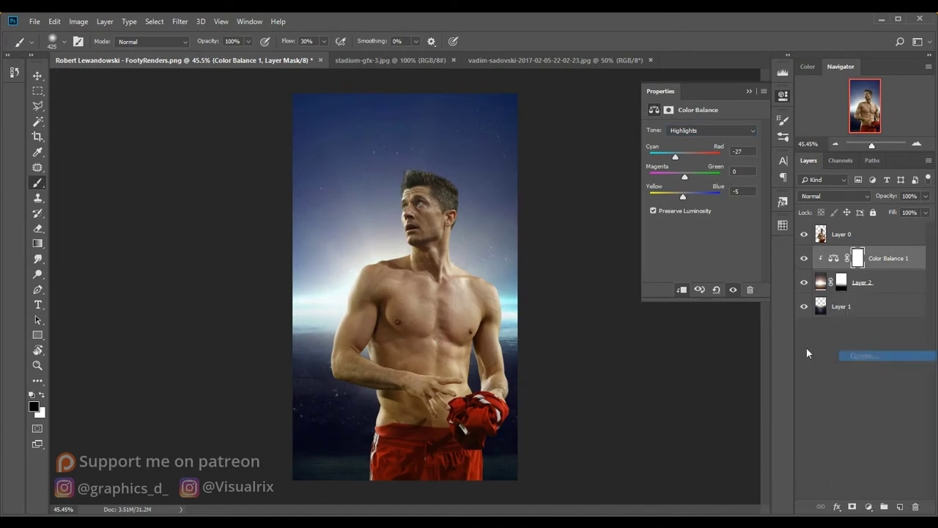
{"action": "left_click", "coordinate": [681, 289]}
{"action": "left_click_drag", "start_coordinate": [712, 195], "coordinate": [689, 226]}
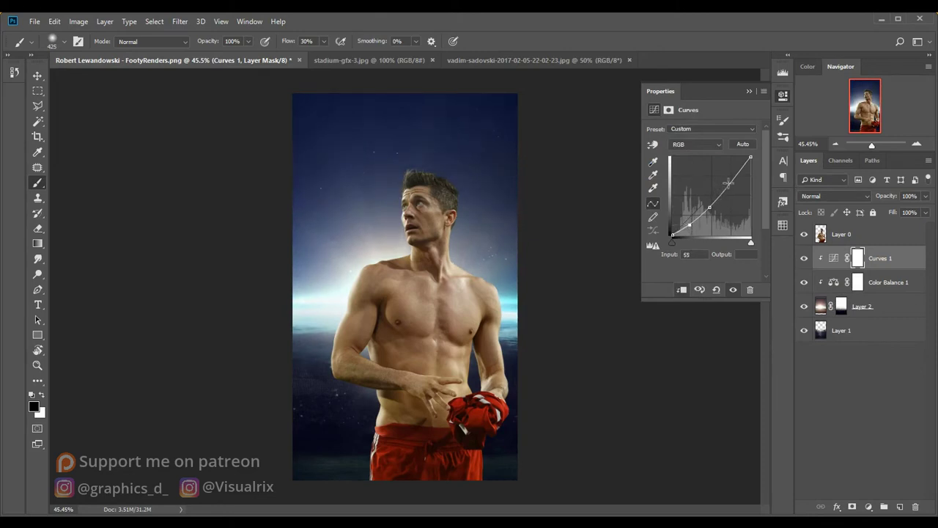
{"action": "left_click_drag", "start_coordinate": [728, 182], "coordinate": [731, 181]}
Soften the stadium layer with a 4 px Gaussian Blur
{"action": "left_click", "coordinate": [841, 327]}
{"action": "left_click", "coordinate": [176, 24]}
{"action": "mouse_move", "coordinate": [186, 155]}
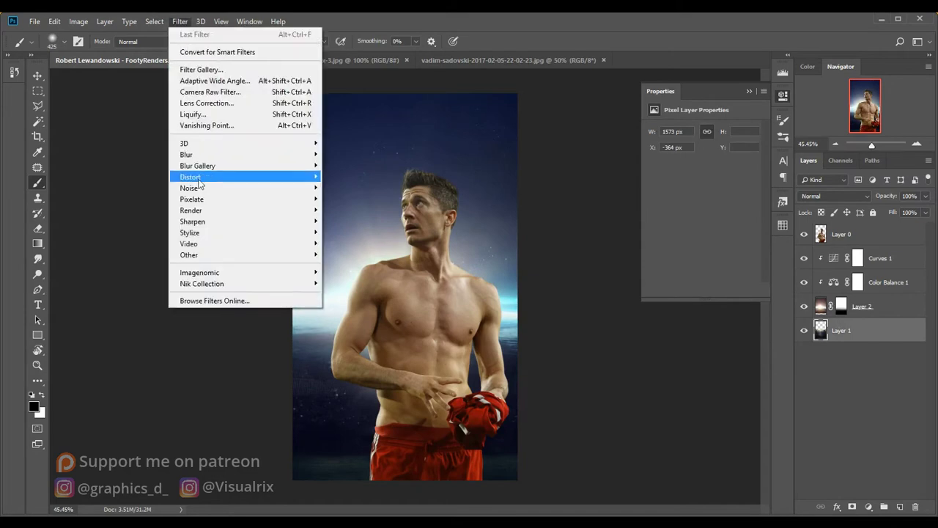
{"action": "left_click", "coordinate": [352, 198]}
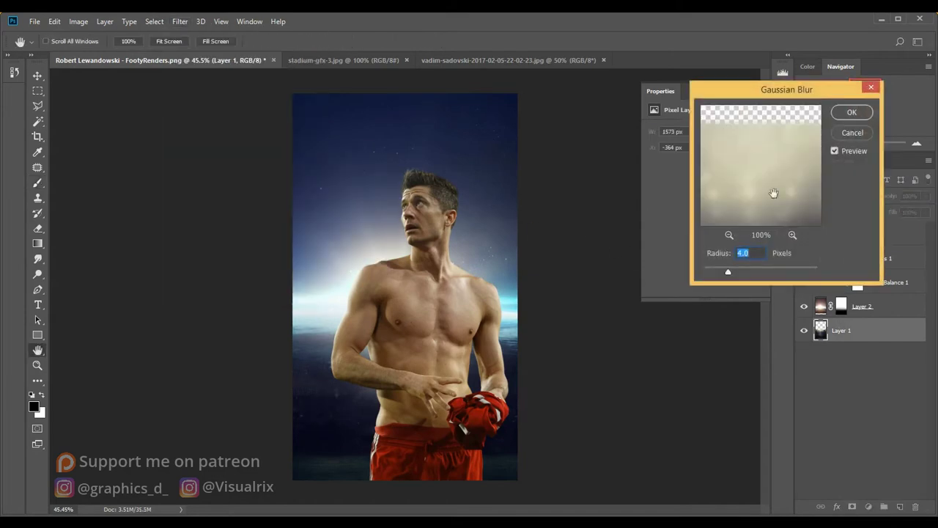
{"action": "left_click", "coordinate": [850, 112]}
{"action": "key", "text": "b"}
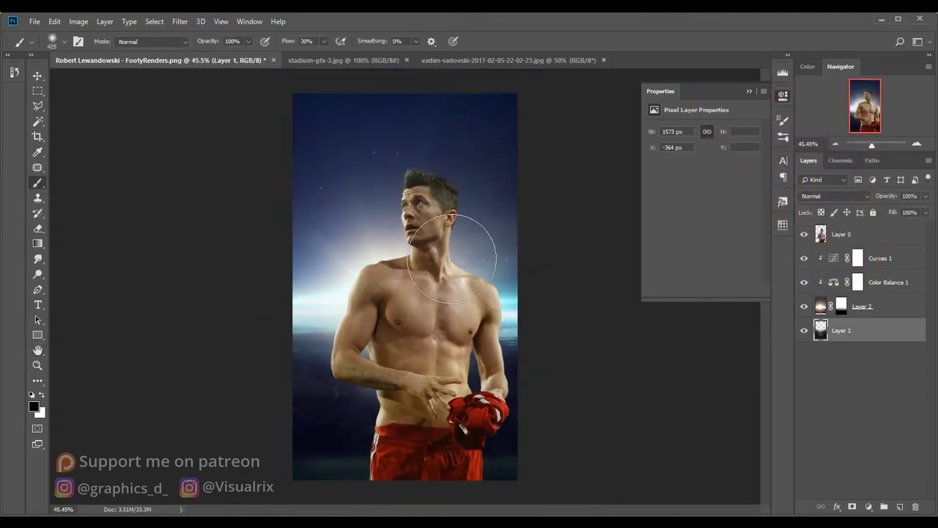
Hide the player and stamp the visible background into merged Layer 3, then show the player
{"action": "left_click", "coordinate": [804, 234]}
{"action": "left_click", "coordinate": [858, 256]}
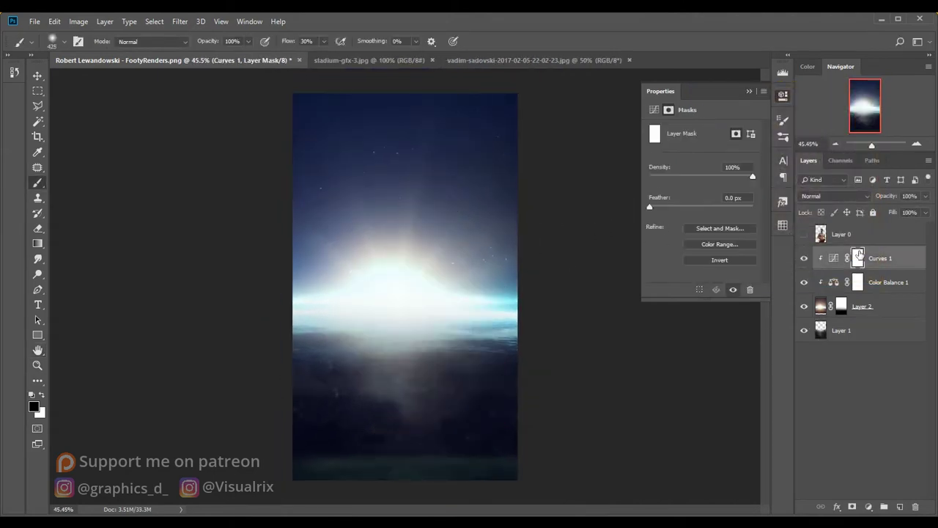
{"action": "key", "text": "ctrl+shift+alt+e"}
{"action": "left_click", "coordinate": [784, 227]}
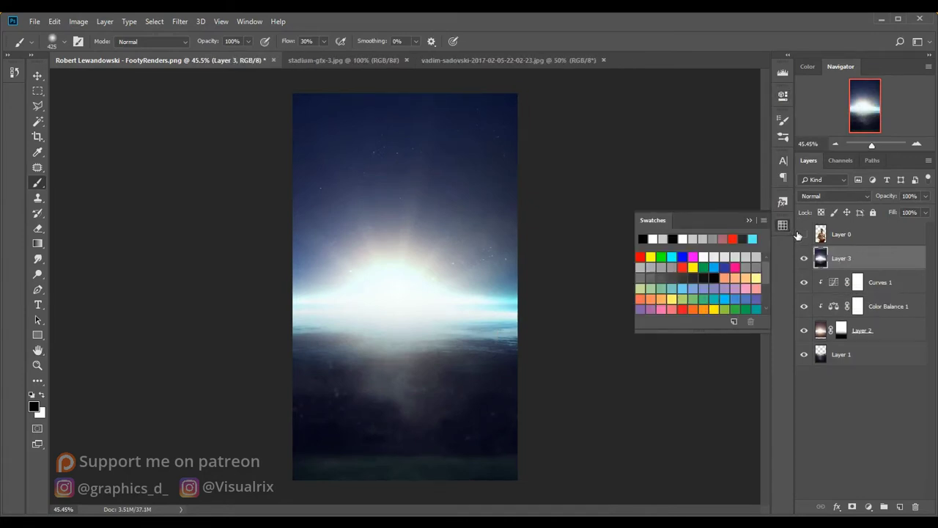
{"action": "left_click", "coordinate": [803, 234]}
{"action": "left_click", "coordinate": [783, 225]}
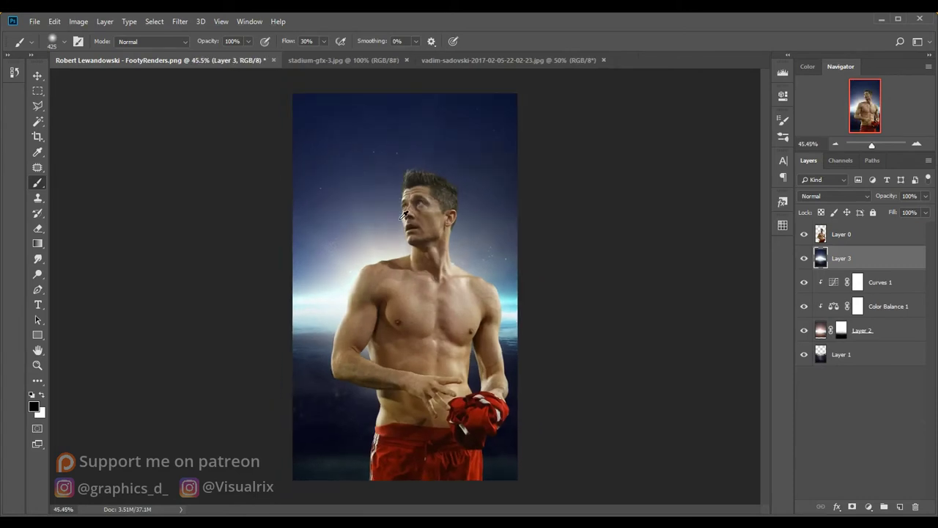
{"action": "left_click", "coordinate": [889, 239]}
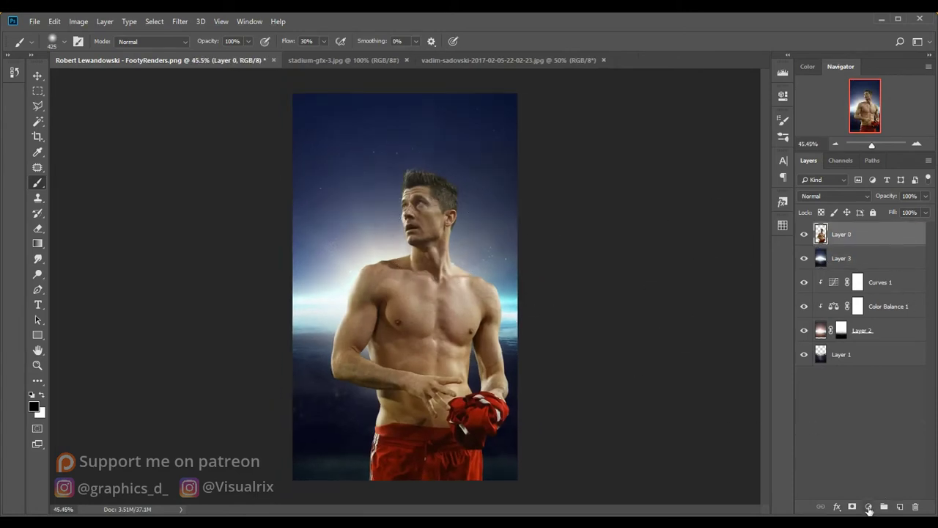
Add a new layer above Layer 3 with a dark bottom gradient and lowered fill
{"action": "left_click", "coordinate": [874, 261]}
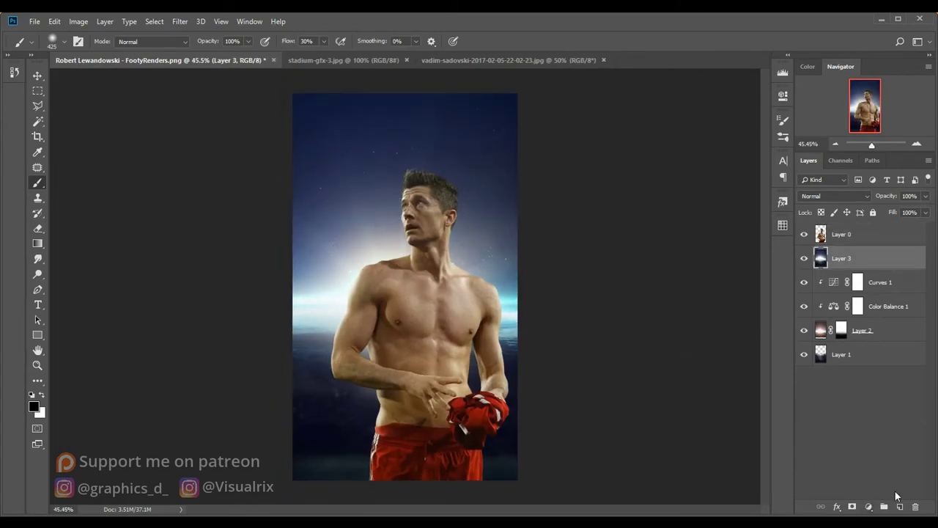
{"action": "left_click", "coordinate": [900, 505]}
{"action": "left_click", "coordinate": [38, 245]}
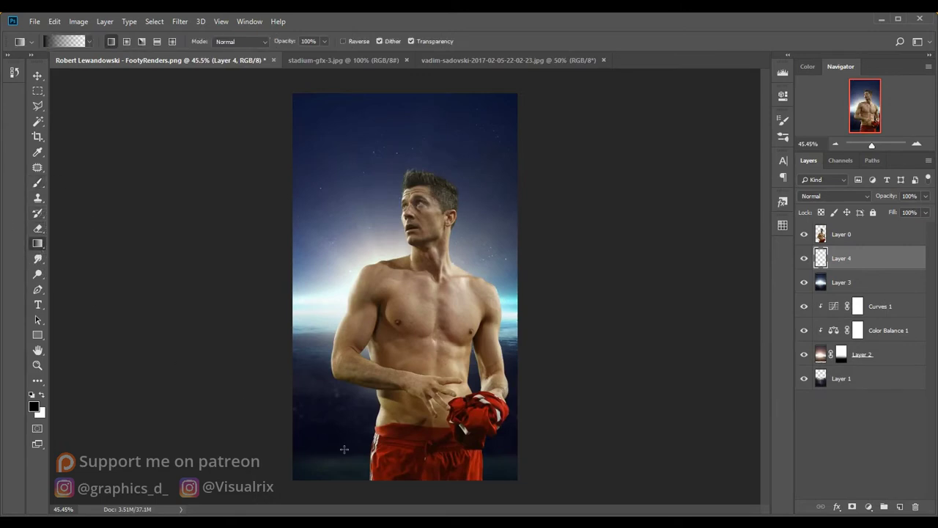
{"action": "left_click_drag", "start_coordinate": [364, 486], "coordinate": [358, 464]}
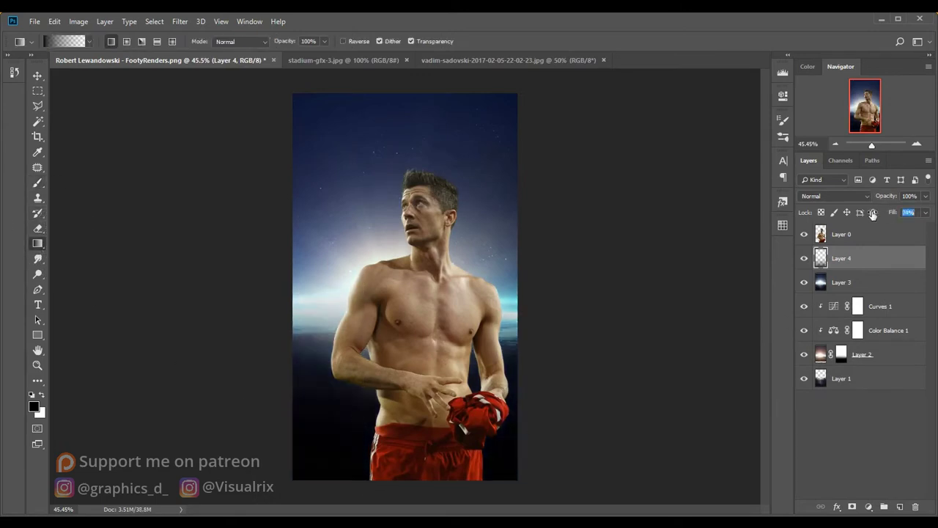
{"action": "type", "text": "63"}
{"action": "key", "text": "Return"}
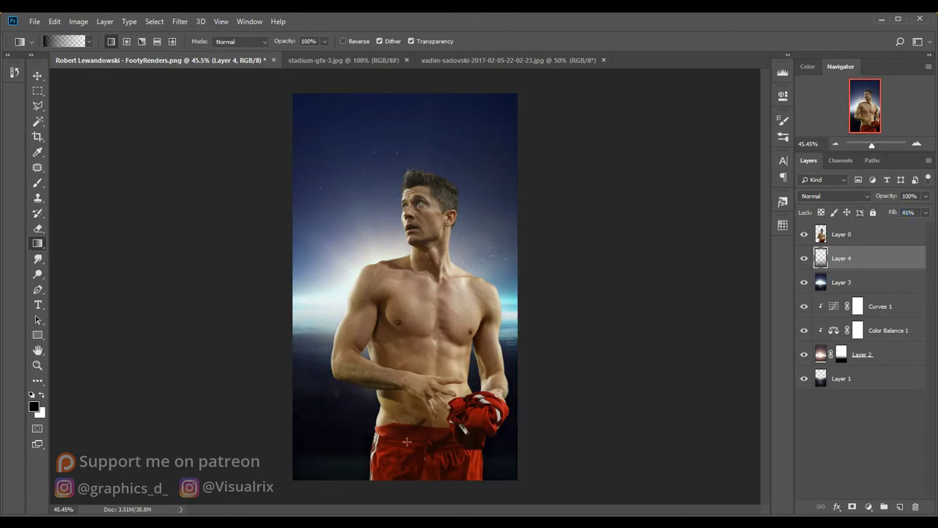
Add another layer above Layer 3 with a dark top gradient at 25% fill
{"action": "left_click", "coordinate": [897, 288]}
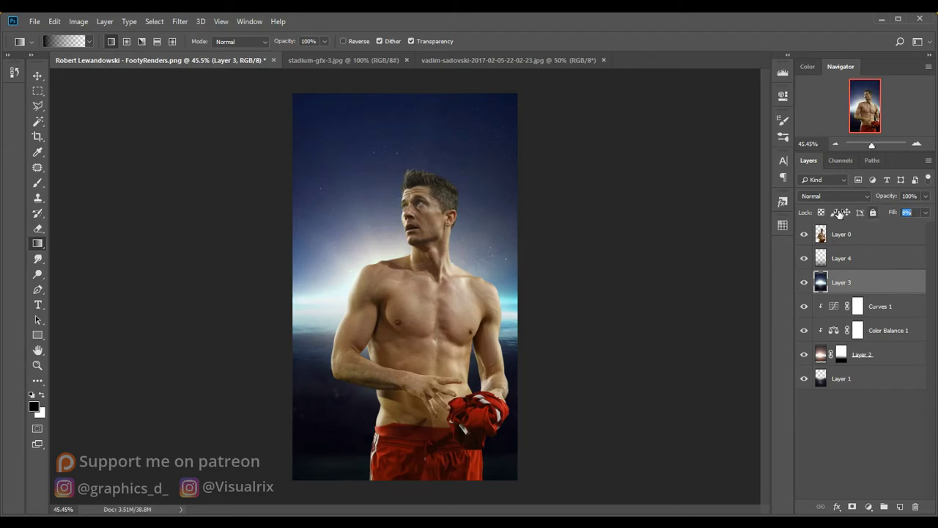
{"action": "left_click", "coordinate": [869, 506]}
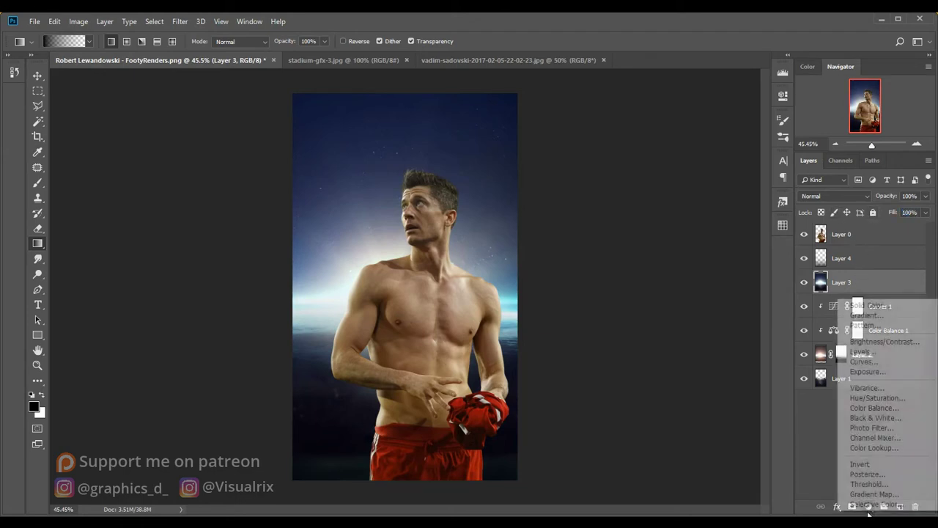
{"action": "key", "text": "Escape"}
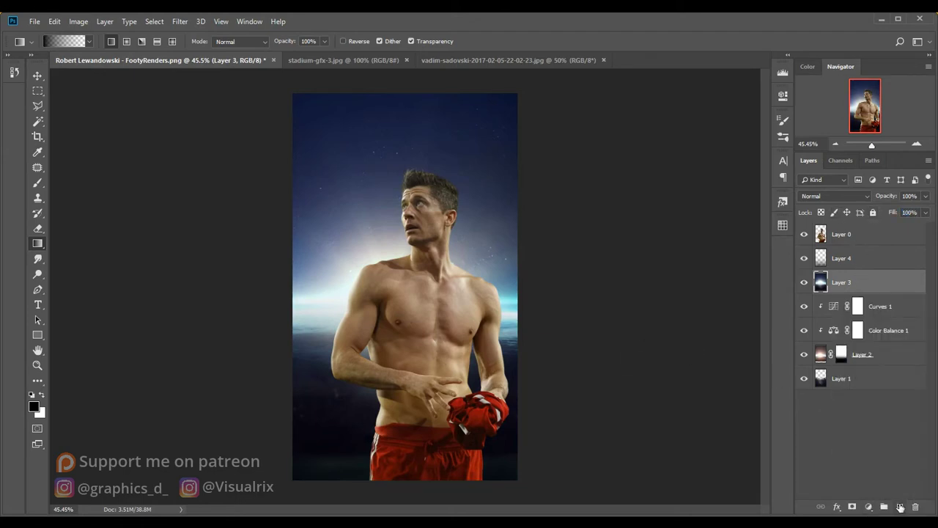
{"action": "left_click", "coordinate": [900, 507]}
{"action": "left_click_drag", "start_coordinate": [414, 176], "coordinate": [415, 255]}
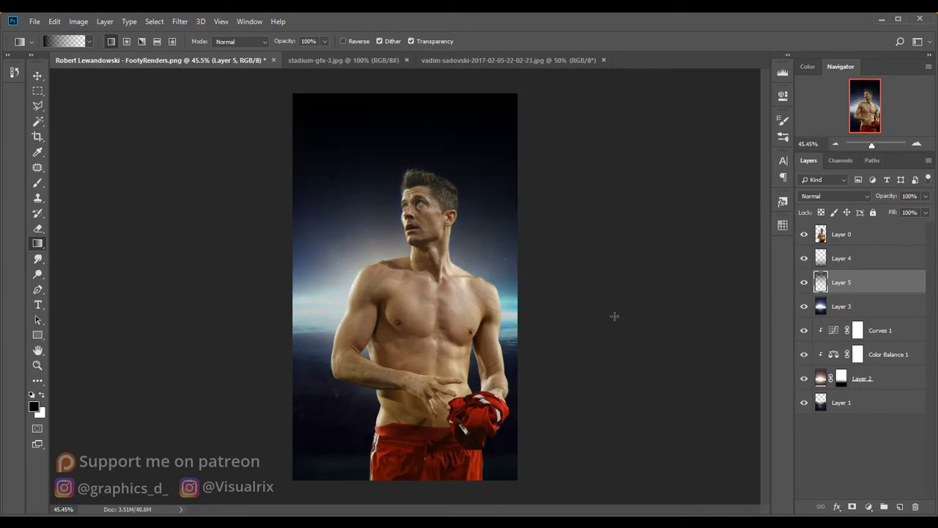
{"action": "left_click_drag", "start_coordinate": [894, 213], "coordinate": [848, 214]}
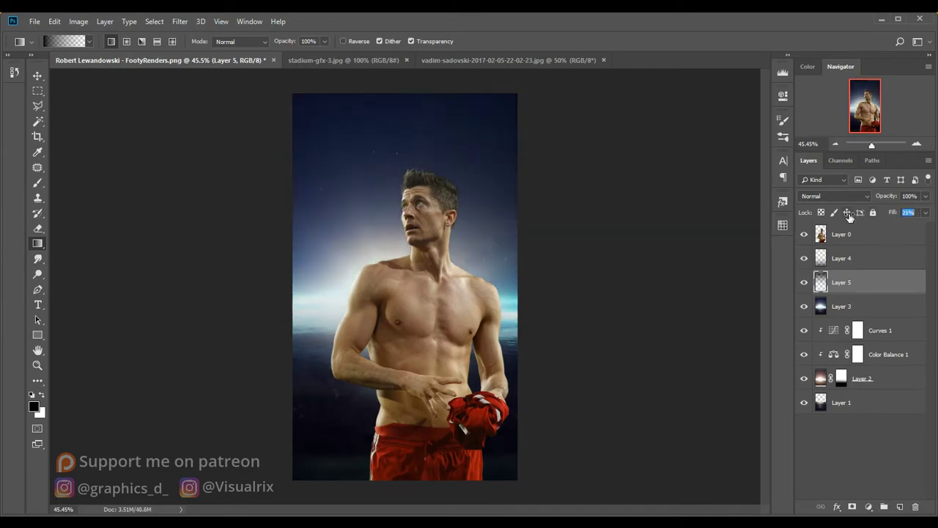
Delete the trial top-gradient layer and darken the player with a Curves adjustment
{"action": "key", "text": "Delete"}
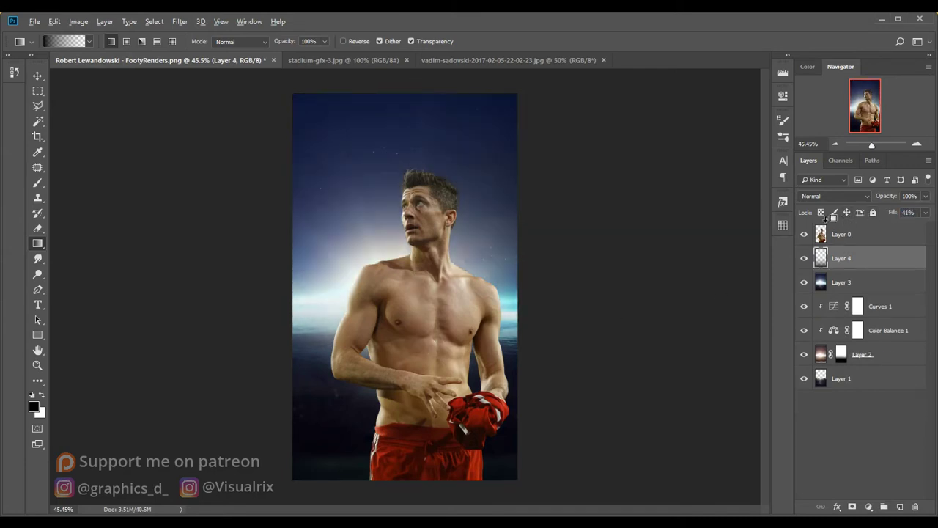
{"action": "left_click", "coordinate": [854, 239]}
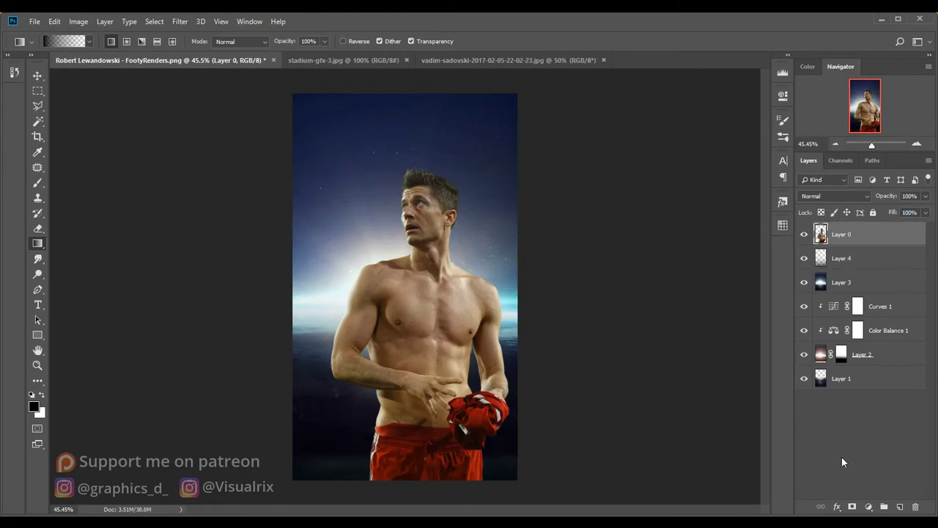
{"action": "left_click", "coordinate": [867, 509]}
{"action": "left_click", "coordinate": [857, 358]}
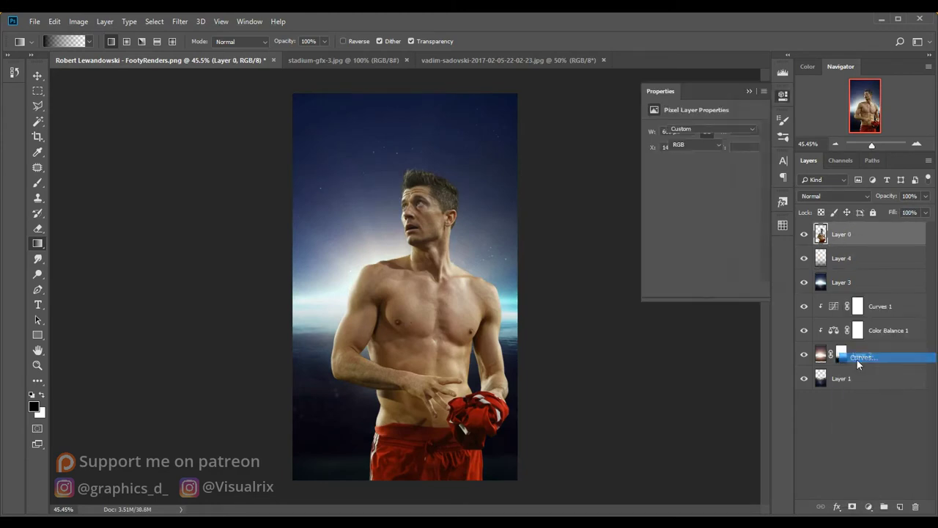
{"action": "left_click_drag", "start_coordinate": [709, 197], "coordinate": [709, 206]}
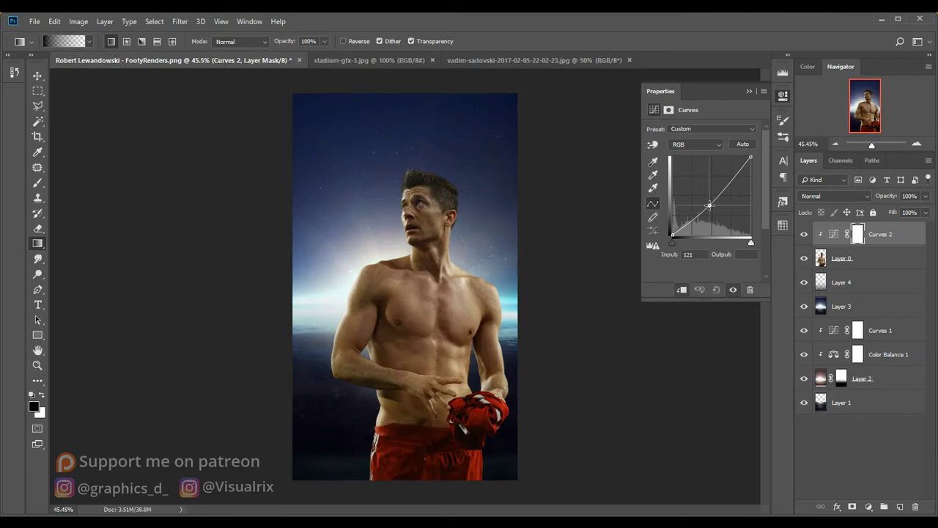
Add a Color Balance clipped to the player with midtones cyan -13 and blue +13
{"action": "left_click", "coordinate": [869, 506]}
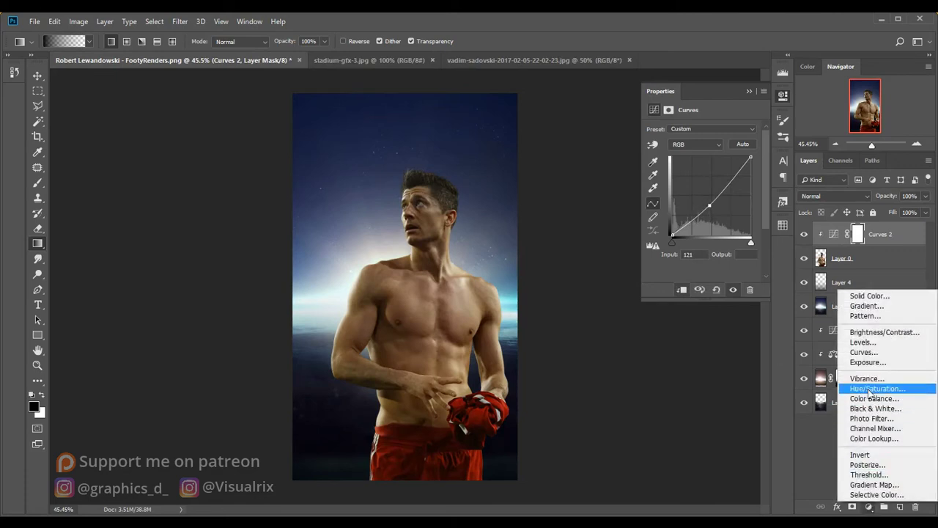
{"action": "left_click", "coordinate": [879, 400]}
{"action": "left_click", "coordinate": [682, 289]}
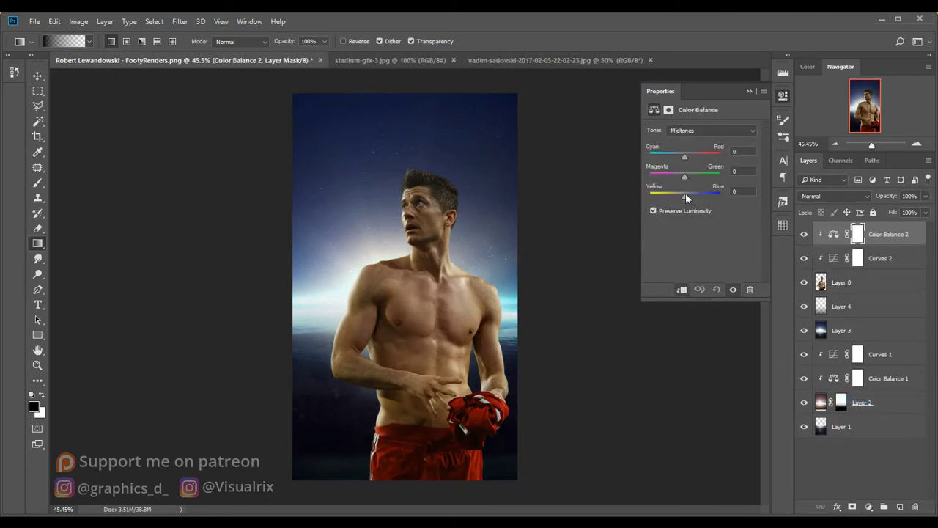
{"action": "left_click_drag", "start_coordinate": [685, 195], "coordinate": [689, 195]}
{"action": "left_click_drag", "start_coordinate": [685, 157], "coordinate": [681, 157]}
{"action": "left_click", "coordinate": [747, 91]}
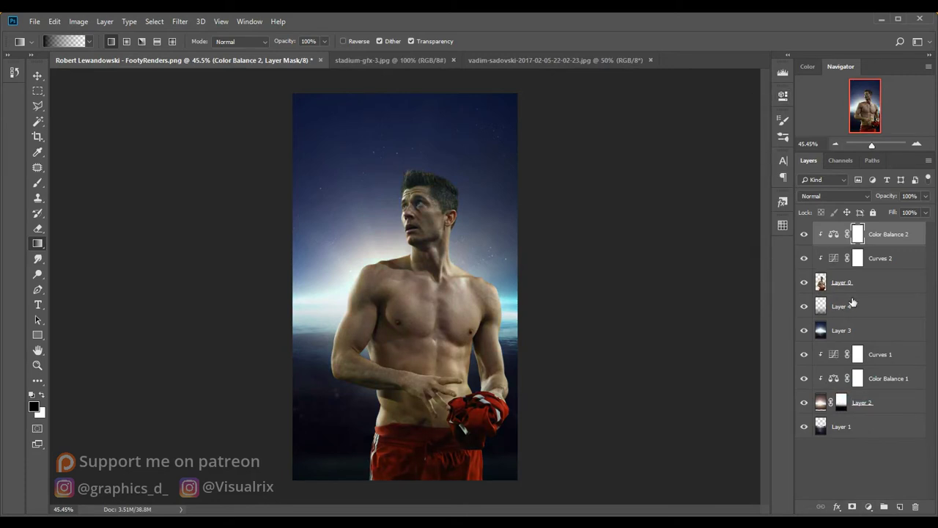
{"action": "left_click", "coordinate": [859, 308]}
Add Layer 5 above Layer 4, test a white brush stroke (undone), and set fill to 80%
{"action": "left_click", "coordinate": [902, 507]}
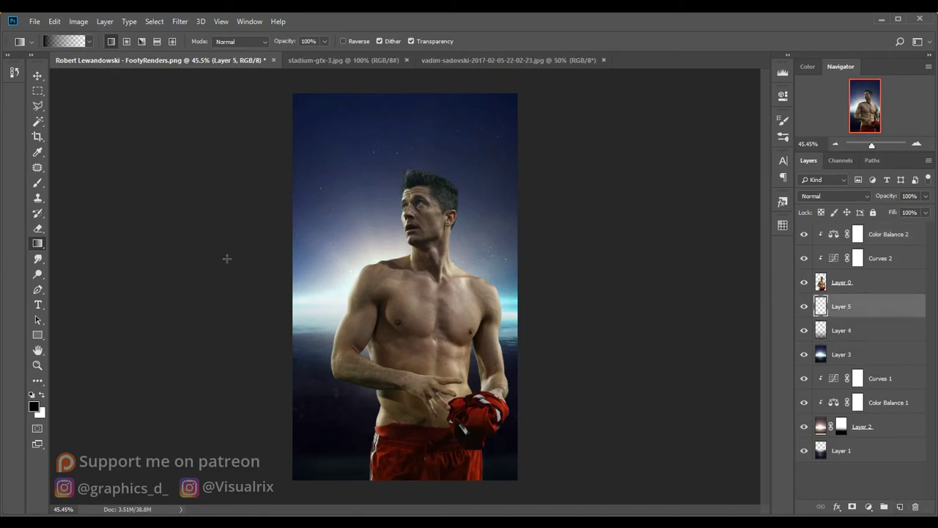
{"action": "left_click", "coordinate": [37, 183]}
{"action": "key", "text": "x"}
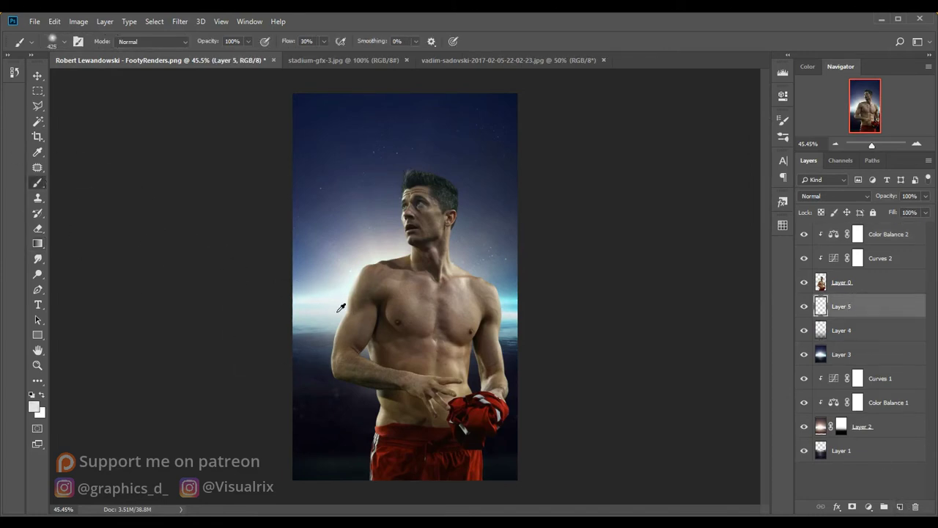
{"action": "left_click_drag", "start_coordinate": [272, 373], "coordinate": [531, 336]}
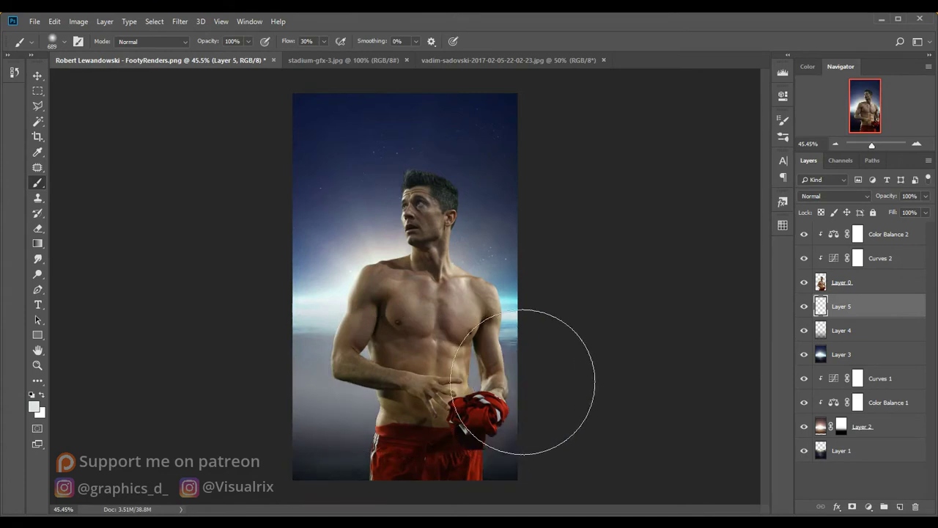
{"action": "key", "text": "ctrl+z"}
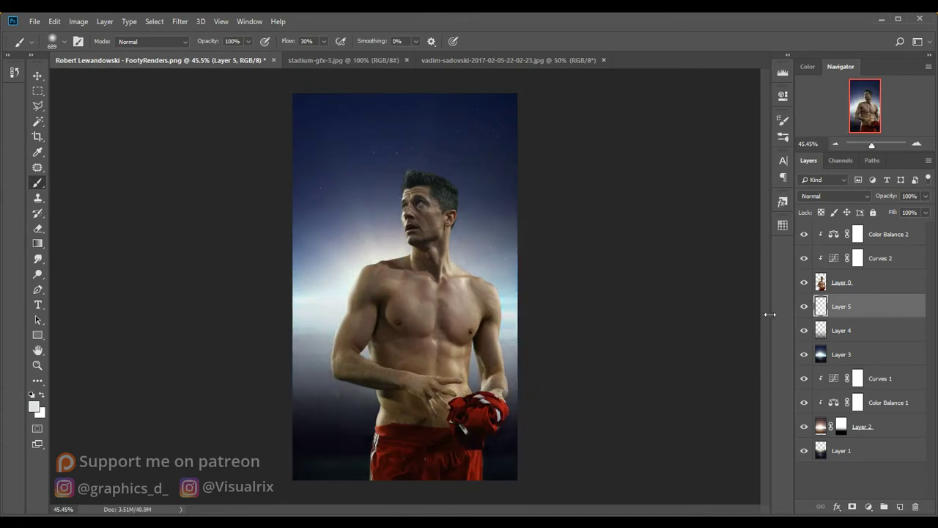
{"action": "left_click_drag", "start_coordinate": [886, 217], "coordinate": [881, 217]}
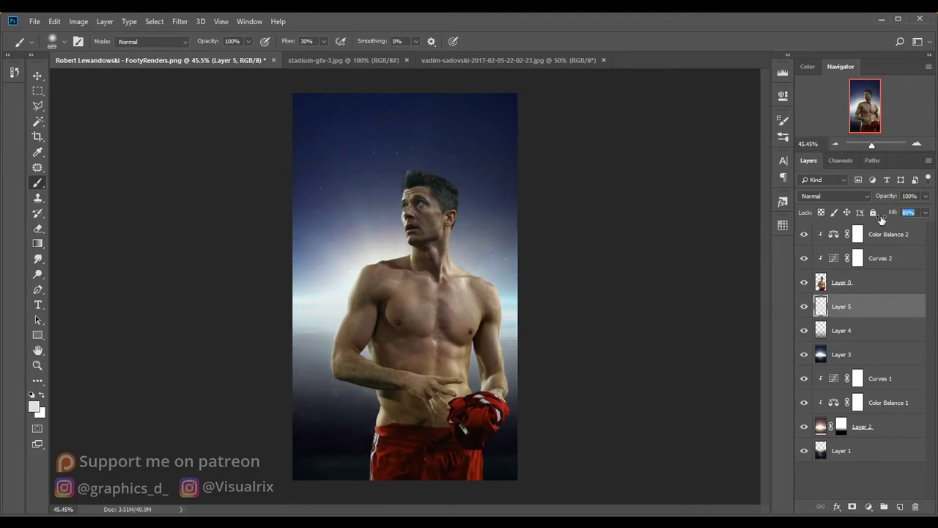
Zoom in on the player and shrink the brush from 429 px to a fine 21 px
{"action": "left_click_drag", "start_coordinate": [425, 300], "coordinate": [388, 301]}
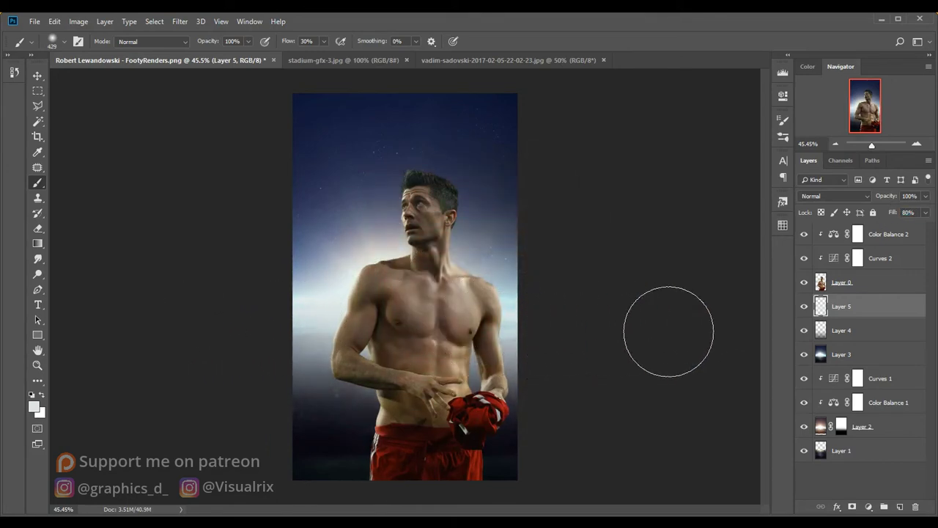
{"action": "scroll", "coordinate": [481, 244], "scroll_direction": "up", "scroll_amount": 3, "text": "alt"}
{"action": "scroll", "coordinate": [482, 244], "scroll_direction": "up", "scroll_amount": 1, "text": "alt"}
{"action": "scroll", "coordinate": [487, 249], "scroll_direction": "up", "scroll_amount": 1, "text": "alt"}
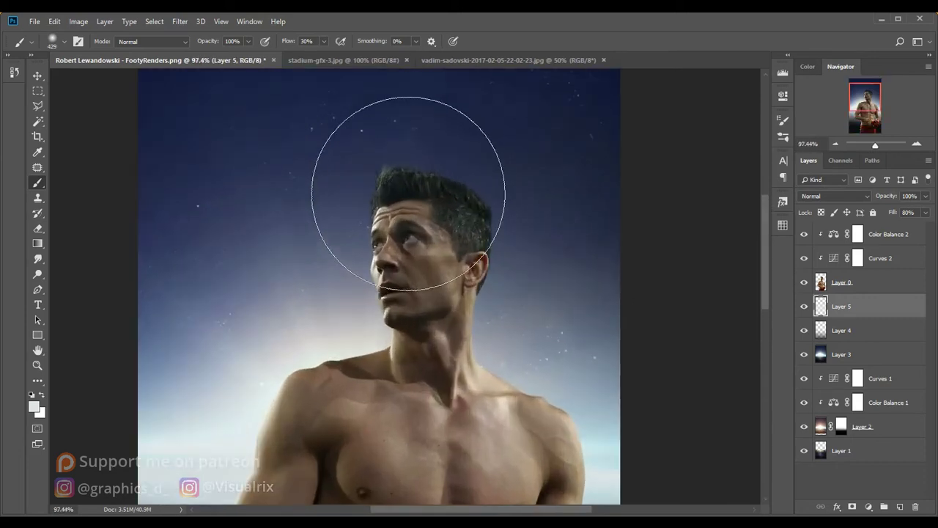
{"action": "scroll", "coordinate": [499, 256], "scroll_direction": "up", "scroll_amount": 2, "text": "alt"}
{"action": "scroll", "coordinate": [510, 268], "scroll_direction": "up", "scroll_amount": 1, "text": "alt"}
{"action": "left_click_drag", "start_coordinate": [510, 269], "coordinate": [440, 268]}
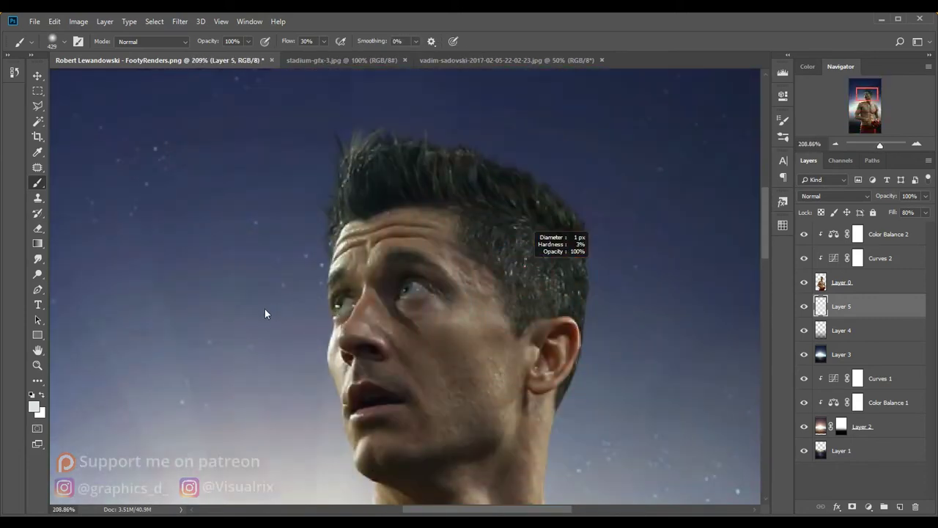
{"action": "left_click", "coordinate": [898, 242]}
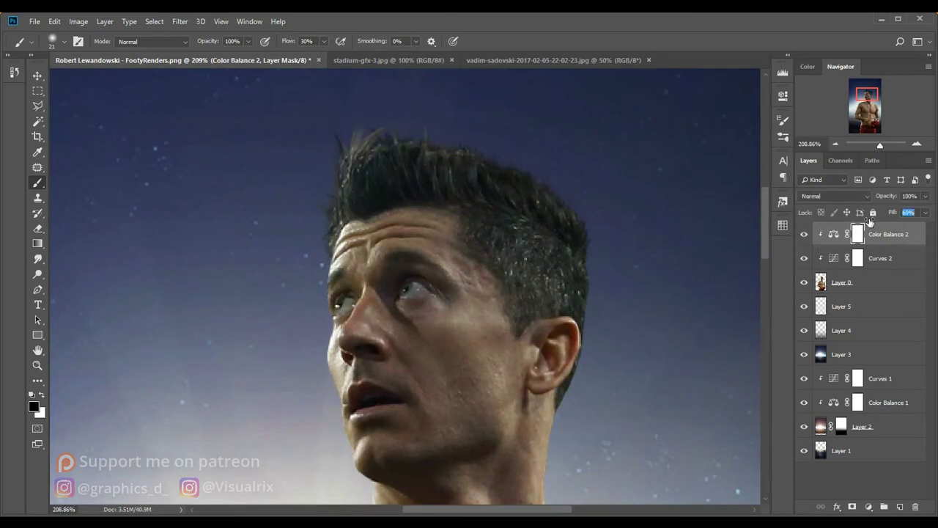
Add Layer 6 clipped to the player in Overlay mode, with a 31 px brush
{"action": "left_click", "coordinate": [898, 507]}
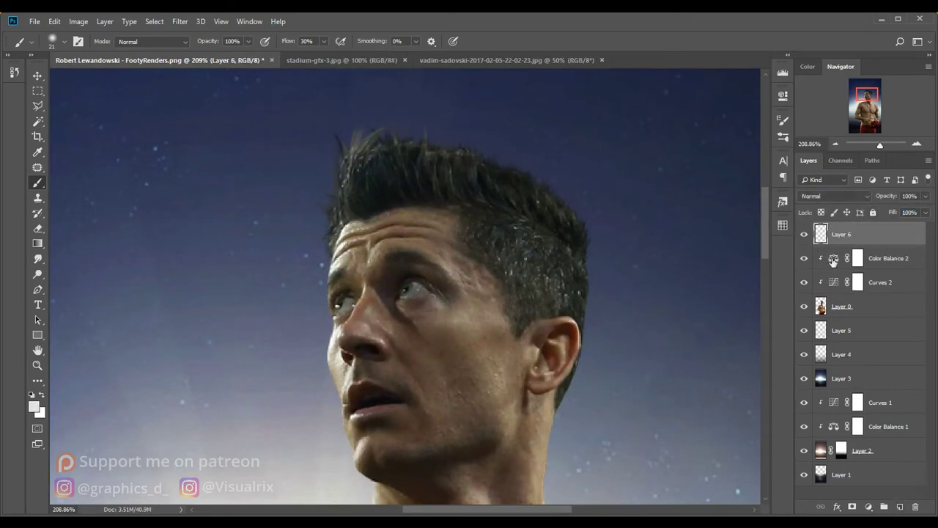
{"action": "left_click", "coordinate": [832, 240], "text": "alt"}
{"action": "scroll", "coordinate": [452, 154], "scroll_direction": "up", "scroll_amount": 5}
{"action": "mouse_move", "coordinate": [429, 130]}
{"action": "left_mouse_down"}
{"action": "mouse_move", "coordinate": [383, 128]}
{"action": "mouse_move", "coordinate": [609, 222]}
{"action": "left_mouse_up"}
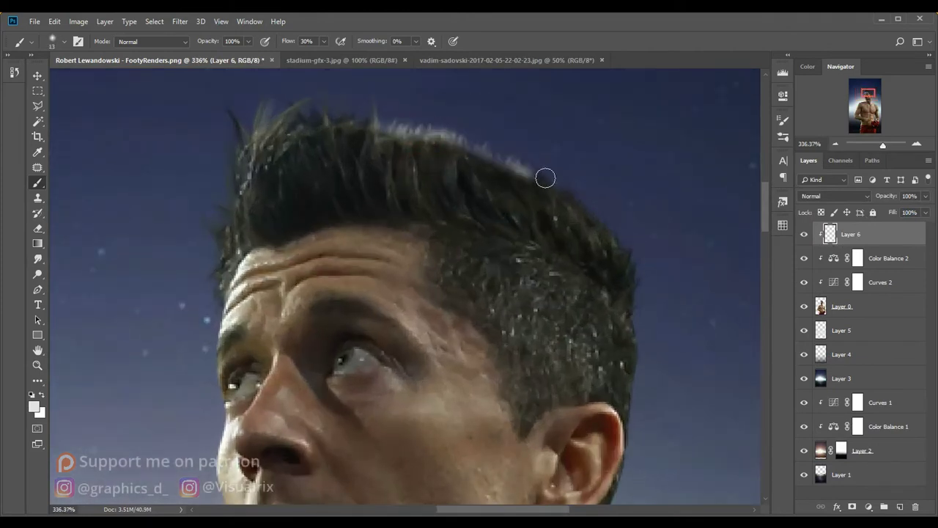
{"action": "left_click", "coordinate": [819, 197]}
{"action": "left_click", "coordinate": [809, 338]}
{"action": "left_click_drag", "start_coordinate": [484, 186], "coordinate": [594, 217]}
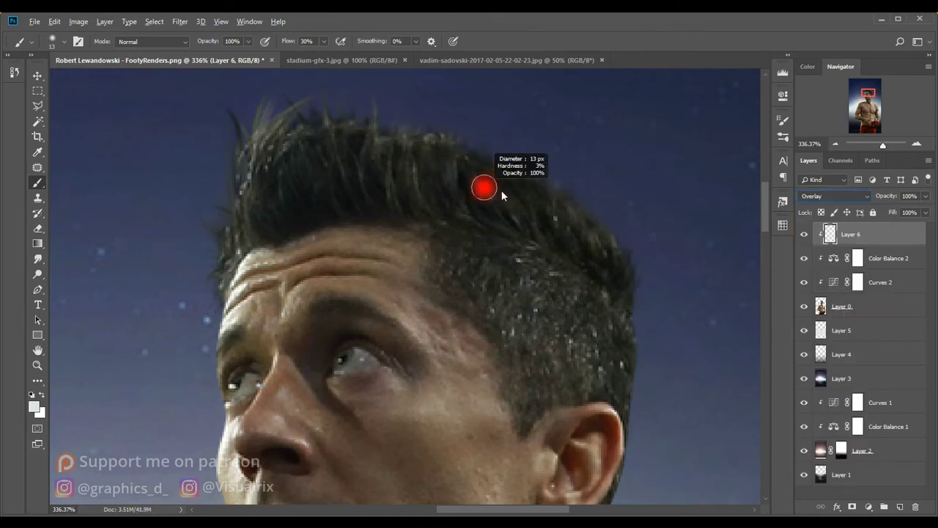
Paint white highlights on the hair tips, neck, shoulder, arm and wrist edges
{"action": "left_click_drag", "start_coordinate": [368, 134], "coordinate": [409, 130]}
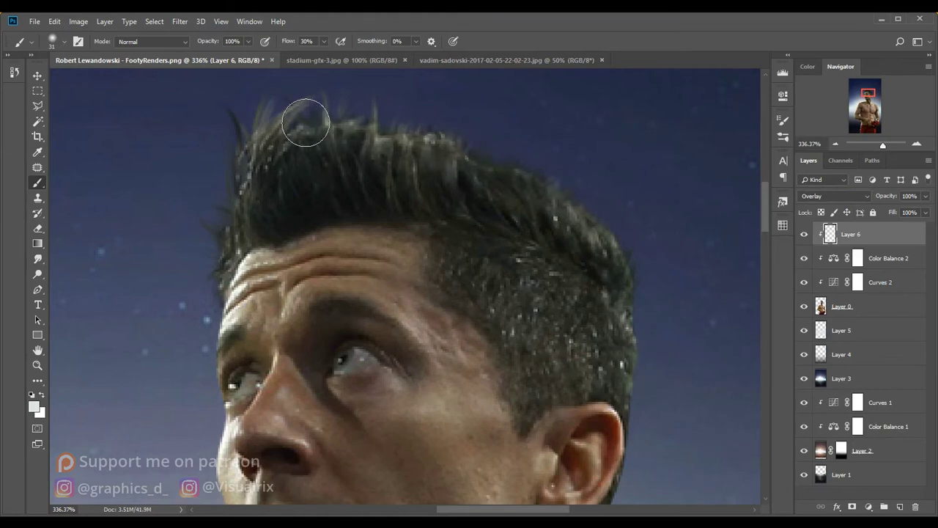
{"action": "scroll", "coordinate": [323, 132], "scroll_direction": "down", "scroll_amount": 2}
{"action": "scroll", "coordinate": [337, 143], "scroll_direction": "down", "scroll_amount": 2}
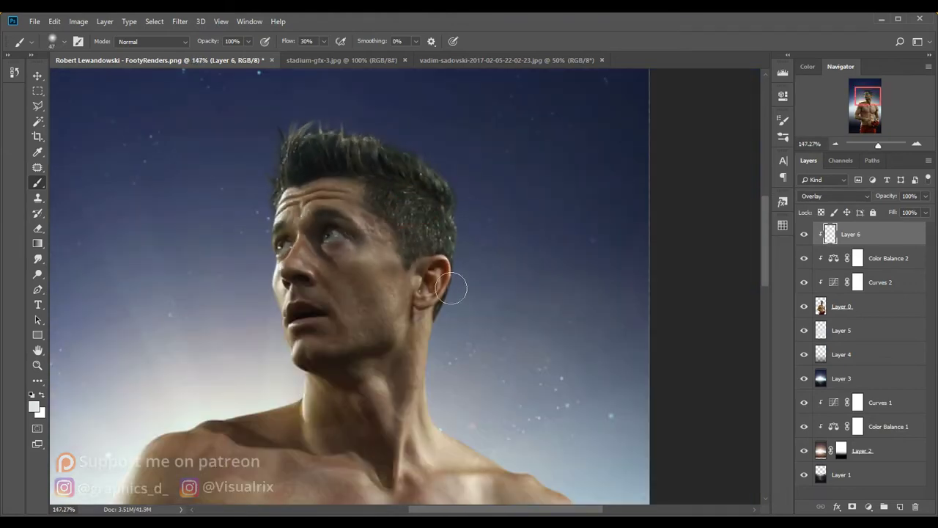
{"action": "left_click_drag", "start_coordinate": [448, 293], "coordinate": [439, 399]}
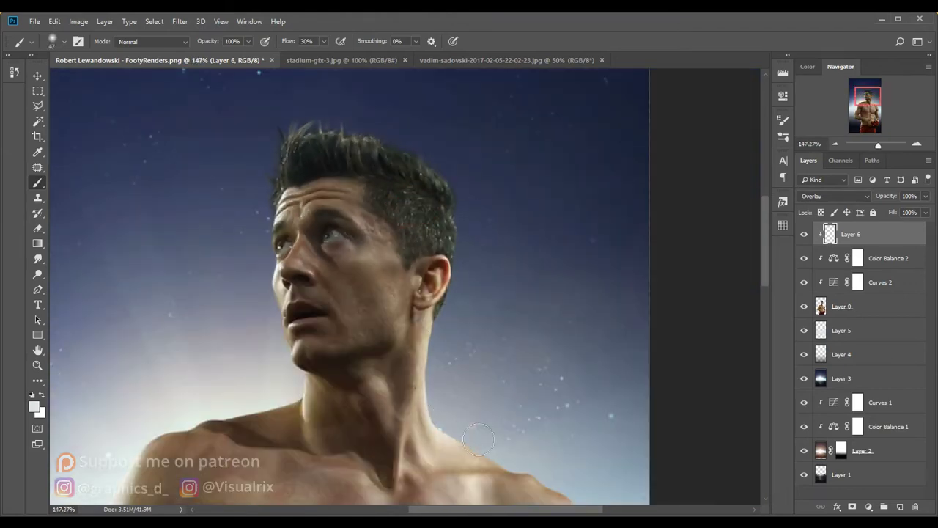
{"action": "left_click_drag", "start_coordinate": [496, 426], "coordinate": [355, 170]}
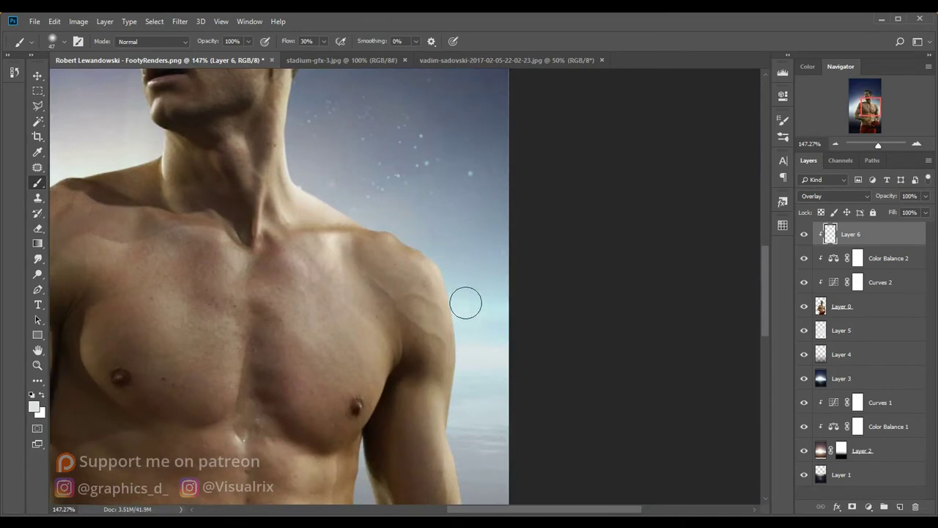
{"action": "left_click_drag", "start_coordinate": [468, 352], "coordinate": [459, 394]}
{"action": "mouse_move", "coordinate": [457, 453]}
{"action": "left_mouse_down"}
{"action": "mouse_move", "coordinate": [411, 183]}
{"action": "mouse_move", "coordinate": [400, 276]}
{"action": "left_mouse_up"}
{"action": "left_click_drag", "start_coordinate": [423, 311], "coordinate": [424, 351]}
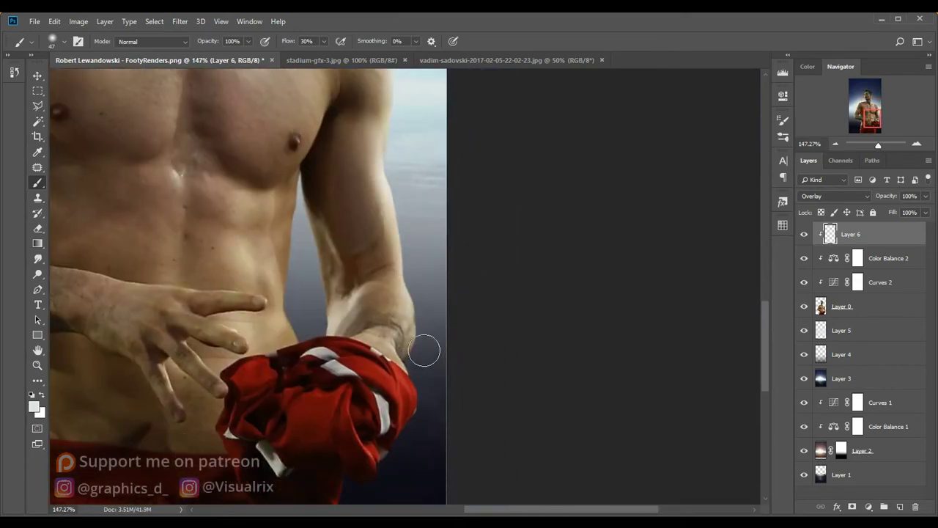
With a smaller brush, highlight the left edges of the shorts, waist and arm
{"action": "left_click_drag", "start_coordinate": [297, 290], "coordinate": [301, 338]}
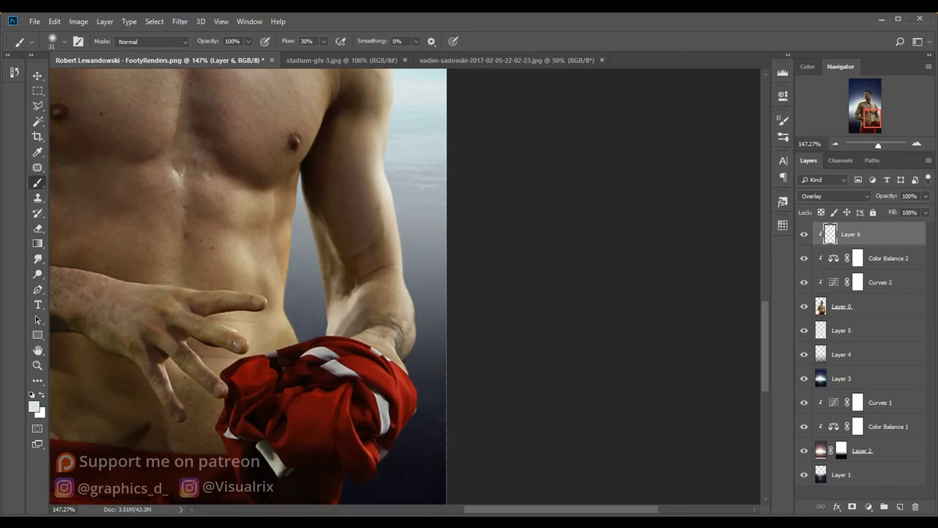
{"action": "left_click_drag", "start_coordinate": [315, 340], "coordinate": [401, 214]}
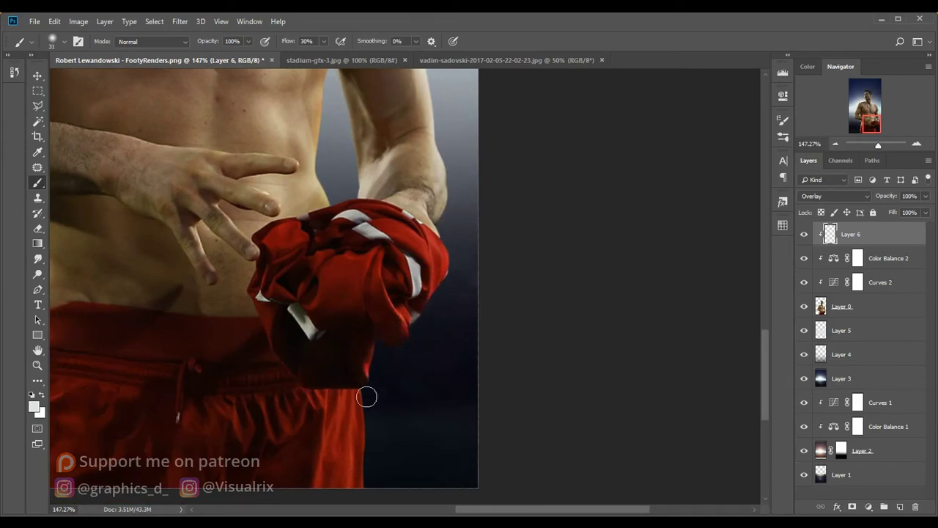
{"action": "mouse_move", "coordinate": [367, 397]}
{"action": "left_mouse_down"}
{"action": "mouse_move", "coordinate": [454, 313]}
{"action": "mouse_move", "coordinate": [503, 326]}
{"action": "mouse_move", "coordinate": [648, 321]}
{"action": "left_mouse_up"}
{"action": "left_click_drag", "start_coordinate": [255, 361], "coordinate": [240, 325]}
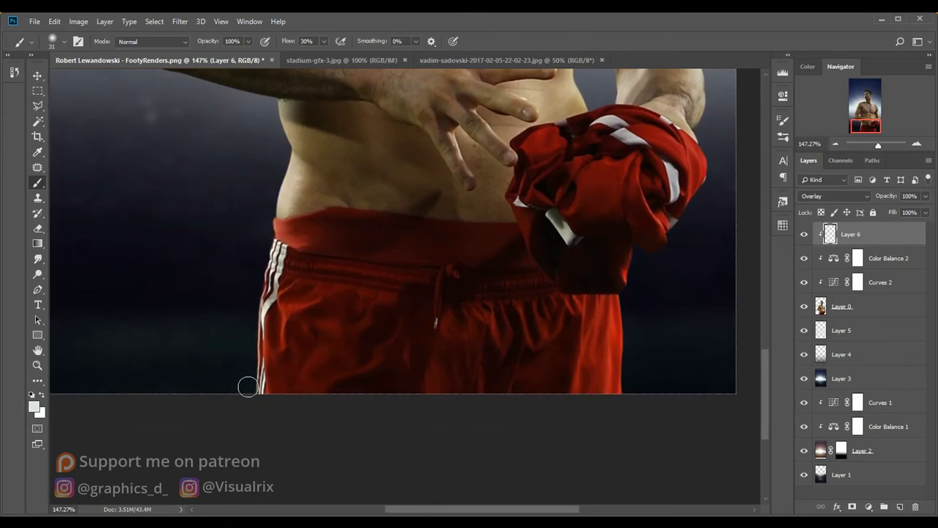
{"action": "mouse_move", "coordinate": [248, 386]}
{"action": "left_mouse_down"}
{"action": "mouse_move", "coordinate": [273, 101]}
{"action": "mouse_move", "coordinate": [390, 343]}
{"action": "left_mouse_up"}
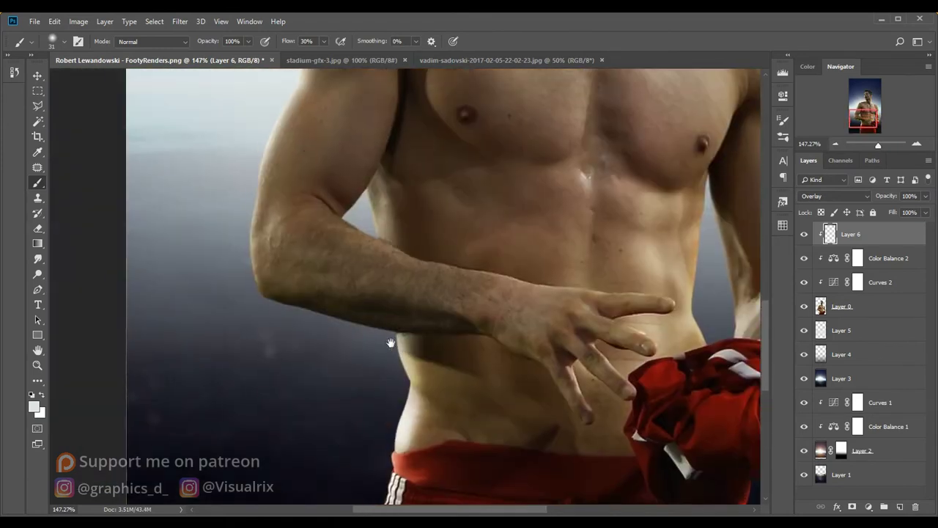
{"action": "left_click_drag", "start_coordinate": [255, 282], "coordinate": [252, 167]}
{"action": "mouse_move", "coordinate": [253, 174]}
{"action": "left_mouse_down"}
{"action": "mouse_move", "coordinate": [257, 317]}
{"action": "mouse_move", "coordinate": [297, 243]}
{"action": "mouse_move", "coordinate": [316, 146]}
{"action": "mouse_move", "coordinate": [316, 268]}
{"action": "mouse_move", "coordinate": [342, 209]}
{"action": "mouse_move", "coordinate": [381, 159]}
{"action": "left_mouse_up"}
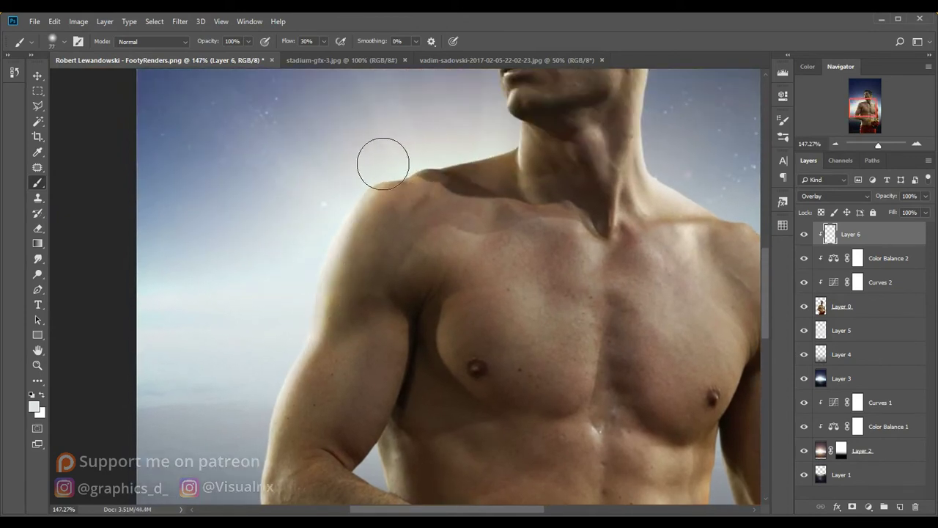
Pan and zoom to review the face, neck and top of the head
{"action": "left_click_drag", "start_coordinate": [484, 160], "coordinate": [455, 285]}
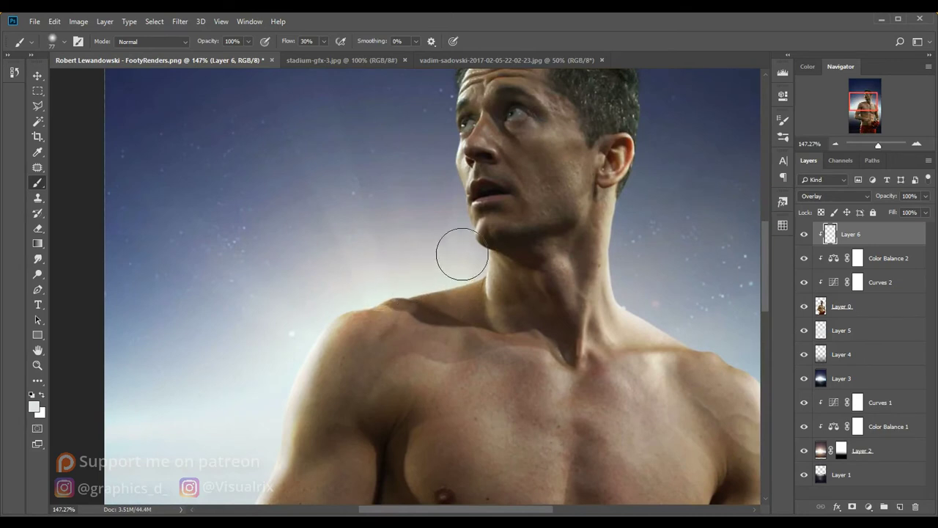
{"action": "left_click_drag", "start_coordinate": [440, 201], "coordinate": [445, 292]}
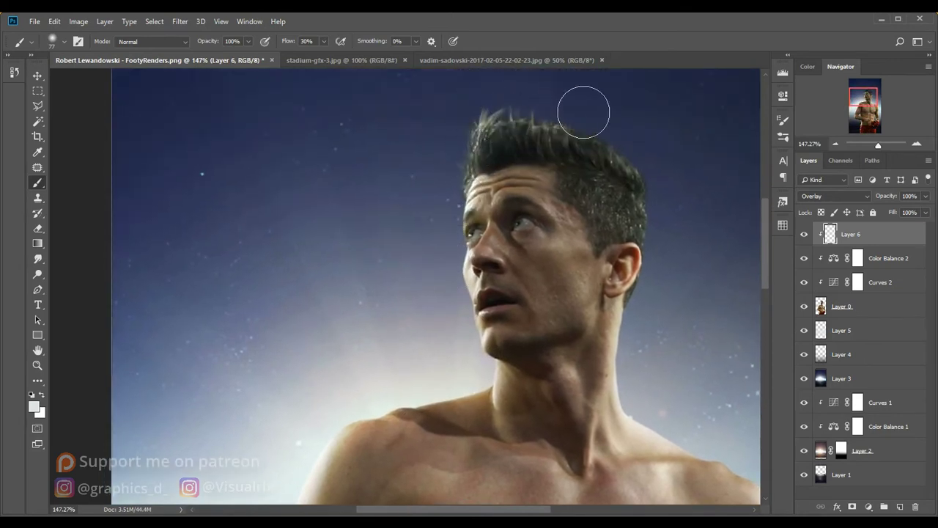
{"action": "scroll", "coordinate": [650, 345], "scroll_direction": "down", "scroll_amount": 1}
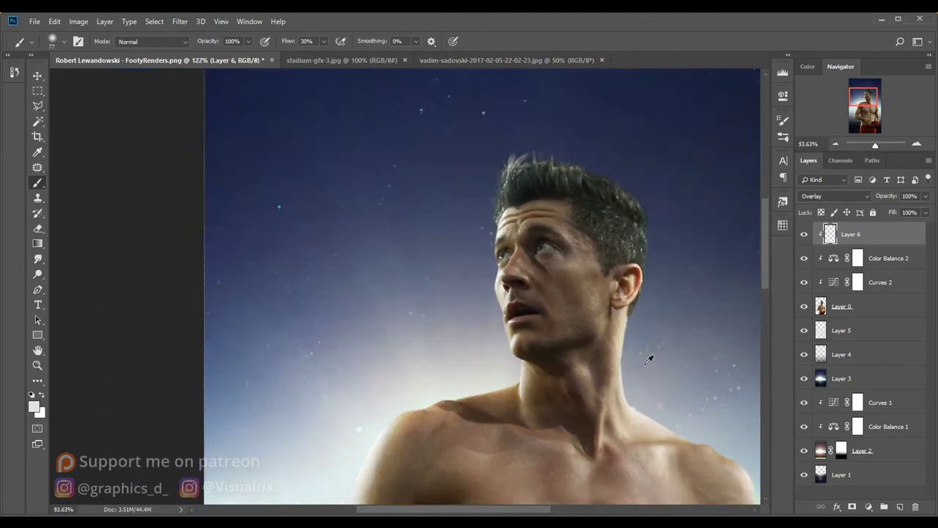
{"action": "scroll", "coordinate": [646, 359], "scroll_direction": "down", "scroll_amount": 4}
{"action": "scroll", "coordinate": [646, 359], "scroll_direction": "down", "scroll_amount": 2}
{"action": "scroll", "coordinate": [470, 343], "scroll_direction": "up", "scroll_amount": 1}
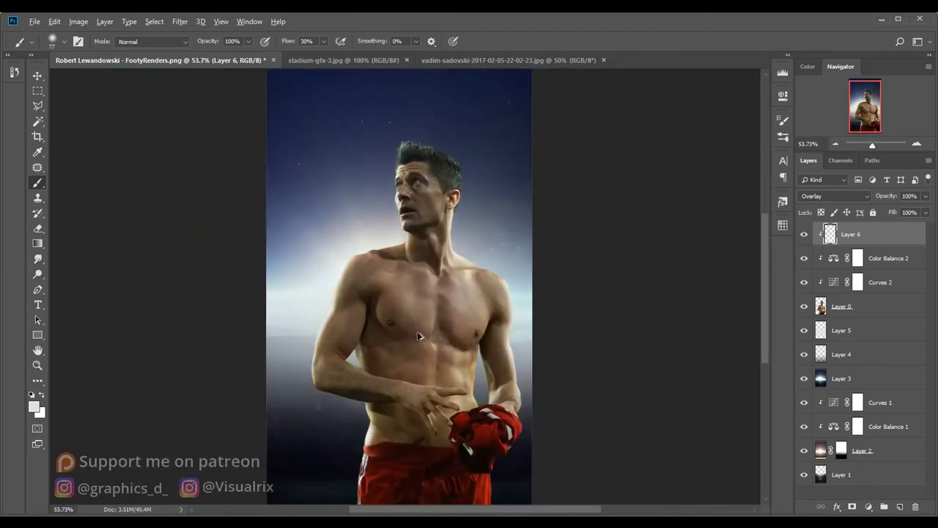
Add a new clipped layer set to Soft Light blending
{"action": "left_click", "coordinate": [872, 257]}
{"action": "left_click", "coordinate": [900, 506]}
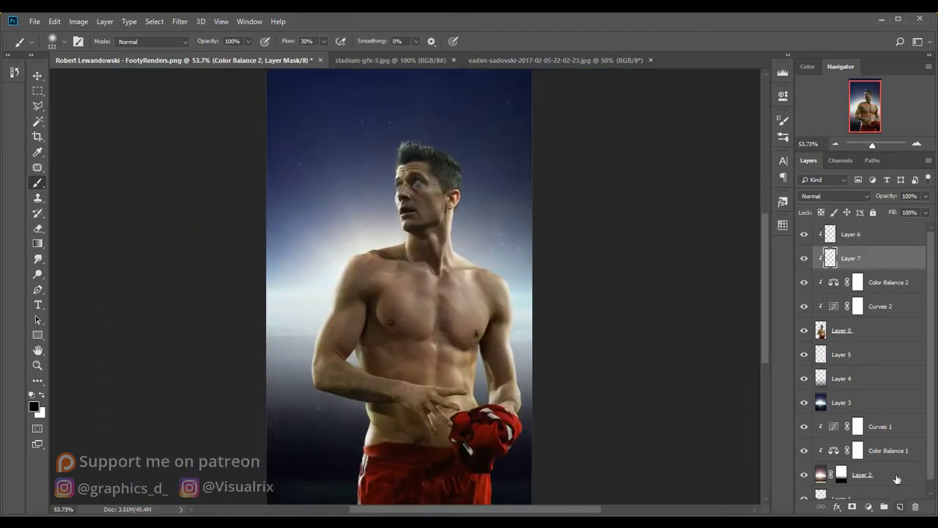
{"action": "key", "text": "x"}
{"action": "left_click", "coordinate": [823, 195]}
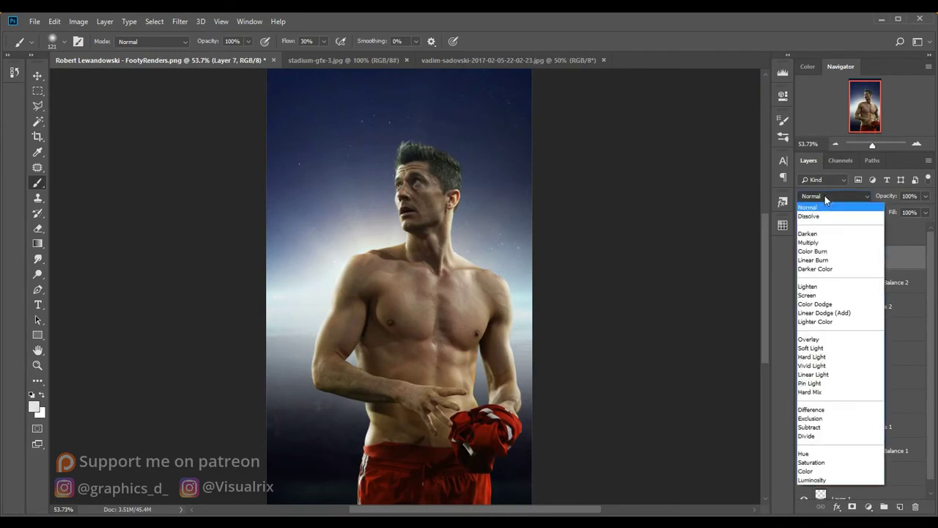
{"action": "left_click", "coordinate": [821, 347]}
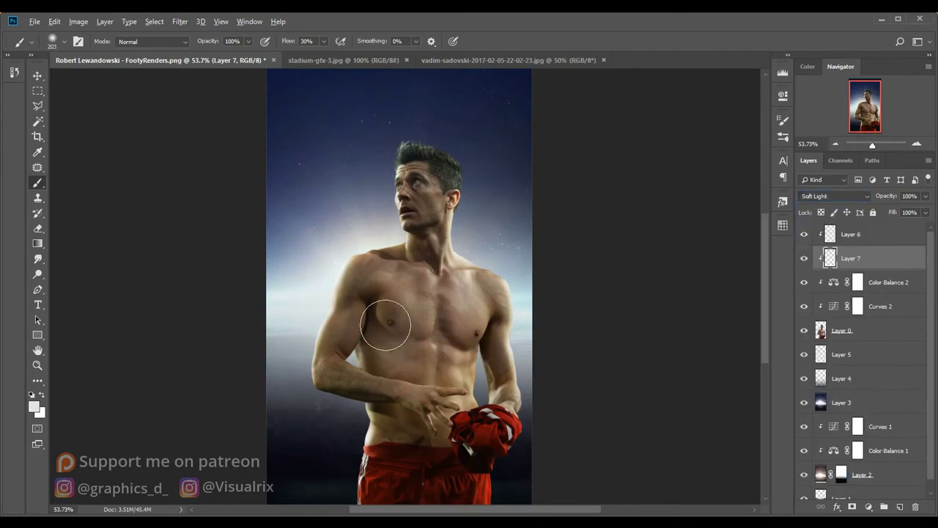
Paint soft black shadows over the player's chest, collarbone, upper arm and shoulder
{"action": "key", "text": "x"}
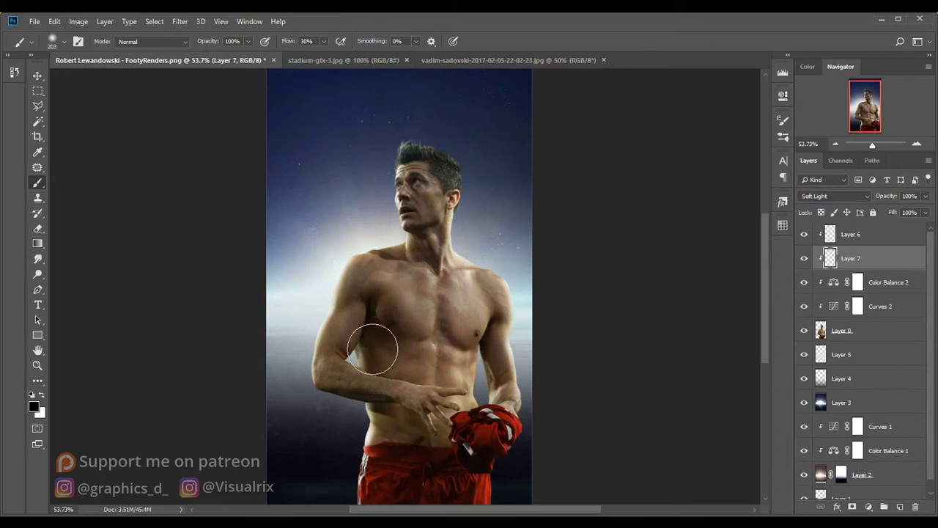
{"action": "mouse_move", "coordinate": [373, 349]}
{"action": "left_mouse_down"}
{"action": "mouse_move", "coordinate": [409, 360]}
{"action": "mouse_move", "coordinate": [412, 329]}
{"action": "mouse_move", "coordinate": [388, 277]}
{"action": "mouse_move", "coordinate": [354, 353]}
{"action": "mouse_move", "coordinate": [362, 377]}
{"action": "mouse_move", "coordinate": [402, 410]}
{"action": "mouse_move", "coordinate": [389, 471]}
{"action": "mouse_move", "coordinate": [431, 399]}
{"action": "mouse_move", "coordinate": [419, 335]}
{"action": "mouse_move", "coordinate": [389, 325]}
{"action": "mouse_move", "coordinate": [453, 357]}
{"action": "mouse_move", "coordinate": [411, 377]}
{"action": "mouse_move", "coordinate": [430, 435]}
{"action": "mouse_move", "coordinate": [463, 433]}
{"action": "left_mouse_up"}
{"action": "key", "text": "ctrl+z"}
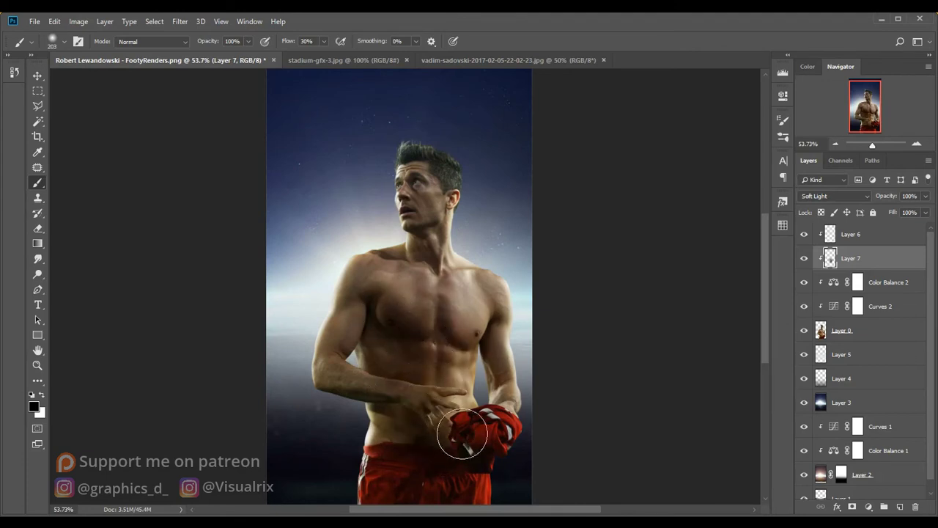
{"action": "mouse_move", "coordinate": [460, 293]}
{"action": "left_mouse_down"}
{"action": "mouse_move", "coordinate": [398, 269]}
{"action": "mouse_move", "coordinate": [435, 249]}
{"action": "left_mouse_up"}
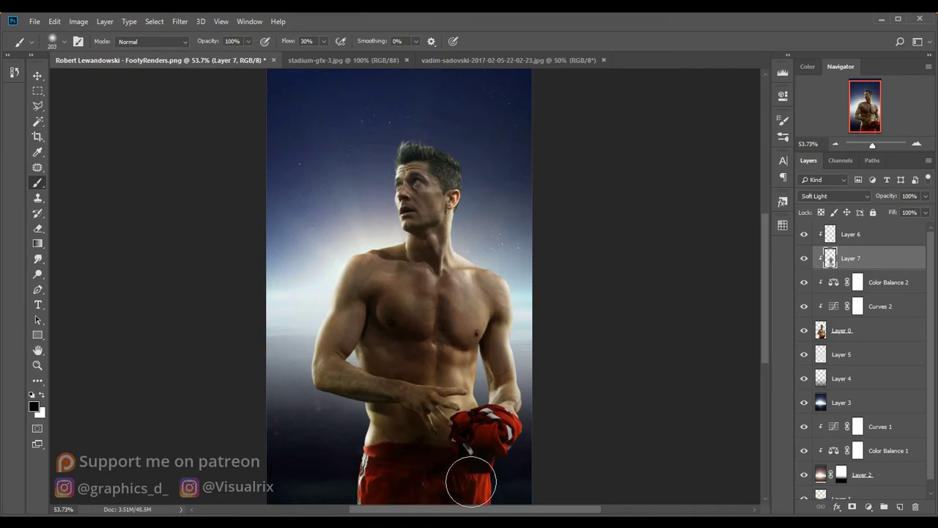
{"action": "left_click_drag", "start_coordinate": [486, 397], "coordinate": [513, 398]}
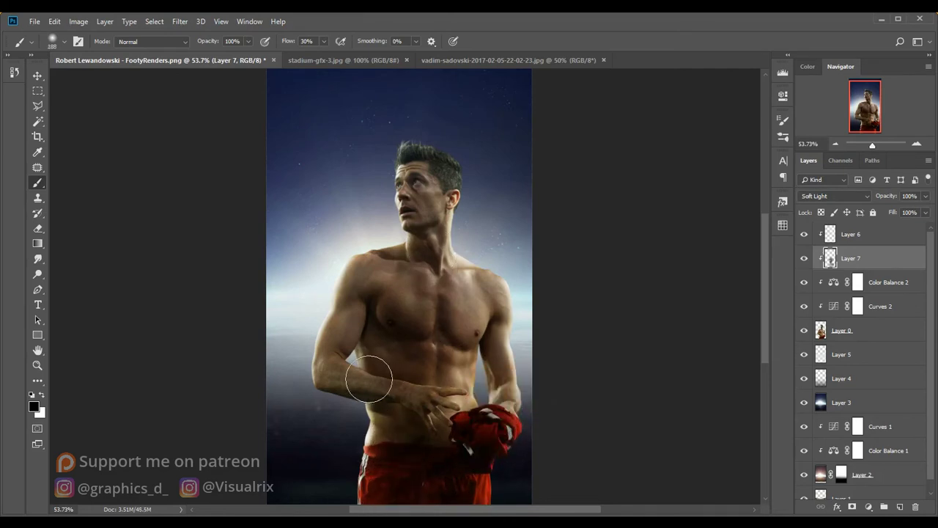
{"action": "mouse_move", "coordinate": [325, 345]}
{"action": "left_mouse_down"}
{"action": "mouse_move", "coordinate": [360, 300]}
{"action": "mouse_move", "coordinate": [363, 279]}
{"action": "left_mouse_up"}
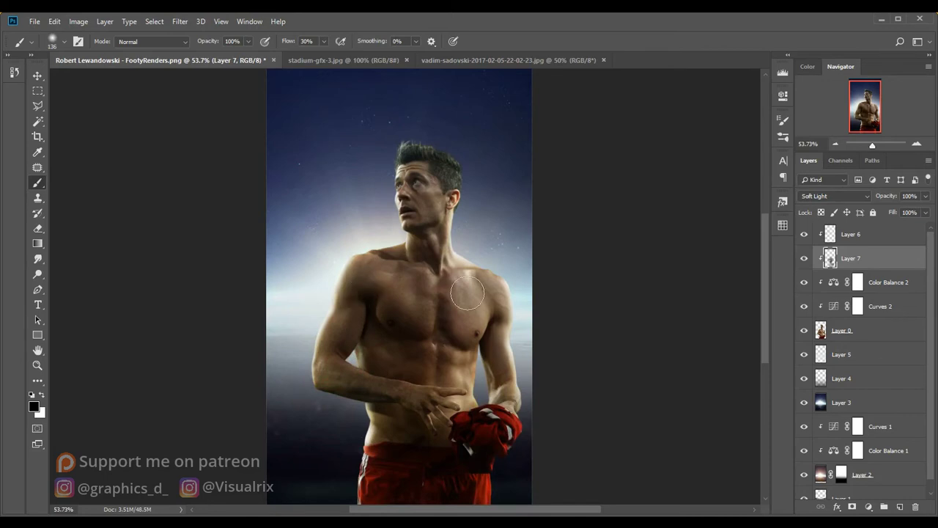
{"action": "mouse_move", "coordinate": [467, 293]}
{"action": "left_mouse_down"}
{"action": "mouse_move", "coordinate": [484, 304]}
{"action": "mouse_move", "coordinate": [469, 299]}
{"action": "left_mouse_up"}
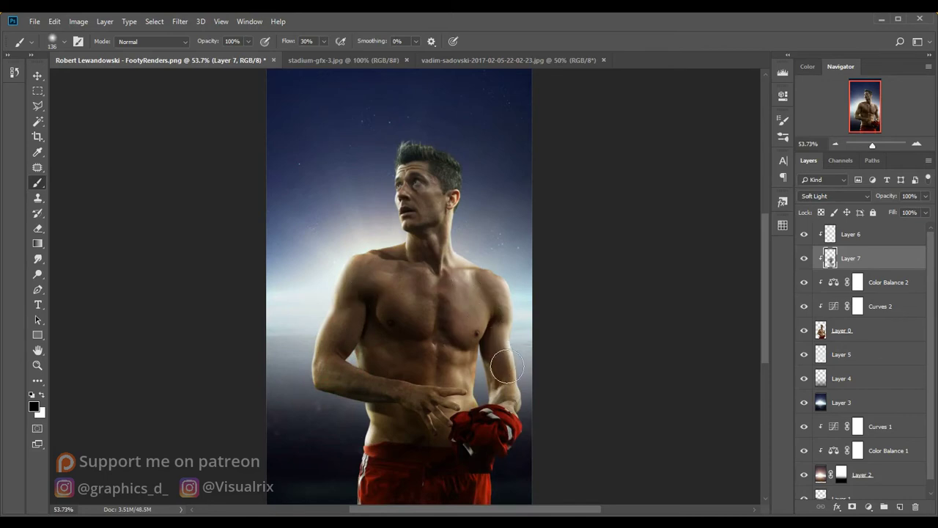
{"action": "scroll", "coordinate": [458, 273], "scroll_direction": "down", "scroll_amount": 2}
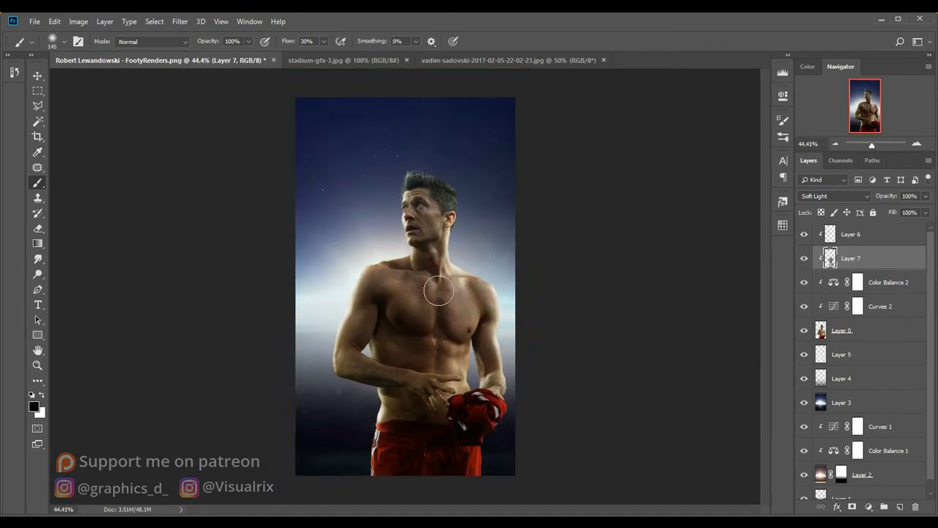
{"action": "scroll", "coordinate": [458, 242], "scroll_direction": "up", "scroll_amount": 1}
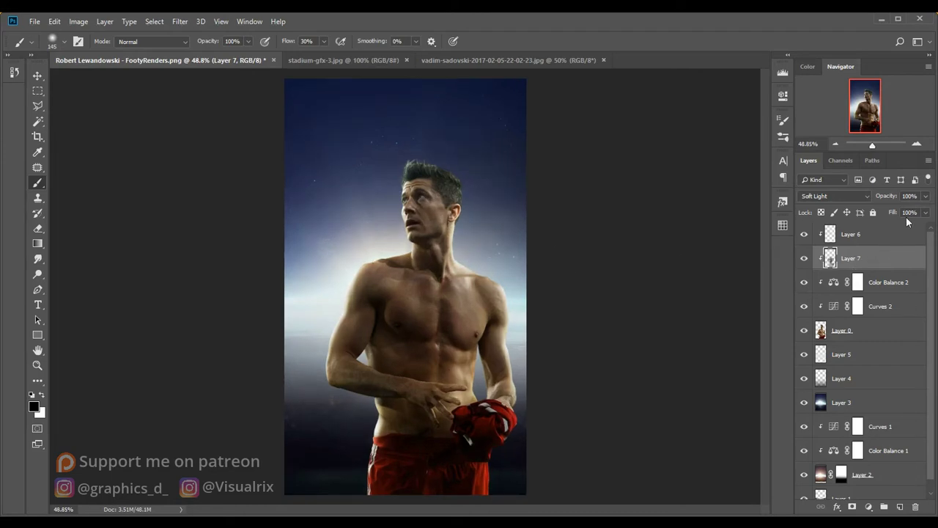
Lower the shading layer's fill to 88% and reduce the brush size
{"action": "left_click_drag", "start_coordinate": [892, 211], "coordinate": [879, 213]}
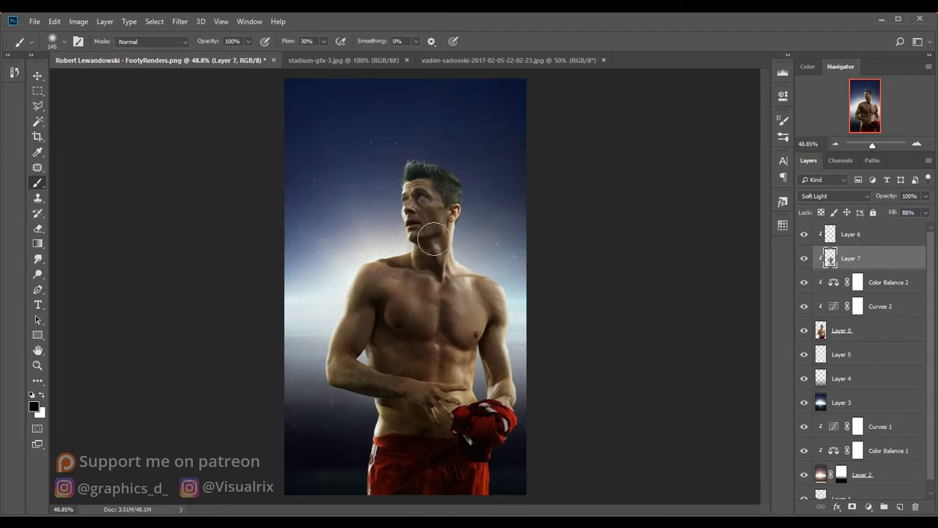
{"action": "scroll", "coordinate": [457, 174], "scroll_direction": "down", "scroll_amount": 2}
{"action": "scroll", "coordinate": [457, 173], "scroll_direction": "up", "scroll_amount": 1}
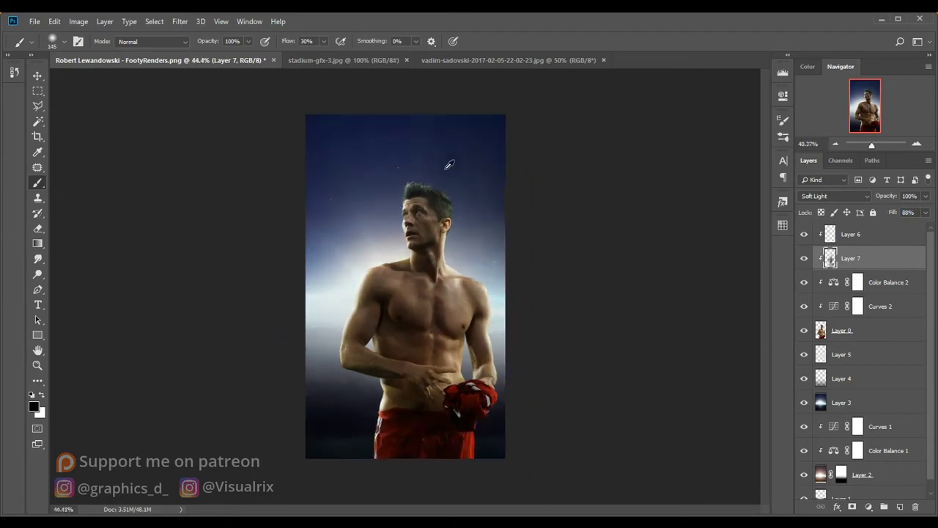
{"action": "scroll", "coordinate": [447, 161], "scroll_direction": "up", "scroll_amount": 2}
{"action": "scroll", "coordinate": [425, 191], "scroll_direction": "up", "scroll_amount": 2}
{"action": "scroll", "coordinate": [405, 228], "scroll_direction": "up", "scroll_amount": 2}
{"action": "scroll", "coordinate": [404, 228], "scroll_direction": "up", "scroll_amount": 2}
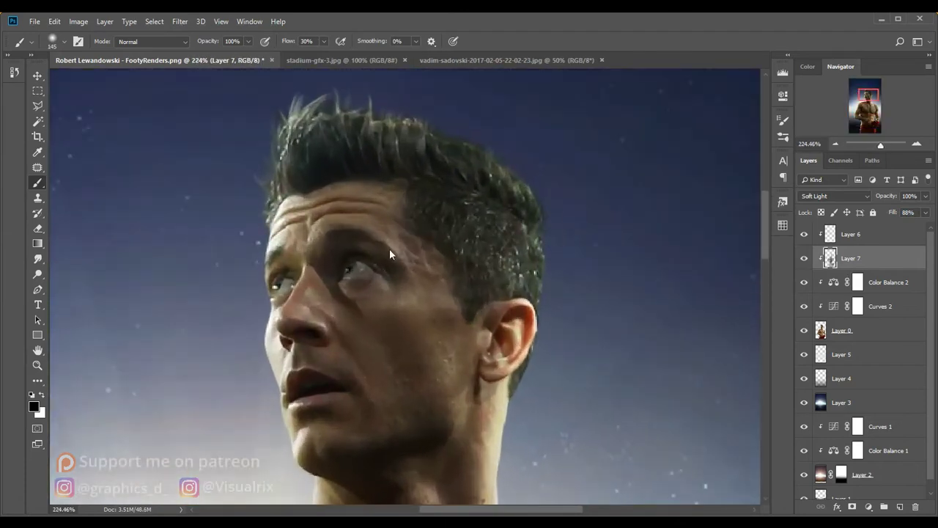
{"action": "left_click_drag", "start_coordinate": [390, 248], "coordinate": [379, 253]}
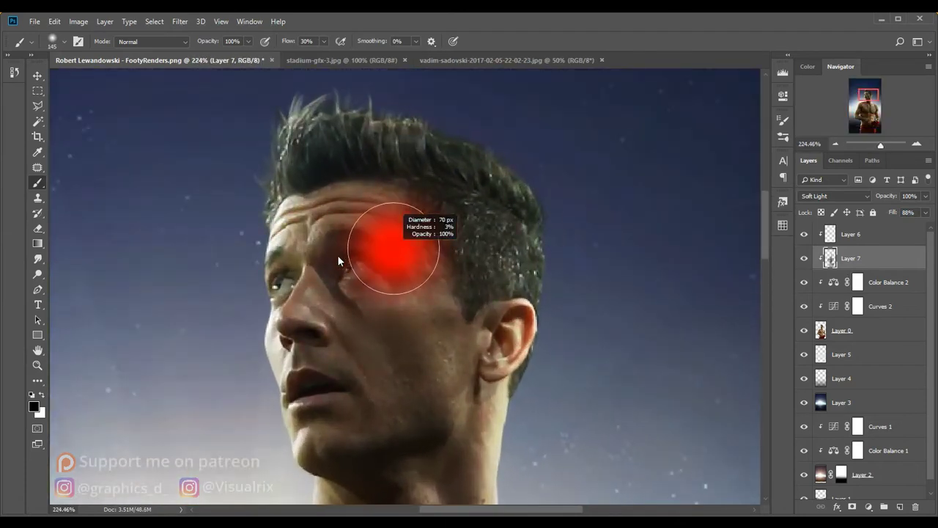
Add a new Soft Light layer above the shading layer with a fine white brush
{"action": "left_click", "coordinate": [901, 508]}
{"action": "left_click", "coordinate": [813, 193]}
{"action": "left_click", "coordinate": [828, 345]}
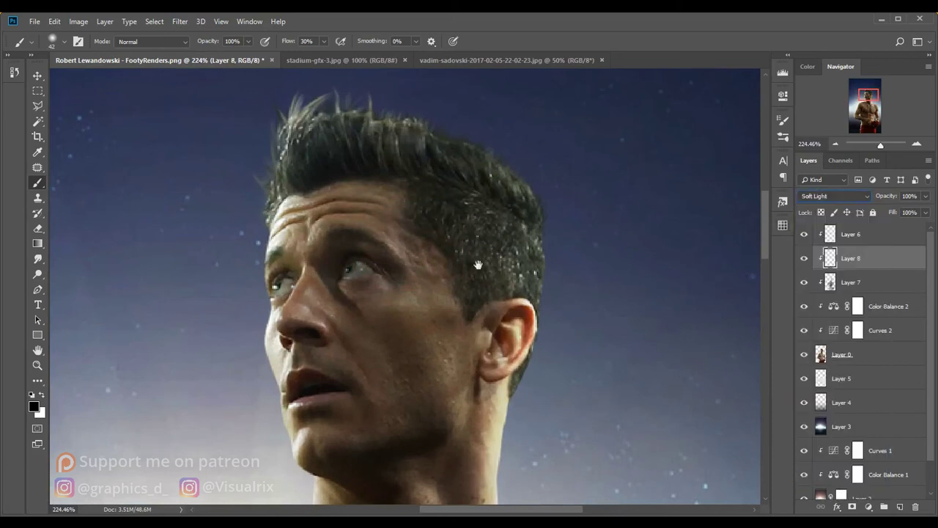
{"action": "scroll", "coordinate": [335, 220], "scroll_direction": "up", "scroll_amount": 1}
{"action": "scroll", "coordinate": [293, 228], "scroll_direction": "up", "scroll_amount": 2}
{"action": "mouse_move", "coordinate": [264, 235]}
{"action": "left_mouse_down"}
{"action": "mouse_move", "coordinate": [250, 239]}
{"action": "mouse_move", "coordinate": [271, 253]}
{"action": "left_mouse_up"}
{"action": "key", "text": "x"}
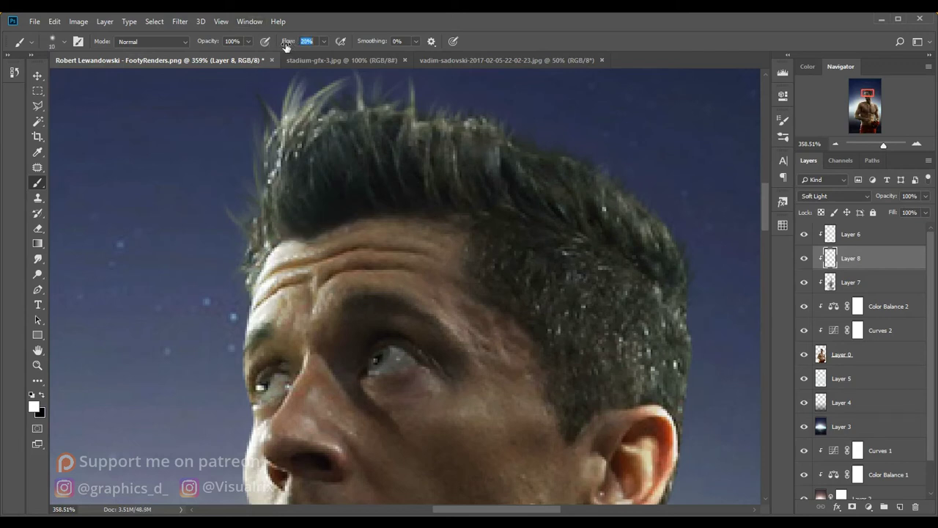
Paint white highlights on the forehead and the left side of the nose bridge
{"action": "left_click_drag", "start_coordinate": [339, 231], "coordinate": [398, 238]}
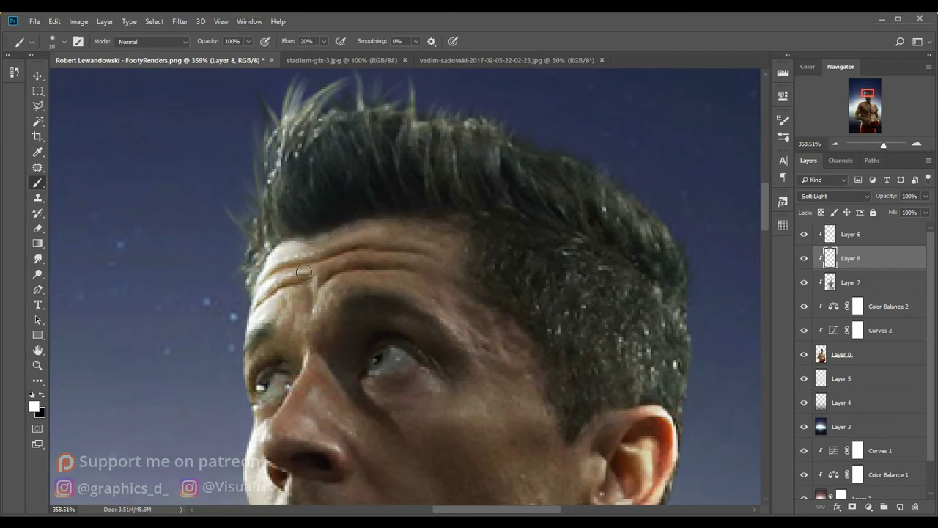
{"action": "left_click_drag", "start_coordinate": [322, 282], "coordinate": [316, 297]}
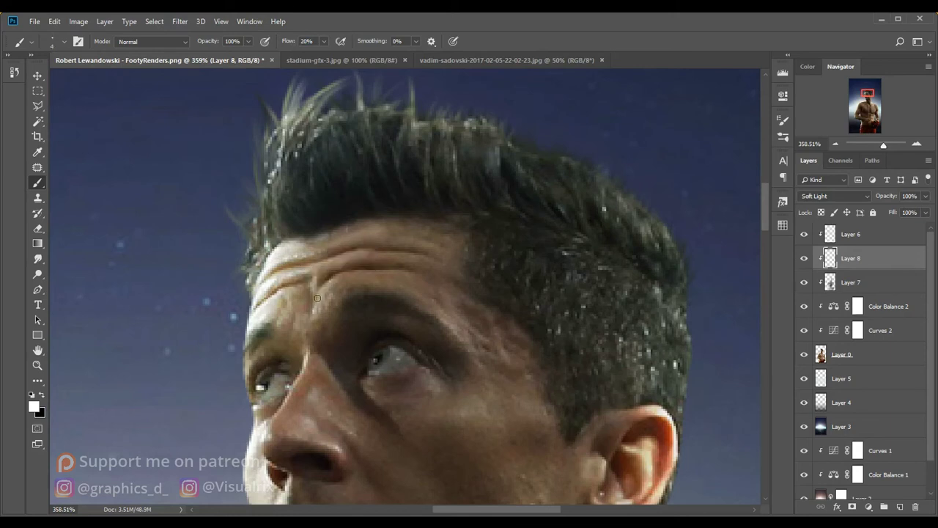
{"action": "key", "text": "bracketright"}
{"action": "key", "text": "bracketright"}
{"action": "key", "text": "bracketright"}
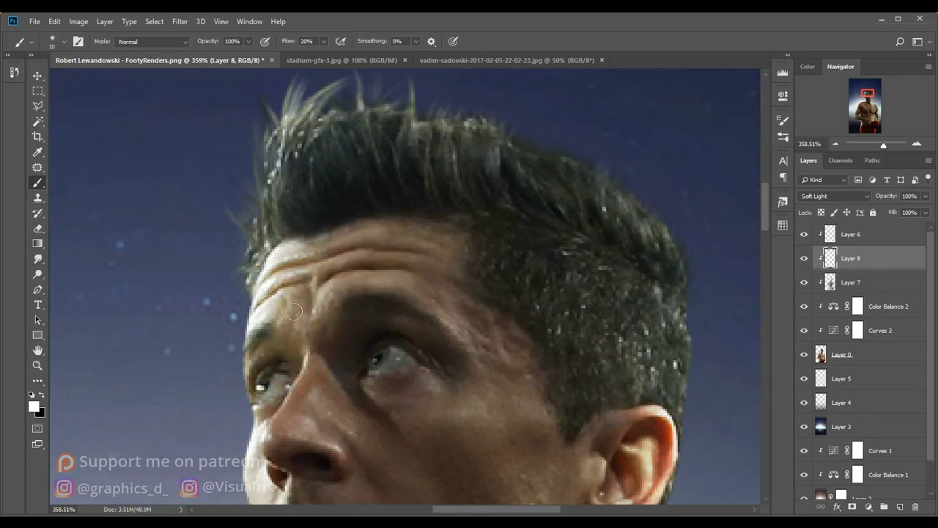
{"action": "left_click_drag", "start_coordinate": [254, 327], "coordinate": [290, 199]}
{"action": "left_click_drag", "start_coordinate": [340, 248], "coordinate": [322, 292]}
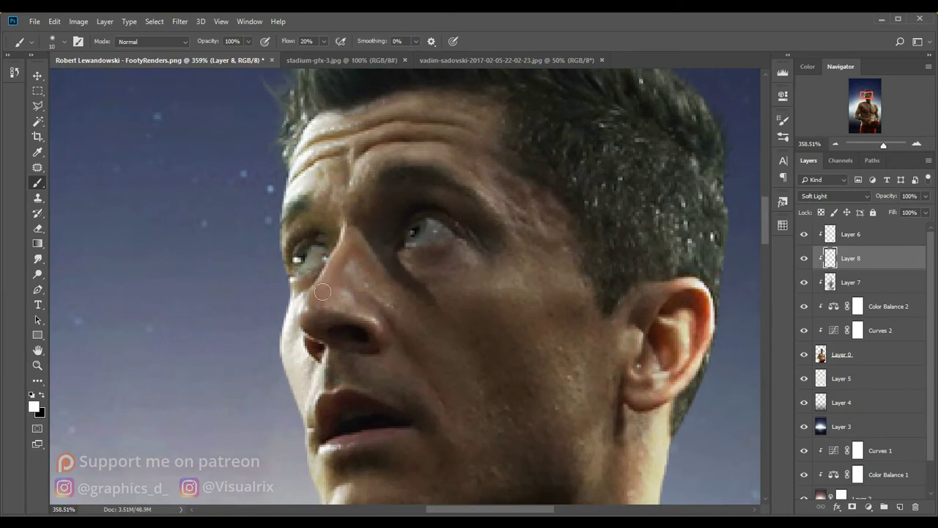
{"action": "right_click", "coordinate": [360, 314], "text": "alt"}
{"action": "right_click", "coordinate": [360, 303], "text": "alt"}
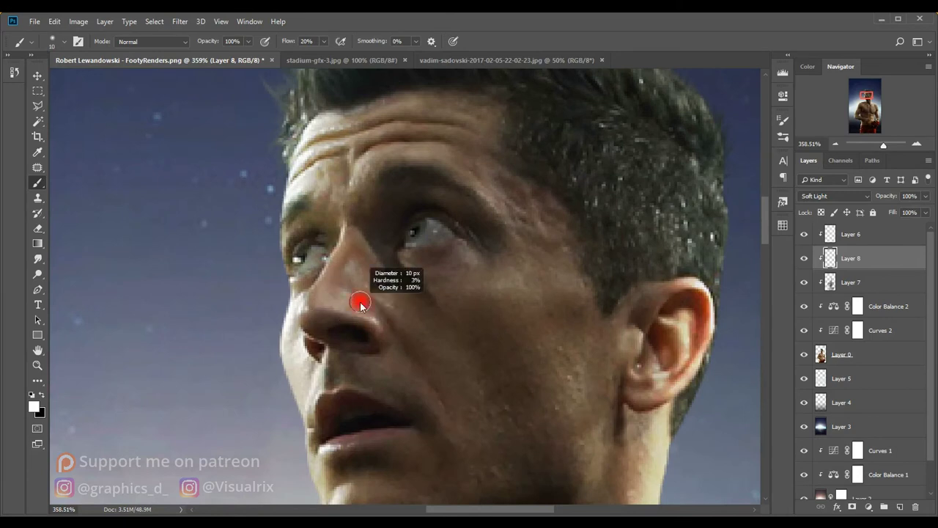
{"action": "right_click", "coordinate": [354, 310], "text": "alt"}
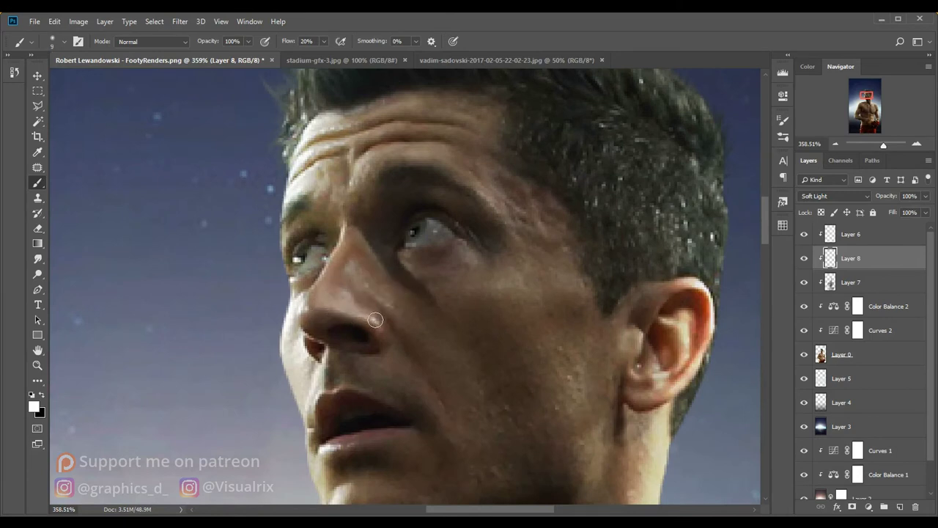
{"action": "right_click", "coordinate": [305, 325], "text": "alt"}
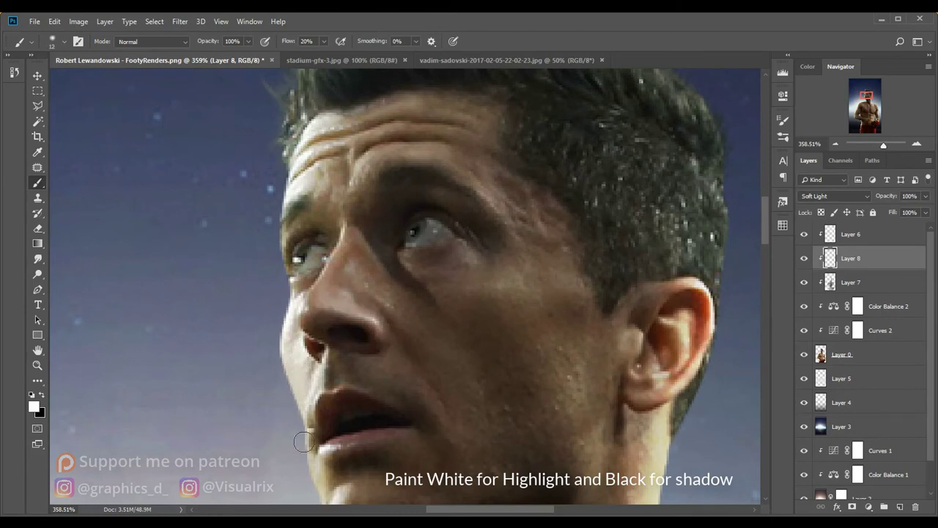
Move the view down to the chin, neck and collarbone, sizing the brush for neck detail
{"action": "left_click_drag", "start_coordinate": [303, 441], "coordinate": [286, 307]}
{"action": "right_click", "coordinate": [314, 373], "text": "alt"}
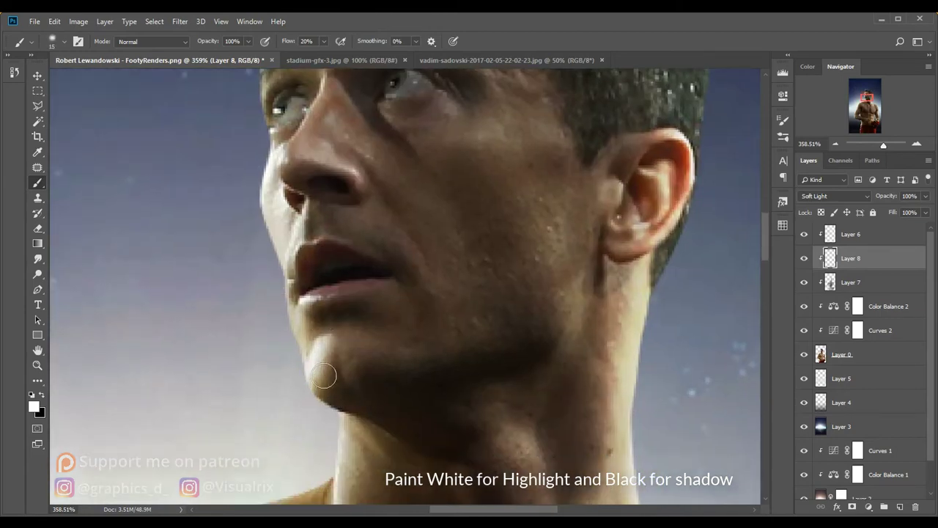
{"action": "left_click_drag", "start_coordinate": [392, 388], "coordinate": [289, 417]}
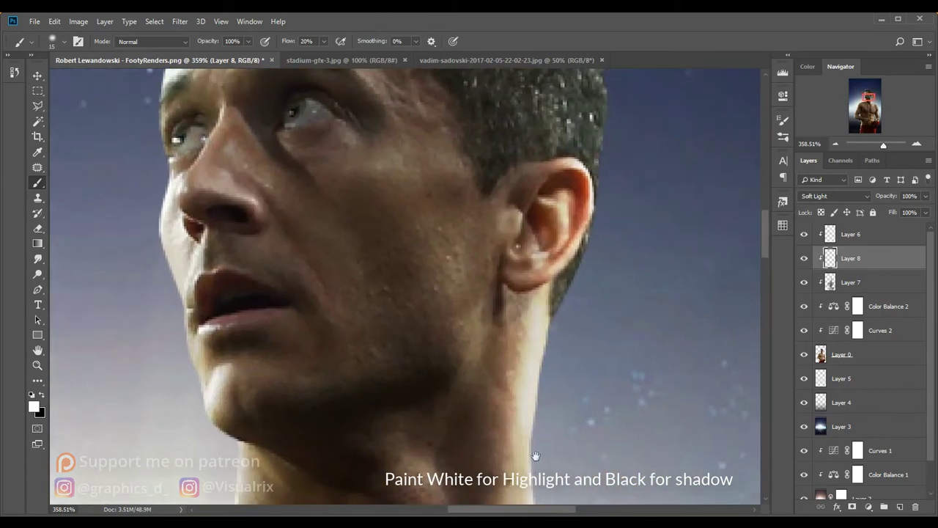
{"action": "left_click_drag", "start_coordinate": [535, 456], "coordinate": [522, 272]}
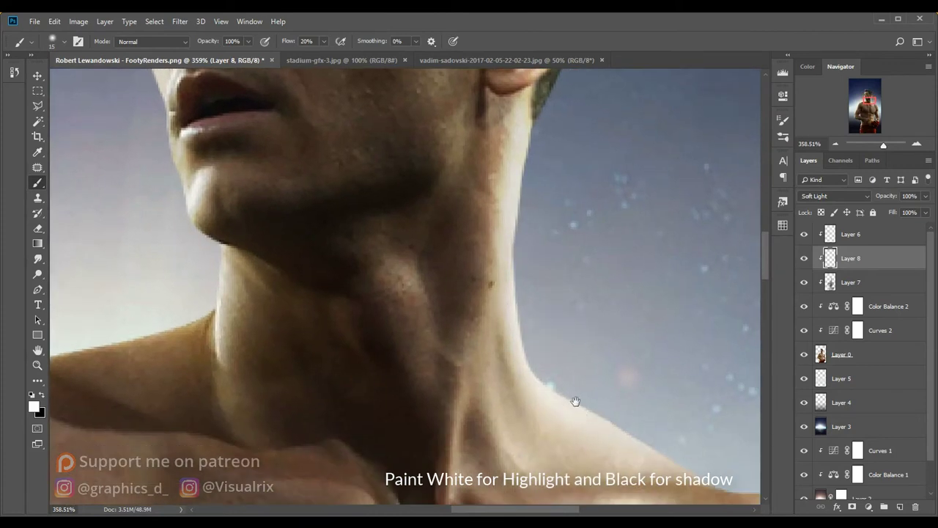
{"action": "left_click_drag", "start_coordinate": [575, 401], "coordinate": [504, 289]}
{"action": "right_click", "coordinate": [417, 274], "text": "alt"}
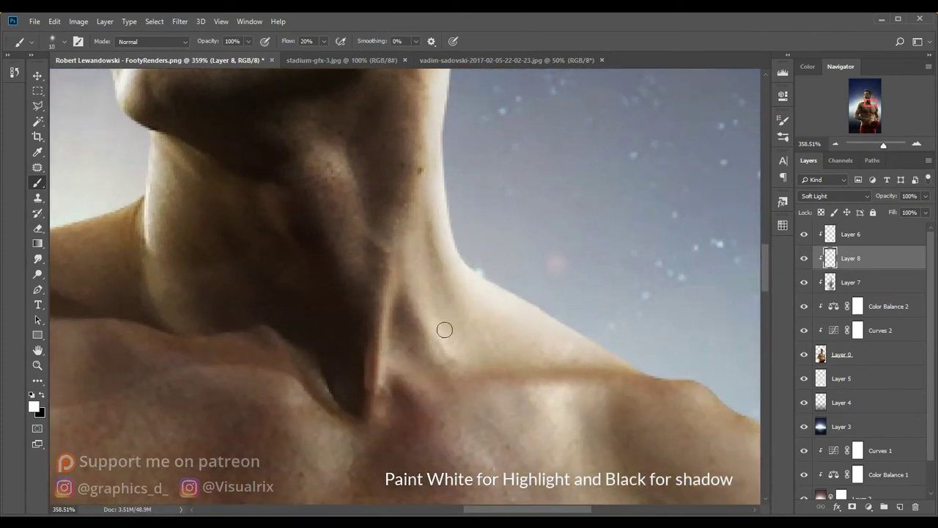
{"action": "scroll", "coordinate": [494, 305], "scroll_direction": "down", "scroll_amount": 2}
{"action": "scroll", "coordinate": [494, 305], "scroll_direction": "down", "scroll_amount": 3}
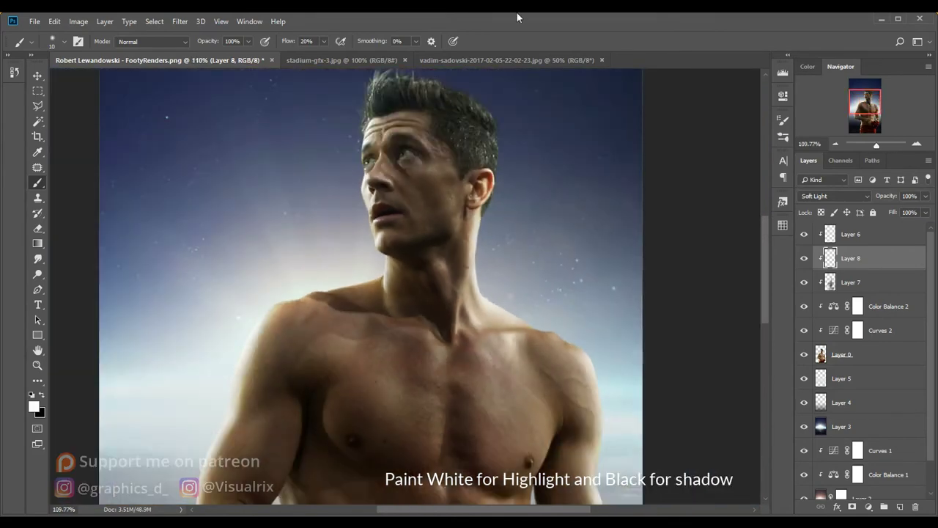
Paint soft black shading beside the player's ear with a small brush
{"action": "scroll", "coordinate": [469, 205], "scroll_direction": "up", "scroll_amount": 2}
{"action": "scroll", "coordinate": [469, 205], "scroll_direction": "up", "scroll_amount": 3}
{"action": "scroll", "coordinate": [469, 205], "scroll_direction": "up", "scroll_amount": 1}
{"action": "right_click", "coordinate": [450, 247], "text": "alt"}
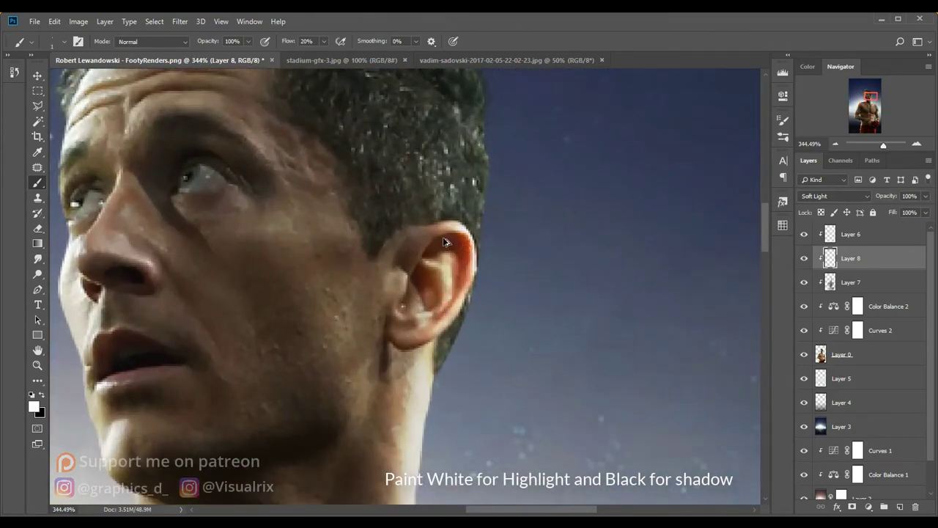
{"action": "right_click", "coordinate": [444, 242], "text": "alt"}
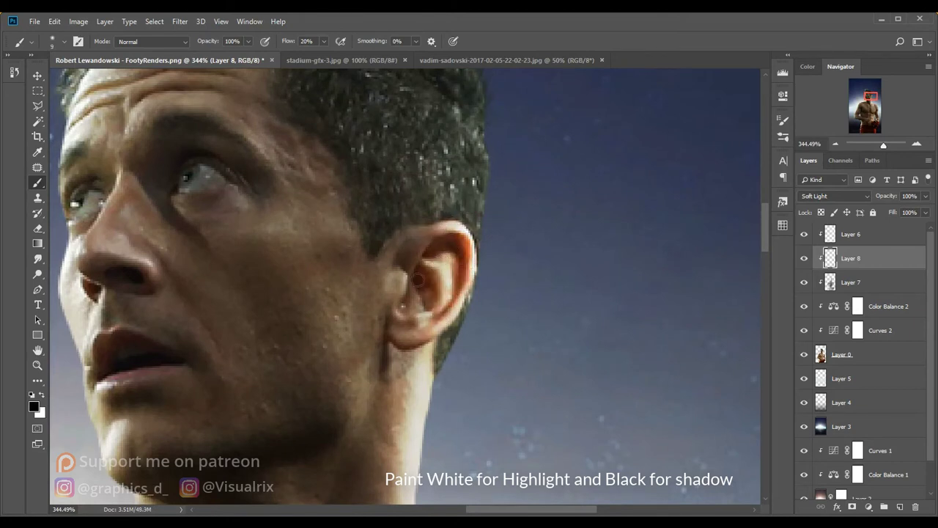
{"action": "right_click", "coordinate": [392, 353], "text": "alt"}
{"action": "scroll", "coordinate": [394, 357], "scroll_direction": "down", "scroll_amount": 1}
{"action": "scroll", "coordinate": [395, 360], "scroll_direction": "down", "scroll_amount": 2}
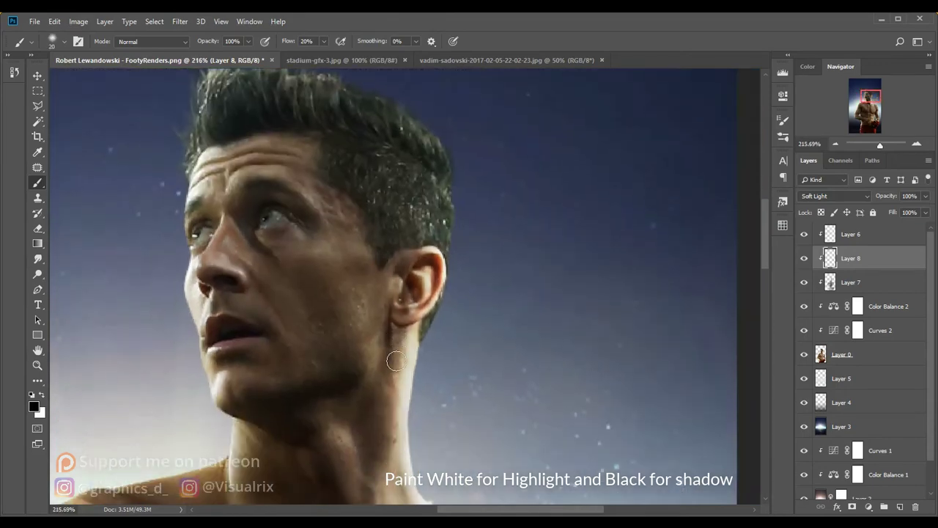
{"action": "right_click", "coordinate": [382, 375], "text": "alt"}
Lighten the skin under the eye with white strokes
{"action": "key", "text": "x"}
{"action": "scroll", "coordinate": [359, 341], "scroll_direction": "up", "scroll_amount": 1}
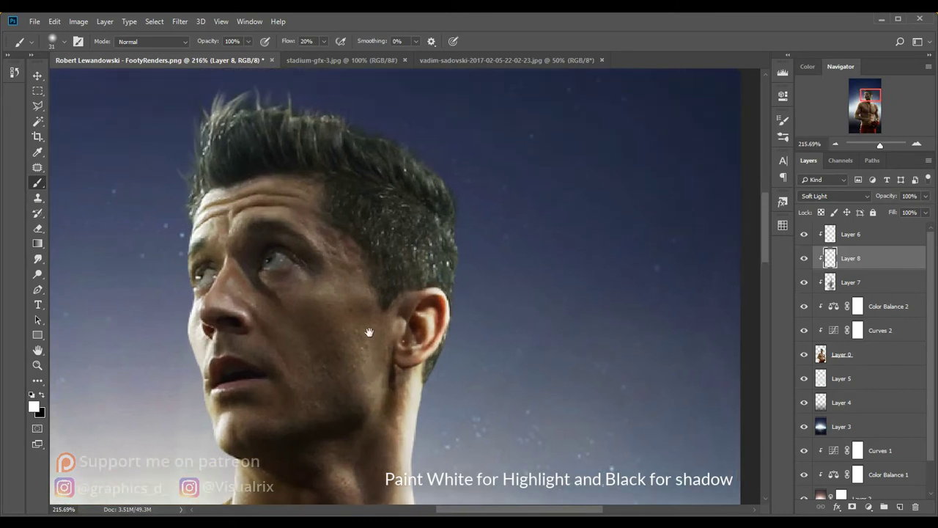
{"action": "right_click", "coordinate": [340, 312], "text": "alt"}
{"action": "mouse_move", "coordinate": [258, 268]}
{"action": "left_mouse_down"}
{"action": "mouse_move", "coordinate": [299, 286]}
{"action": "mouse_move", "coordinate": [348, 290]}
{"action": "left_mouse_up"}
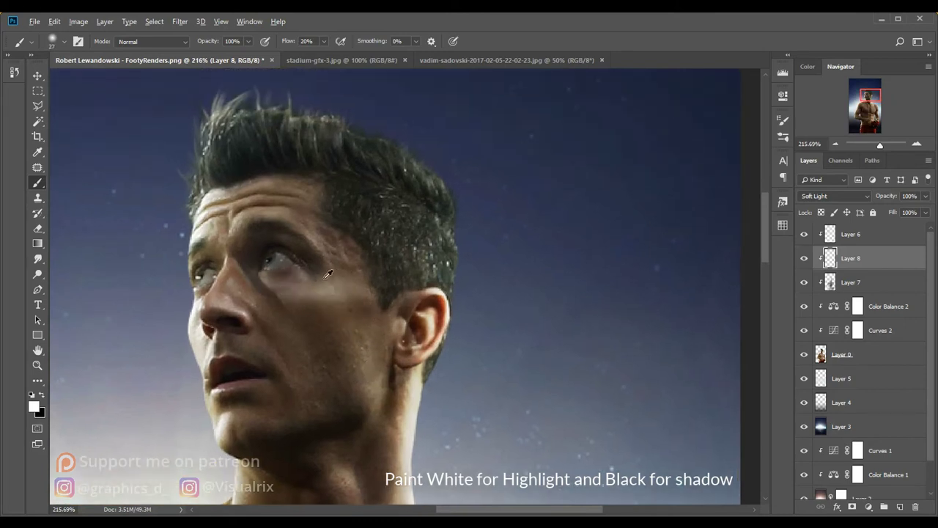
{"action": "right_click", "coordinate": [317, 282], "text": "alt"}
{"action": "right_click", "coordinate": [316, 282], "text": "alt"}
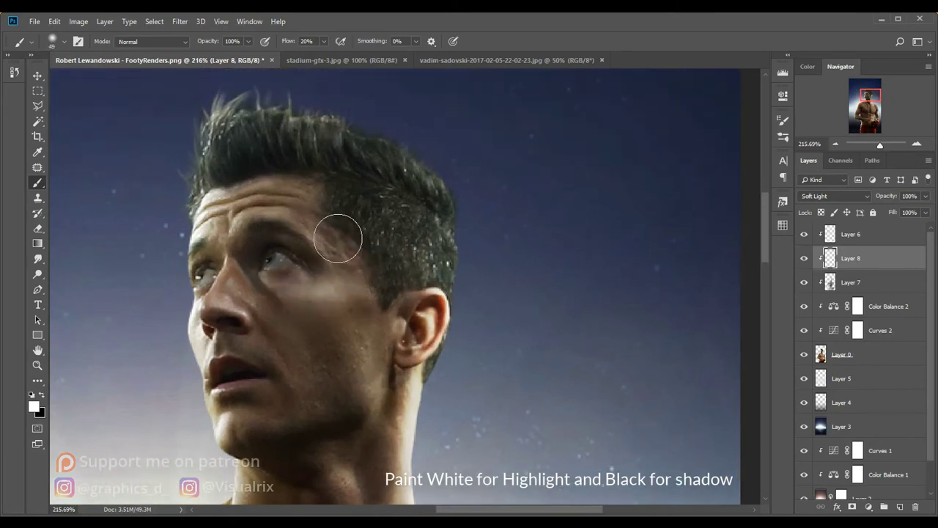
{"action": "scroll", "coordinate": [313, 205], "scroll_direction": "down", "scroll_amount": 3}
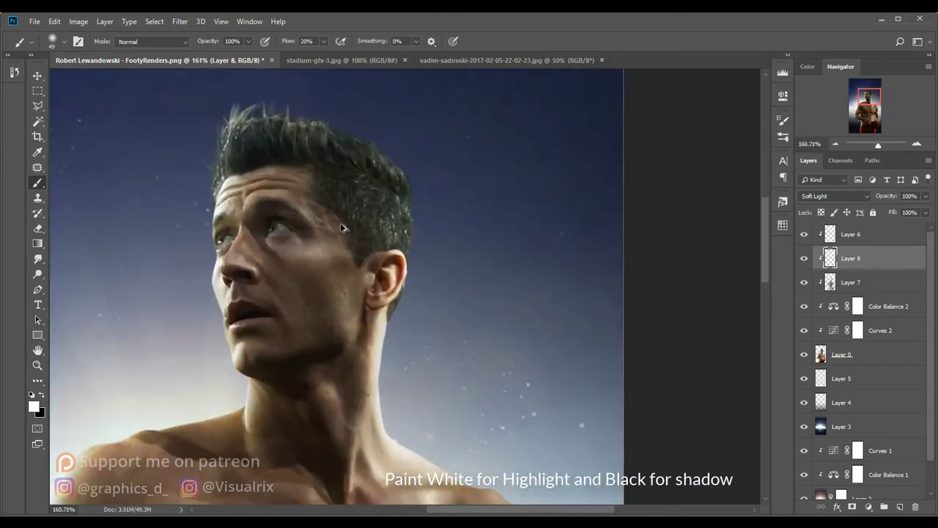
{"action": "right_click", "coordinate": [299, 242], "text": "alt"}
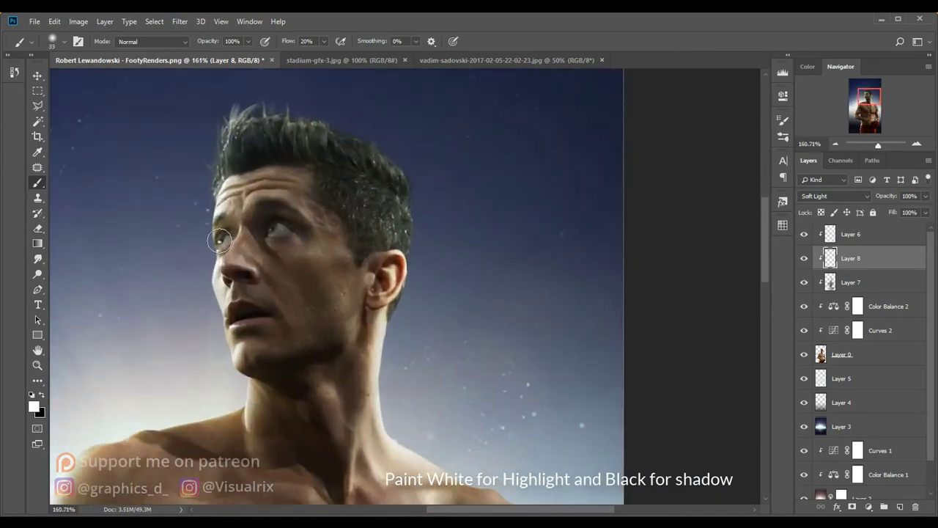
Brighten the right side and top-left of the hair with white strokes
{"action": "left_click_drag", "start_coordinate": [367, 146], "coordinate": [413, 209]}
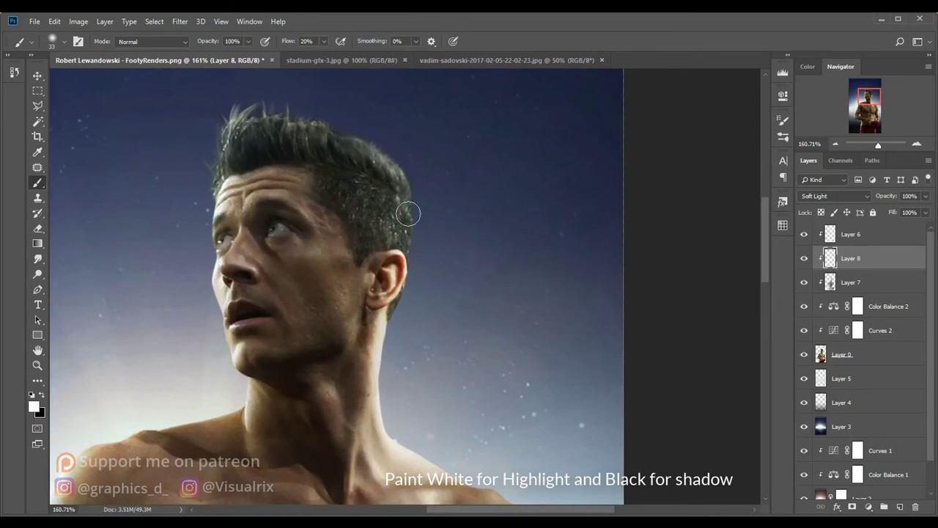
{"action": "right_click", "coordinate": [413, 209], "text": "alt"}
{"action": "left_click_drag", "start_coordinate": [381, 157], "coordinate": [277, 126]}
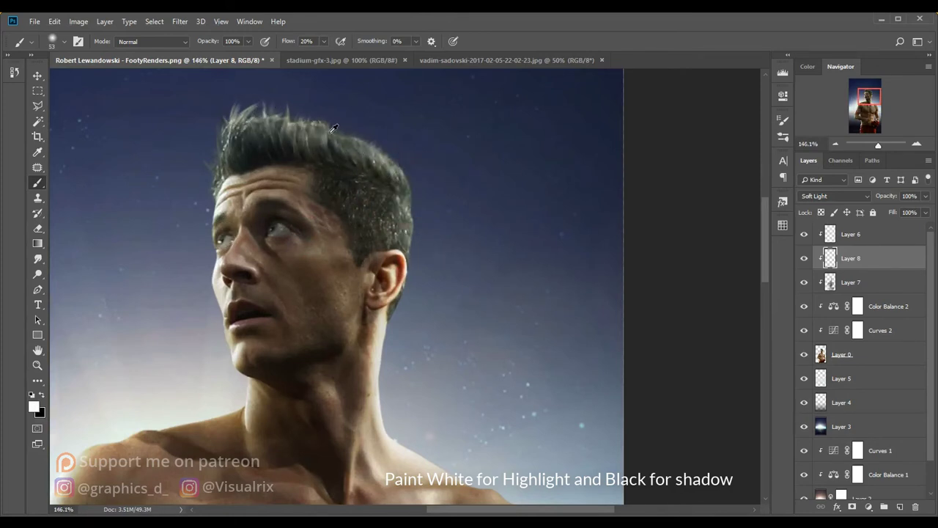
{"action": "scroll", "coordinate": [330, 162], "scroll_direction": "down", "scroll_amount": 2}
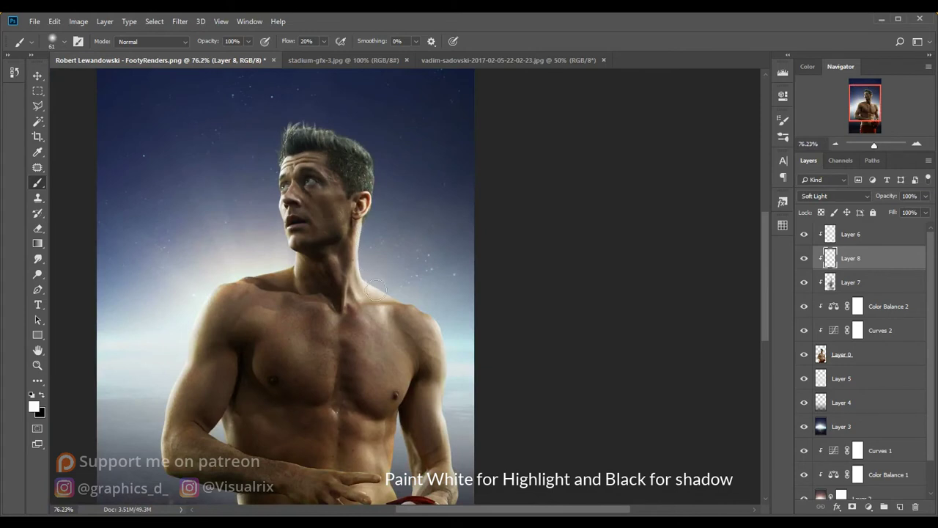
Brighten the left shoulder and darken the forearm and its lower edge
{"action": "scroll", "coordinate": [288, 303], "scroll_direction": "up", "scroll_amount": 1}
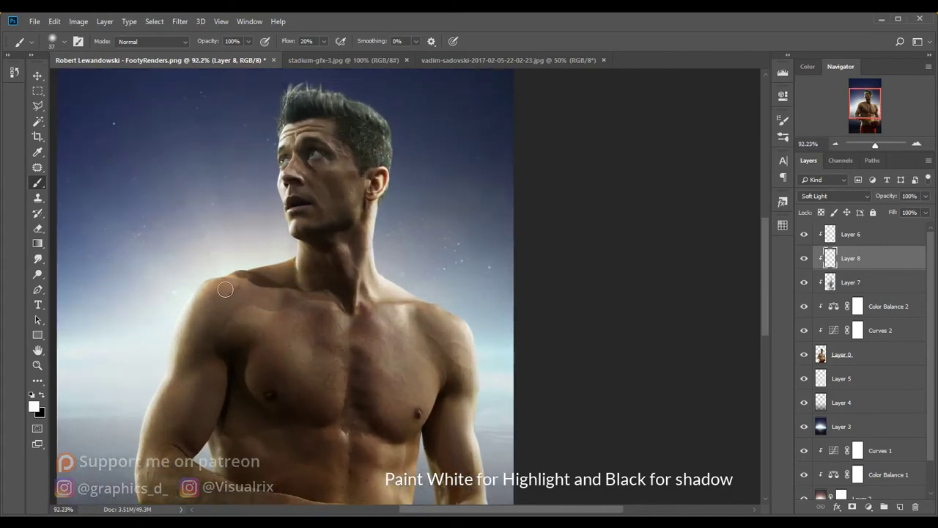
{"action": "right_click", "coordinate": [213, 283], "text": "alt"}
{"action": "mouse_move", "coordinate": [198, 313]}
{"action": "left_mouse_down"}
{"action": "mouse_move", "coordinate": [178, 356]}
{"action": "mouse_move", "coordinate": [219, 290]}
{"action": "mouse_move", "coordinate": [253, 268]}
{"action": "mouse_move", "coordinate": [263, 227]}
{"action": "mouse_move", "coordinate": [210, 310]}
{"action": "mouse_move", "coordinate": [247, 283]}
{"action": "mouse_move", "coordinate": [237, 329]}
{"action": "mouse_move", "coordinate": [240, 320]}
{"action": "mouse_move", "coordinate": [194, 396]}
{"action": "mouse_move", "coordinate": [282, 402]}
{"action": "left_mouse_up"}
{"action": "right_click", "coordinate": [231, 398], "text": "alt"}
{"action": "right_click", "coordinate": [323, 413], "text": "alt"}
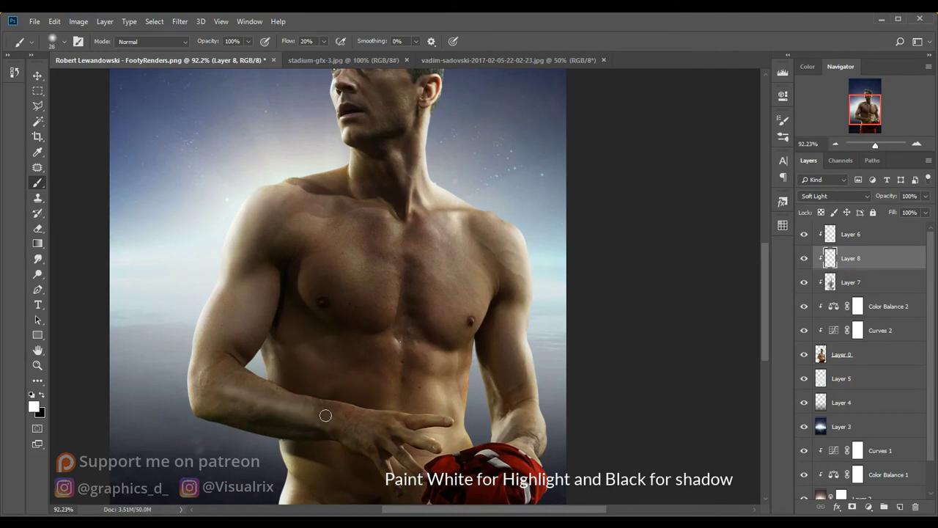
{"action": "left_click_drag", "start_coordinate": [209, 402], "coordinate": [316, 423]}
{"action": "scroll", "coordinate": [330, 420], "scroll_direction": "up", "scroll_amount": 2}
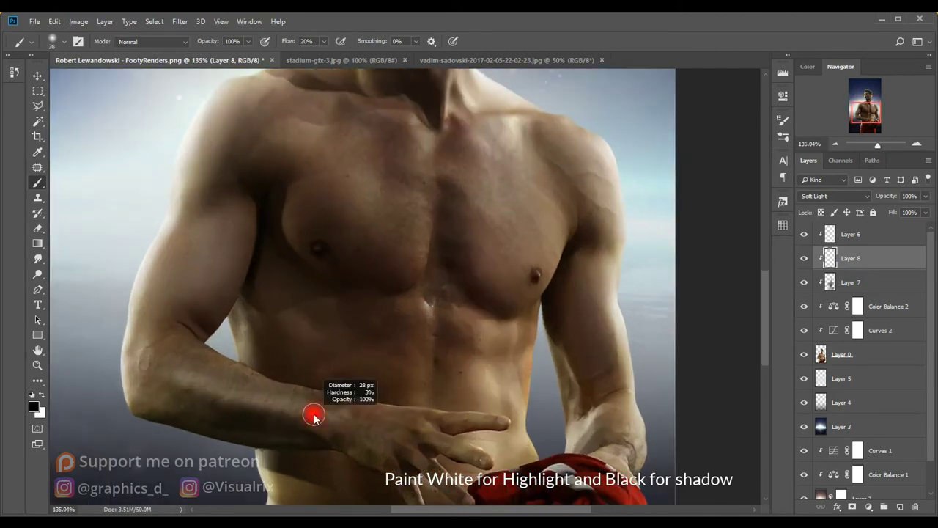
{"action": "right_click", "coordinate": [314, 415], "text": "alt"}
{"action": "mouse_move", "coordinate": [216, 392]}
{"action": "left_mouse_down"}
{"action": "mouse_move", "coordinate": [188, 377]}
{"action": "mouse_move", "coordinate": [258, 394]}
{"action": "mouse_move", "coordinate": [371, 398]}
{"action": "left_mouse_up"}
Brighten the fingers and the upper abs with white strokes
{"action": "scroll", "coordinate": [370, 343], "scroll_direction": "down", "scroll_amount": 3}
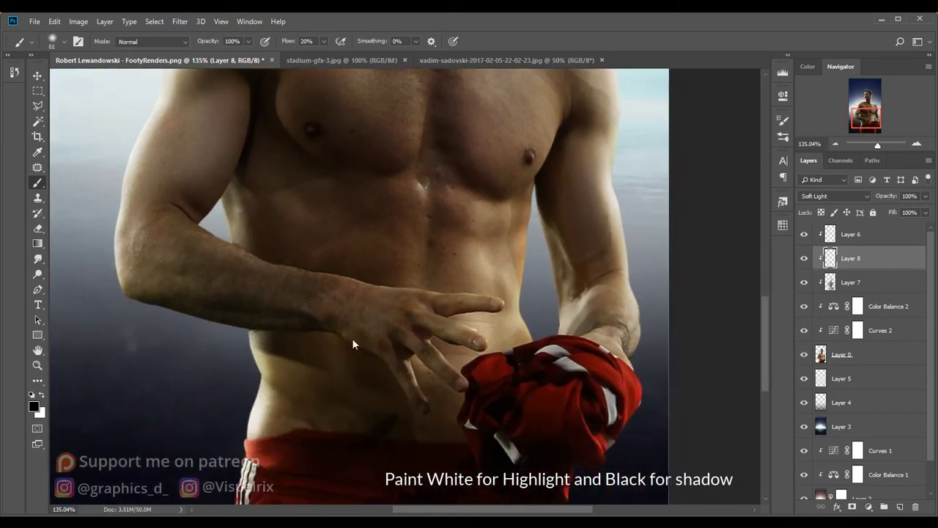
{"action": "right_click", "coordinate": [352, 335], "text": "alt"}
{"action": "right_click", "coordinate": [376, 348], "text": "alt"}
{"action": "key", "text": "x"}
{"action": "right_click", "coordinate": [389, 352], "text": "alt"}
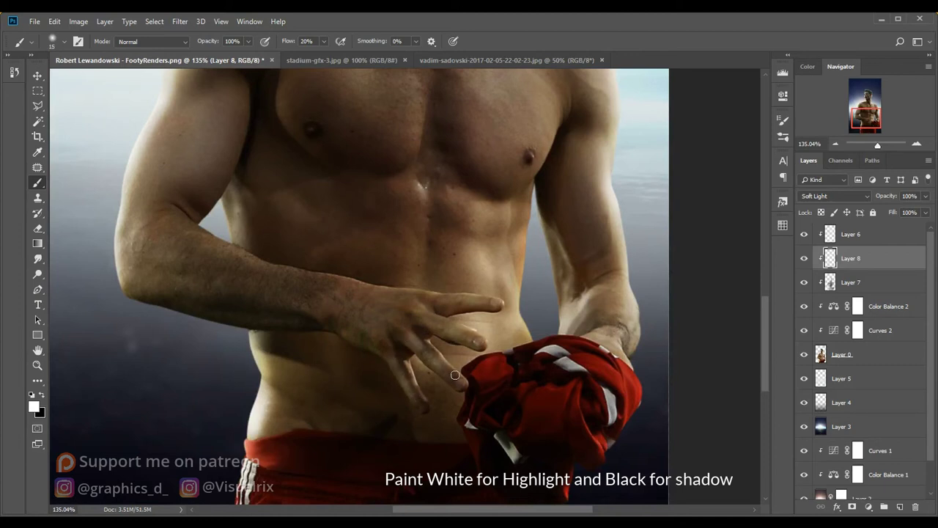
{"action": "left_click_drag", "start_coordinate": [433, 321], "coordinate": [449, 319]}
{"action": "right_click", "coordinate": [451, 300], "text": "alt"}
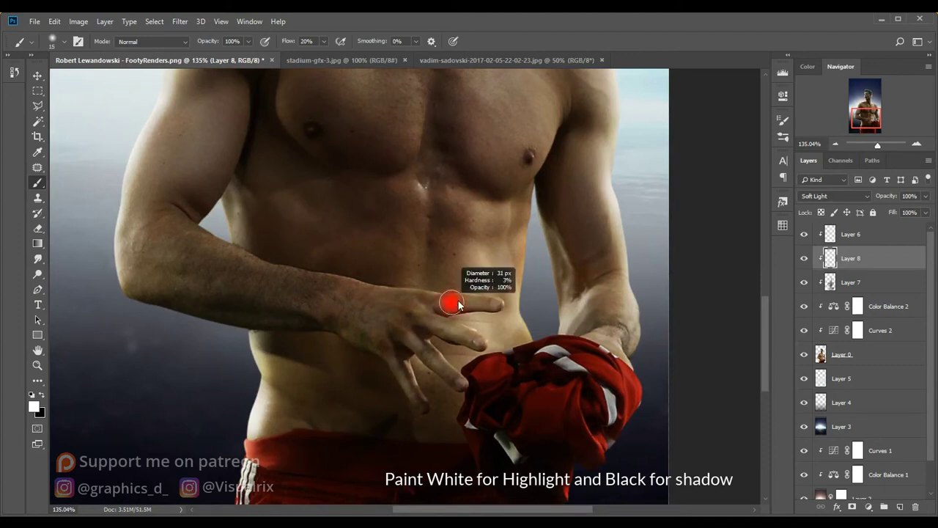
{"action": "right_click", "coordinate": [465, 252], "text": "alt"}
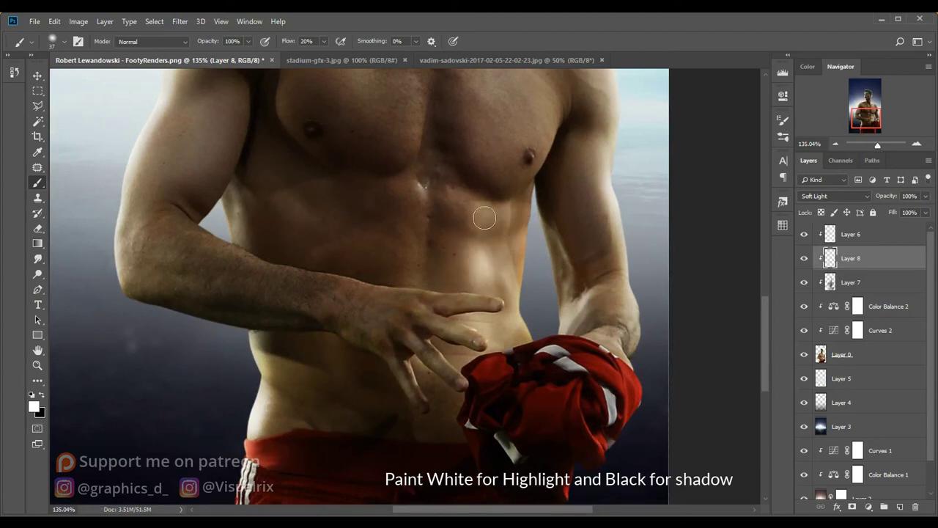
{"action": "left_click_drag", "start_coordinate": [484, 218], "coordinate": [459, 188]}
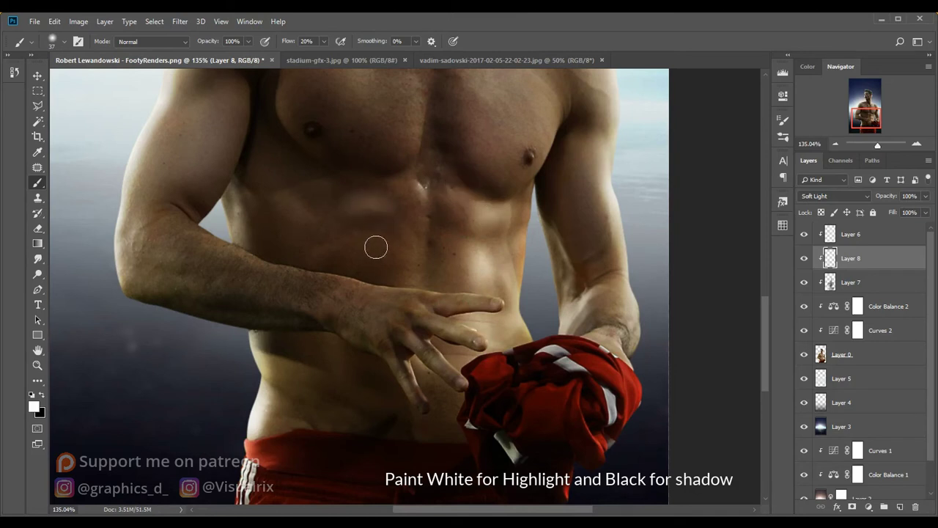
Undo a dark stroke on the abs and set the brush flow to 17%
{"action": "right_click", "coordinate": [352, 247], "text": "alt"}
{"action": "key", "text": "x"}
{"action": "left_click_drag", "start_coordinate": [370, 223], "coordinate": [416, 168]}
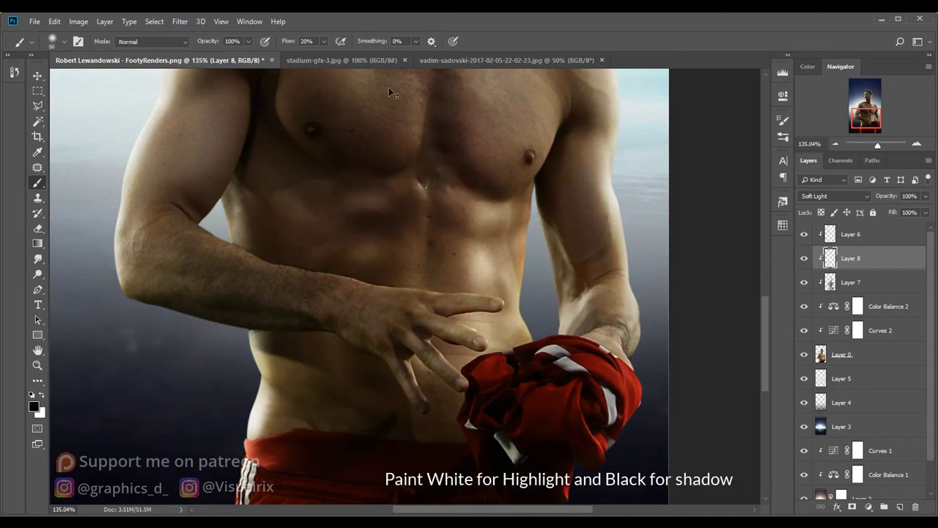
{"action": "key", "text": "ctrl+z"}
{"action": "type", "text": "17"}
{"action": "key", "text": "Return"}
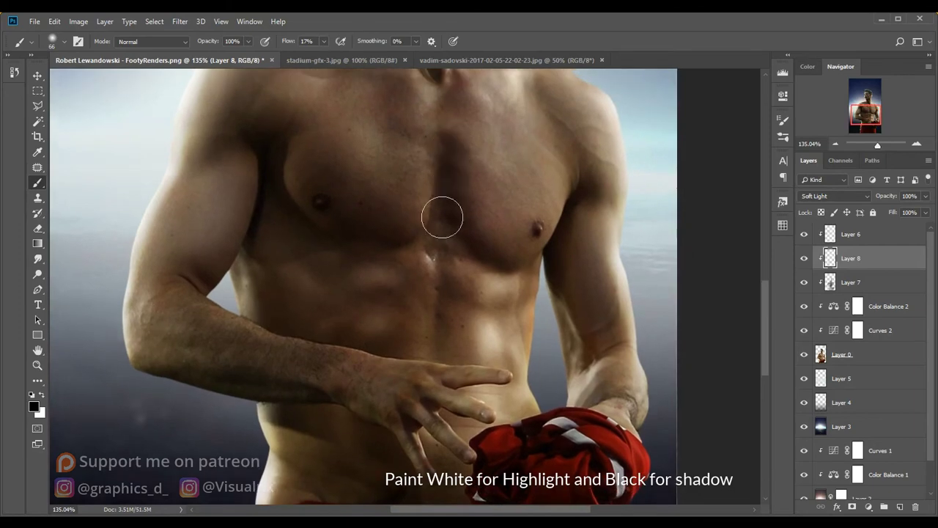
Brighten the upper arm with soft white highlights
{"action": "scroll", "coordinate": [442, 286], "scroll_direction": "down", "scroll_amount": 1}
{"action": "scroll", "coordinate": [398, 268], "scroll_direction": "down", "scroll_amount": 4}
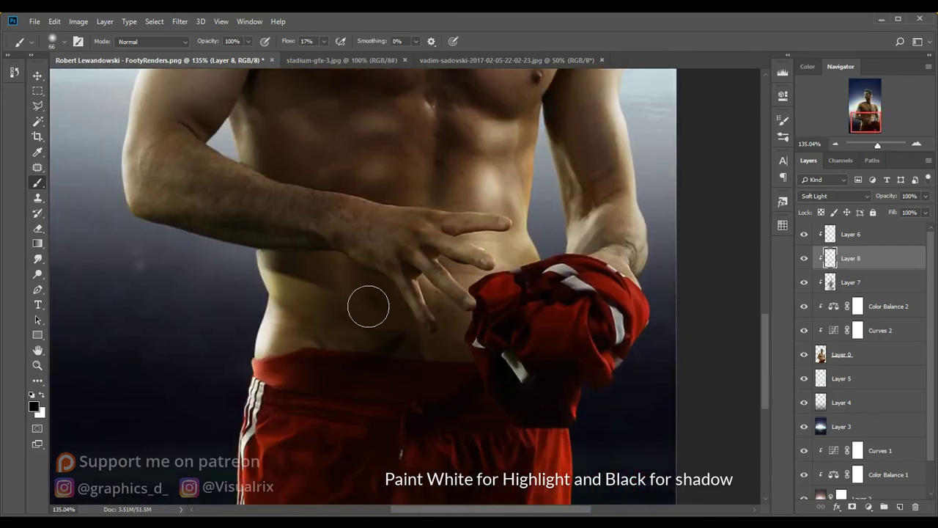
{"action": "left_click_drag", "start_coordinate": [443, 437], "coordinate": [434, 457]}
{"action": "left_click_drag", "start_coordinate": [571, 163], "coordinate": [484, 299]}
{"action": "key", "text": "x"}
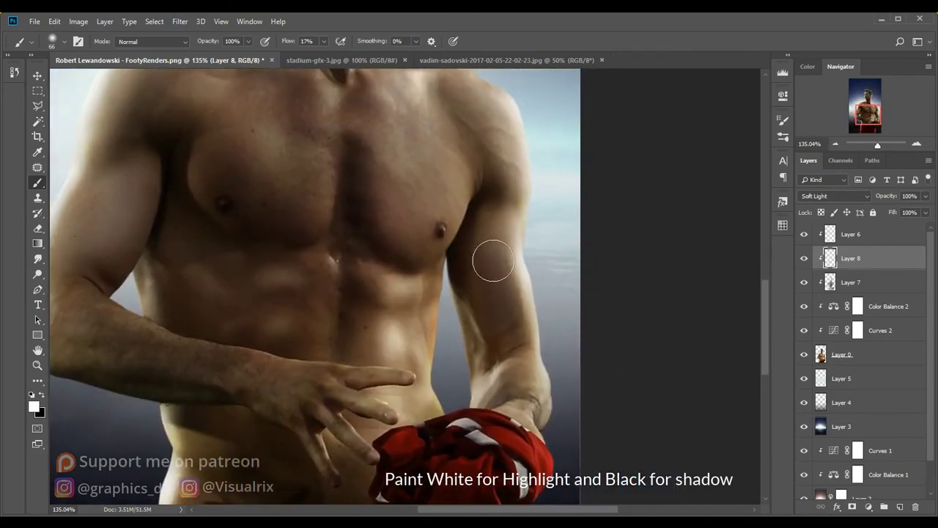
{"action": "mouse_move", "coordinate": [490, 259]}
{"action": "left_mouse_down"}
{"action": "mouse_move", "coordinate": [503, 337]}
{"action": "mouse_move", "coordinate": [488, 187]}
{"action": "left_mouse_up"}
{"action": "key", "text": "x"}
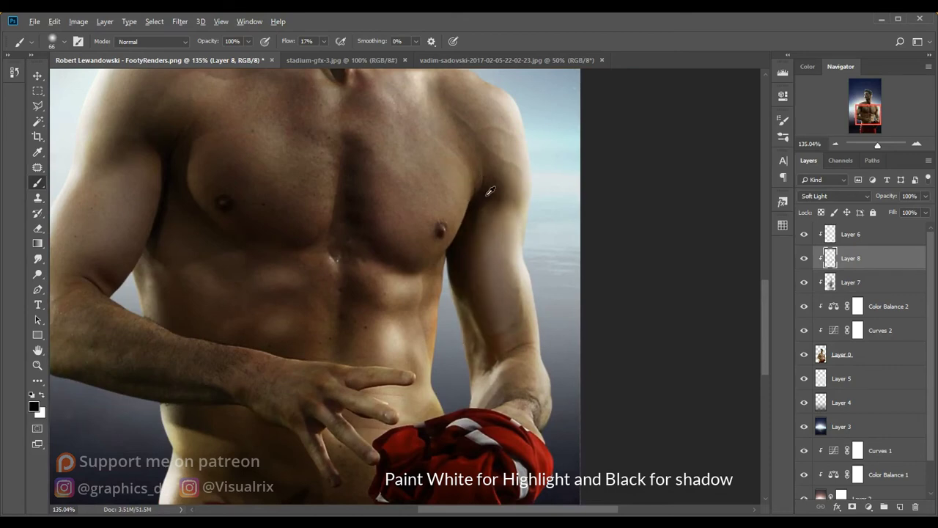
Brighten the chest with soft white highlights using a larger brush
{"action": "scroll", "coordinate": [488, 190], "scroll_direction": "down", "scroll_amount": 2}
{"action": "scroll", "coordinate": [496, 230], "scroll_direction": "down", "scroll_amount": 2}
{"action": "scroll", "coordinate": [497, 293], "scroll_direction": "up", "scroll_amount": 1}
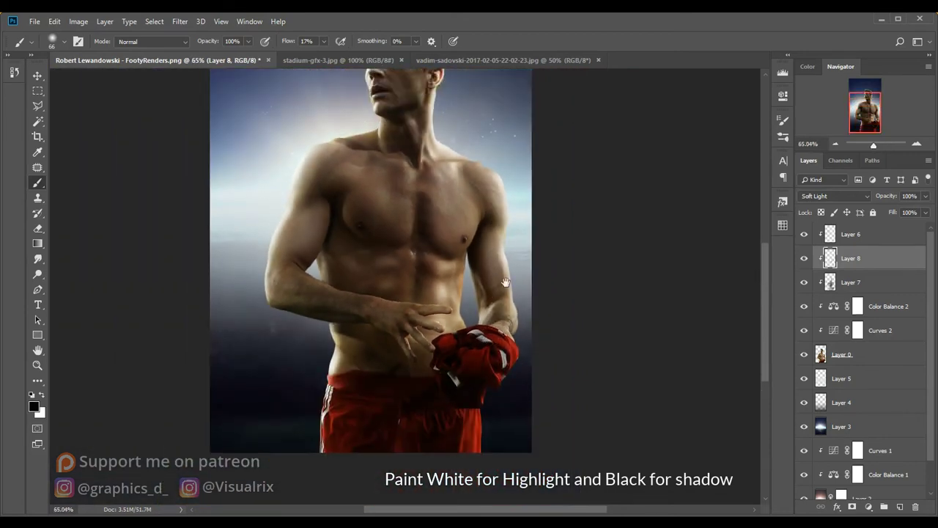
{"action": "scroll", "coordinate": [454, 279], "scroll_direction": "up", "scroll_amount": 2}
{"action": "key", "text": "bracketright"}
{"action": "key", "text": "bracketright"}
{"action": "key", "text": "bracketright"}
{"action": "key", "text": "x"}
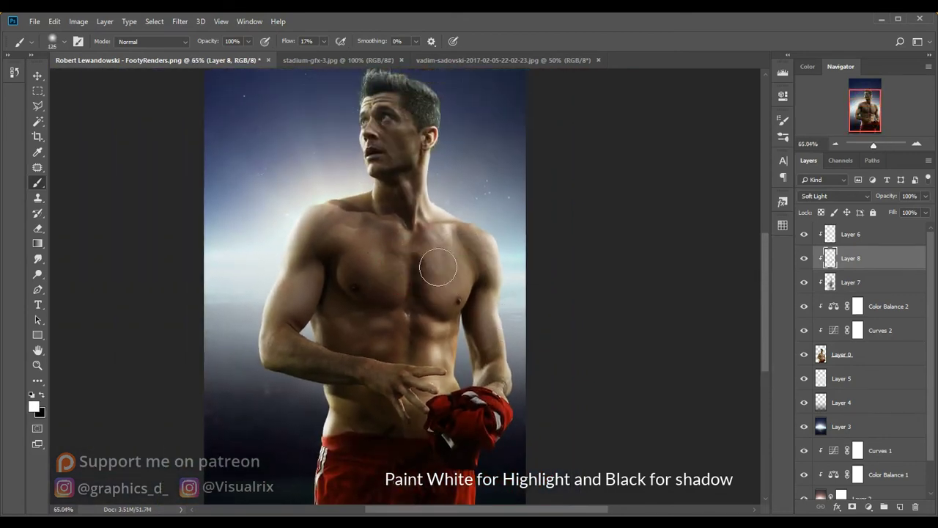
{"action": "mouse_move", "coordinate": [436, 264]}
{"action": "left_mouse_down"}
{"action": "mouse_move", "coordinate": [378, 271]}
{"action": "mouse_move", "coordinate": [357, 247]}
{"action": "mouse_move", "coordinate": [319, 233]}
{"action": "left_mouse_up"}
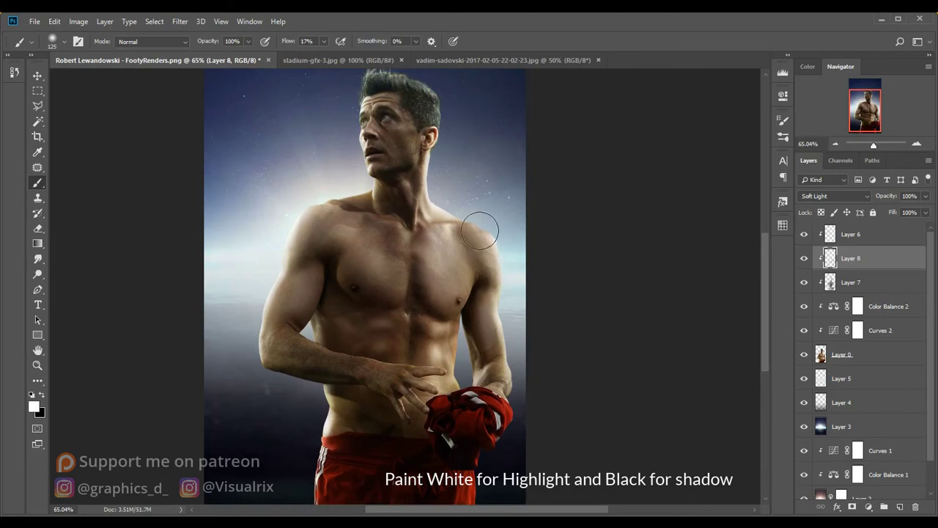
Brighten the left waist, the red shirt in the hand, and the right waist edge
{"action": "scroll", "coordinate": [461, 198], "scroll_direction": "down", "scroll_amount": 2}
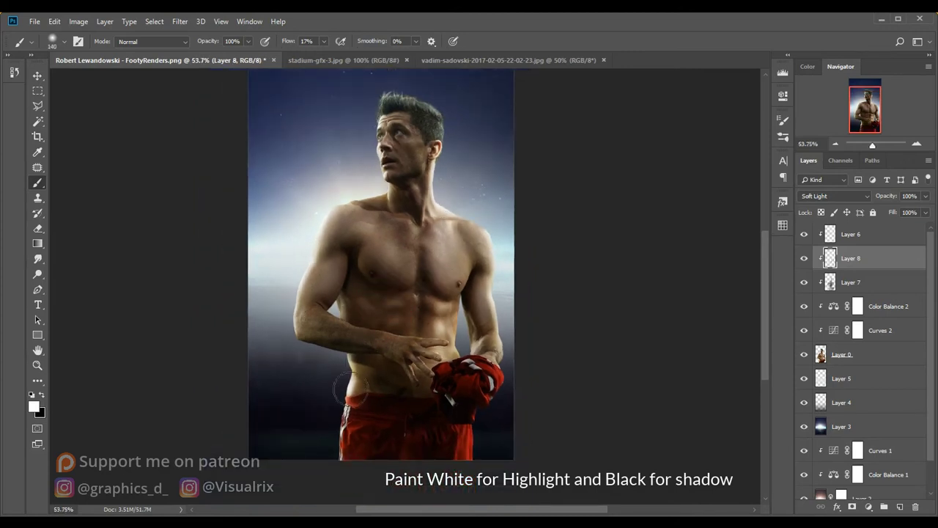
{"action": "mouse_move", "coordinate": [351, 388]}
{"action": "left_mouse_down"}
{"action": "mouse_move", "coordinate": [342, 452]}
{"action": "mouse_move", "coordinate": [351, 366]}
{"action": "left_mouse_up"}
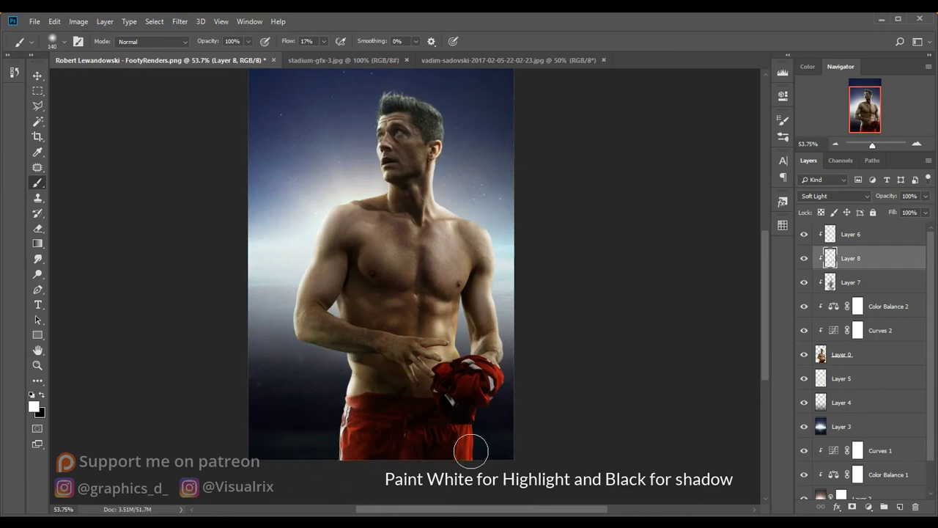
{"action": "mouse_move", "coordinate": [482, 432]}
{"action": "left_mouse_down"}
{"action": "mouse_move", "coordinate": [498, 381]}
{"action": "mouse_move", "coordinate": [486, 408]}
{"action": "left_mouse_up"}
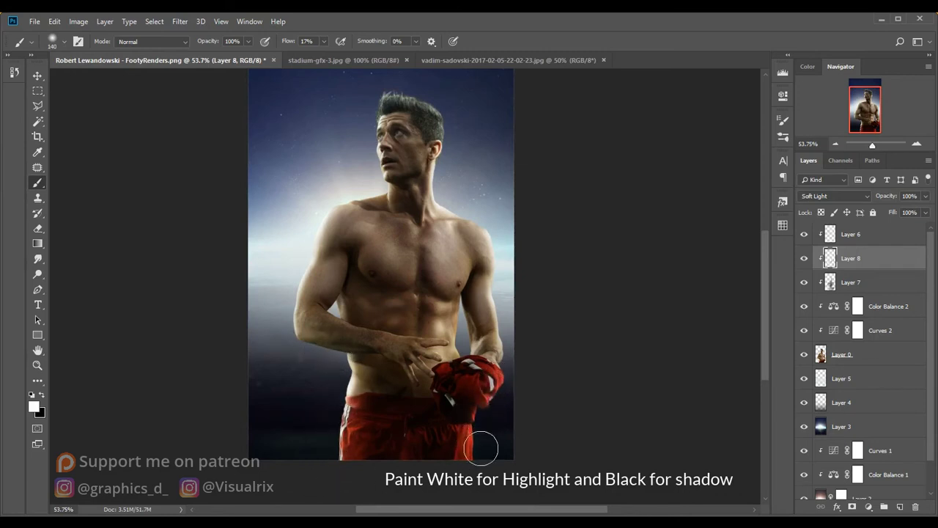
{"action": "mouse_move", "coordinate": [464, 346]}
{"action": "left_mouse_down"}
{"action": "mouse_move", "coordinate": [456, 300]}
{"action": "mouse_move", "coordinate": [459, 347]}
{"action": "left_mouse_up"}
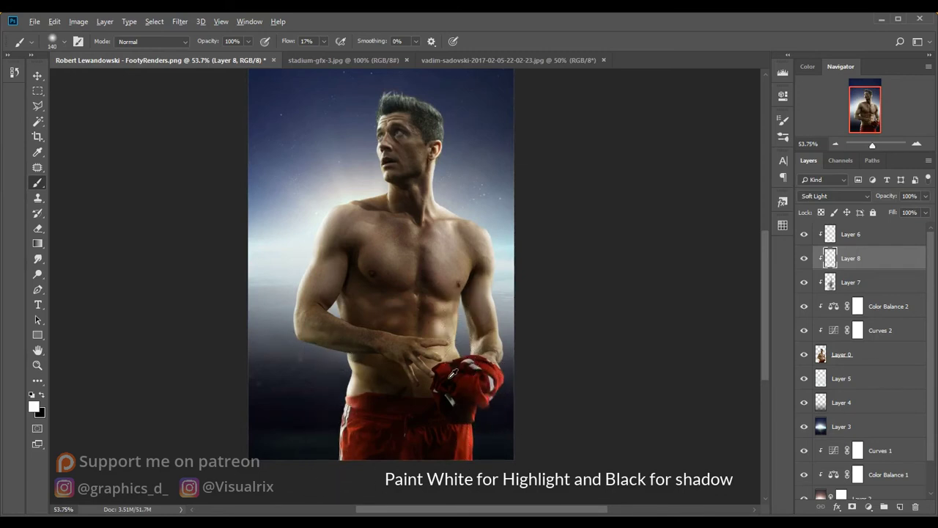
{"action": "scroll", "coordinate": [425, 388], "scroll_direction": "down", "scroll_amount": 1}
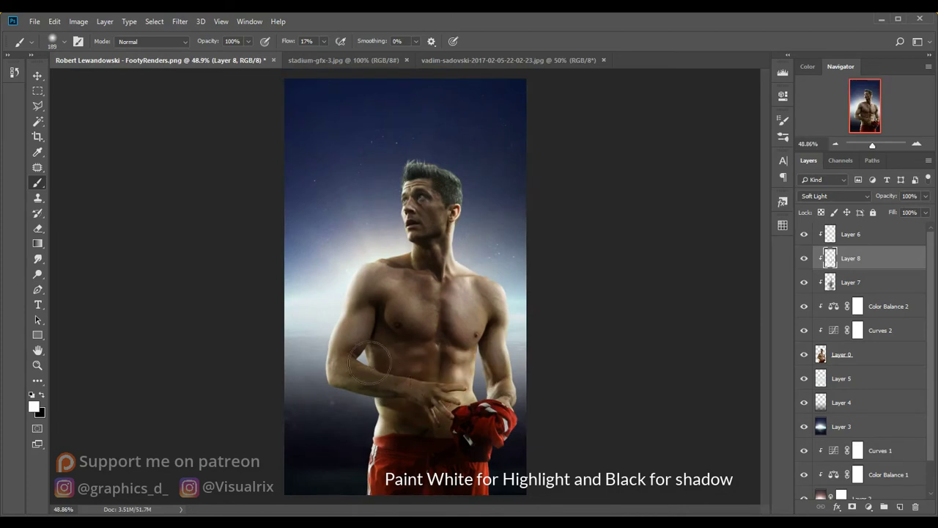
Darken the forearm and waist area, then brighten the red shorts
{"action": "key", "text": "x"}
{"action": "left_click_drag", "start_coordinate": [372, 360], "coordinate": [383, 390]}
{"action": "key", "text": "x"}
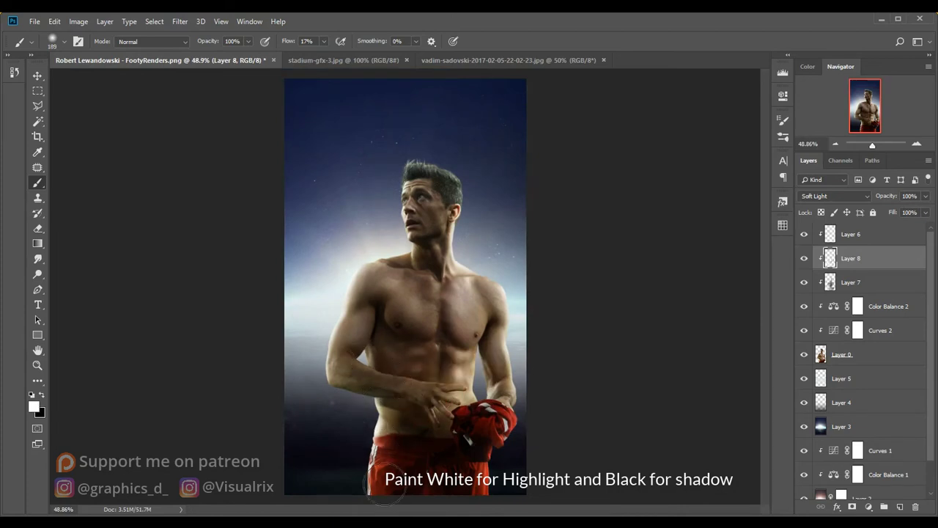
{"action": "left_click_drag", "start_coordinate": [387, 460], "coordinate": [417, 492]}
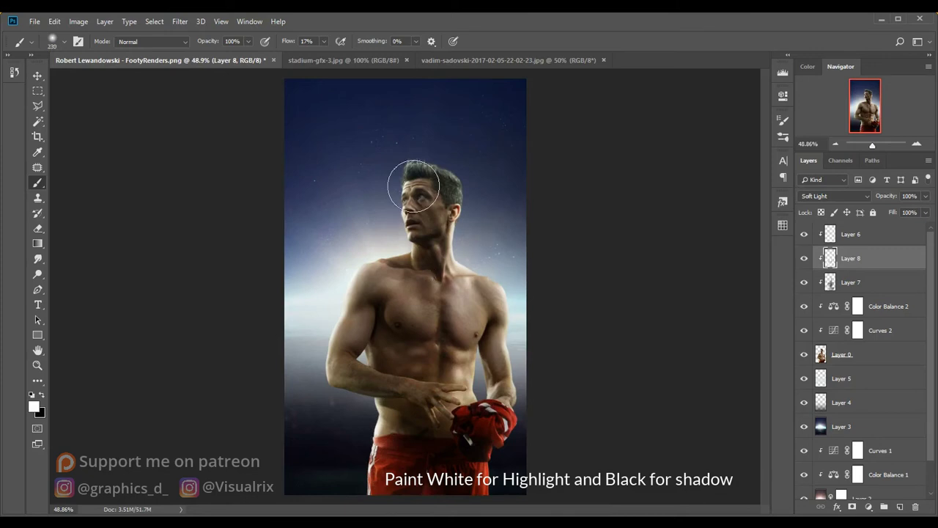
{"action": "scroll", "coordinate": [440, 150], "scroll_direction": "up", "scroll_amount": 5}
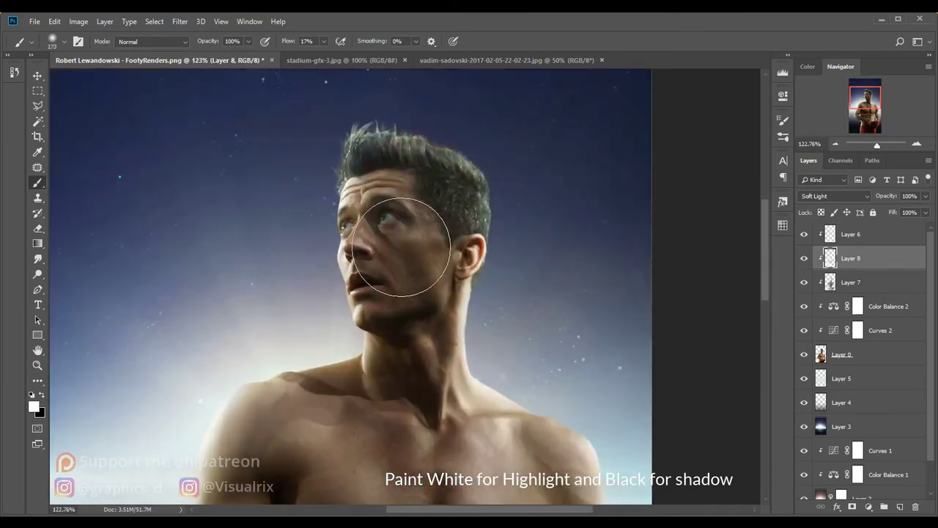
{"action": "scroll", "coordinate": [384, 252], "scroll_direction": "down", "scroll_amount": 2}
{"action": "scroll", "coordinate": [392, 245], "scroll_direction": "down", "scroll_amount": 3}
{"action": "scroll", "coordinate": [397, 241], "scroll_direction": "down", "scroll_amount": 1}
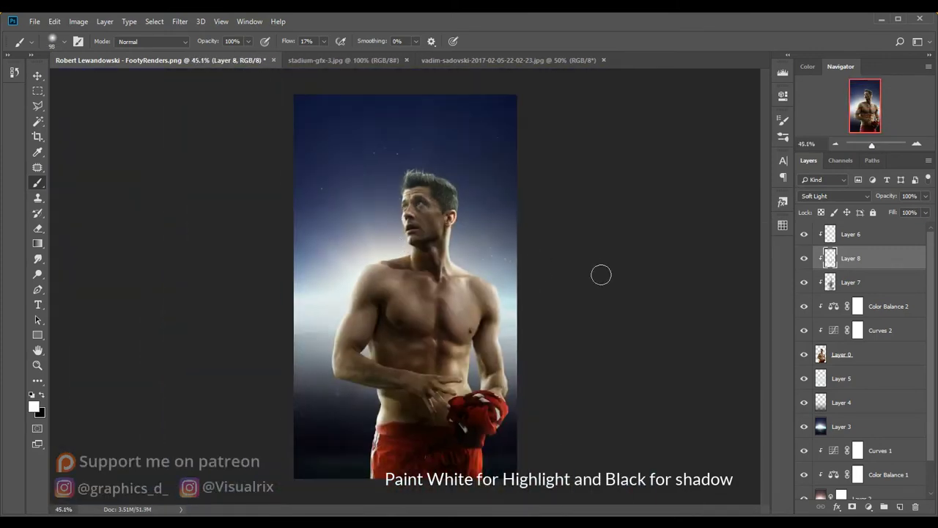
Add a layer mask to Layer 7 and mask its shading off the face
{"action": "left_click", "coordinate": [804, 282]}
{"action": "left_click", "coordinate": [804, 282]}
{"action": "left_click", "coordinate": [880, 285]}
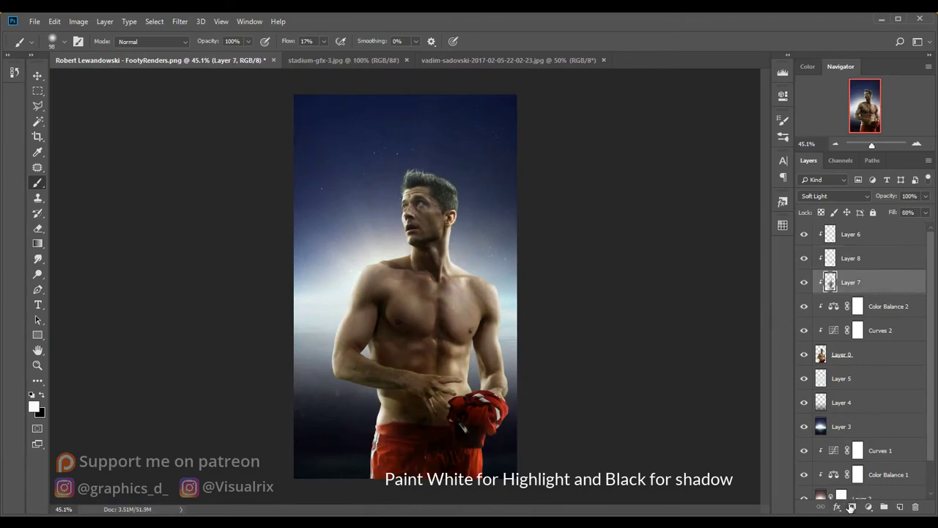
{"action": "left_click", "coordinate": [851, 506]}
{"action": "key", "text": "x"}
{"action": "left_click_drag", "start_coordinate": [430, 214], "coordinate": [425, 220]}
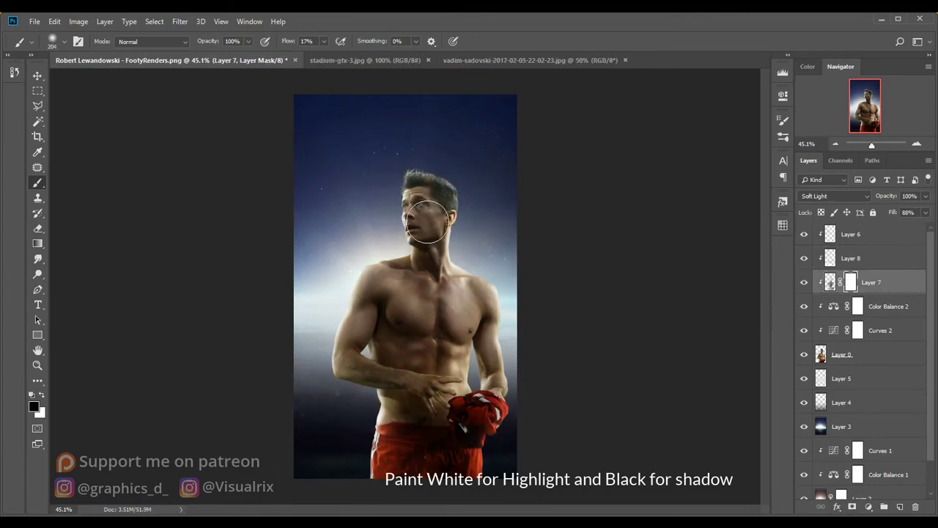
Paint black on the Curves 2 mask to ease the darkening over the face
{"action": "left_click", "coordinate": [804, 331]}
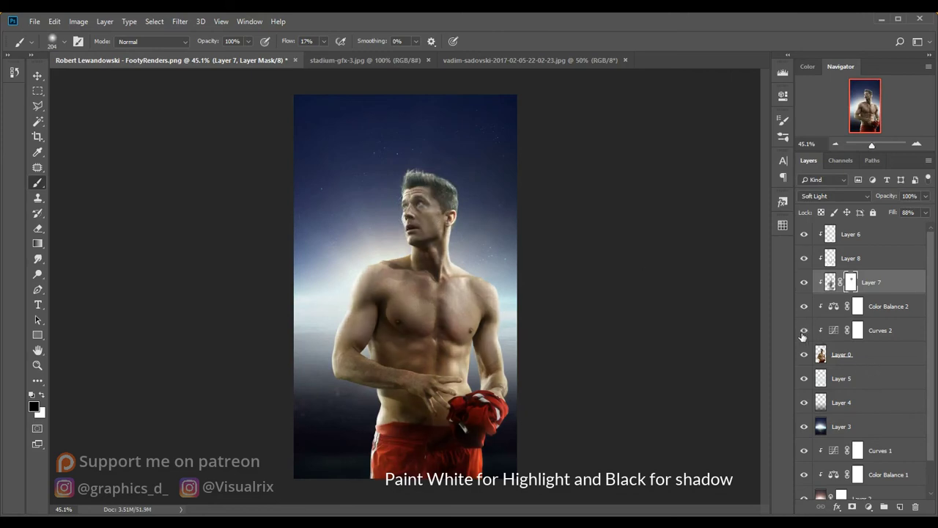
{"action": "left_click", "coordinate": [804, 330]}
{"action": "left_click", "coordinate": [858, 330]}
{"action": "left_click_drag", "start_coordinate": [431, 222], "coordinate": [429, 241]}
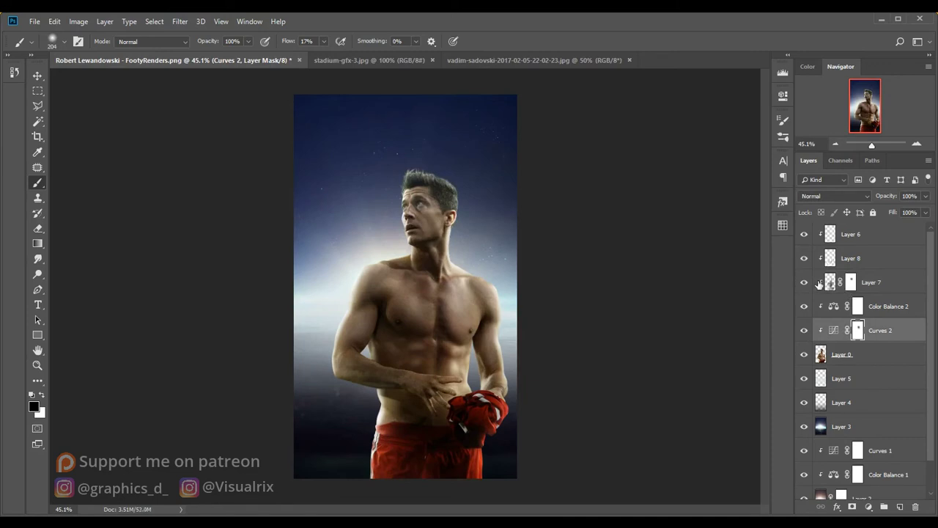
Toggle the visibility of Layers 6 and 8 to compare their effect
{"action": "left_click", "coordinate": [850, 234]}
{"action": "key", "text": "x"}
{"action": "left_click", "coordinate": [804, 234]}
{"action": "left_click", "coordinate": [804, 234]}
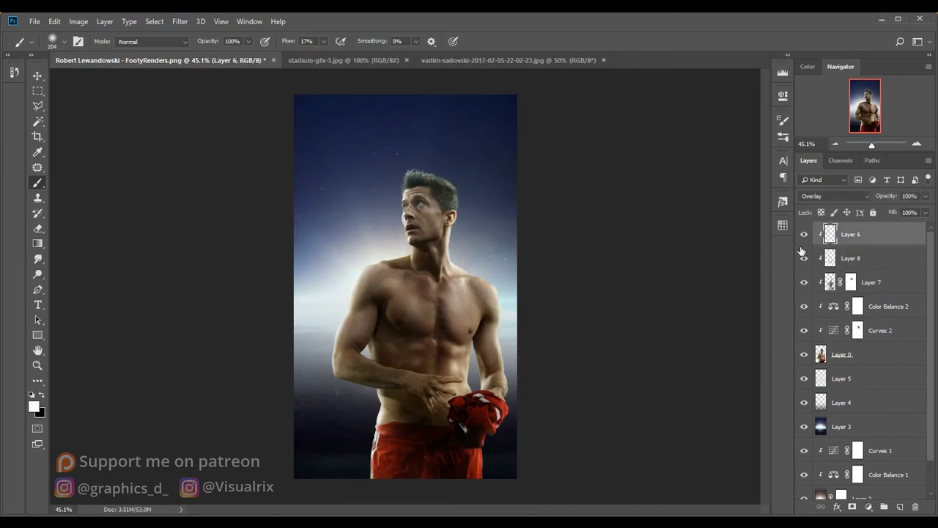
{"action": "left_click", "coordinate": [804, 258]}
{"action": "left_click", "coordinate": [804, 258]}
{"action": "left_click", "coordinate": [804, 282]}
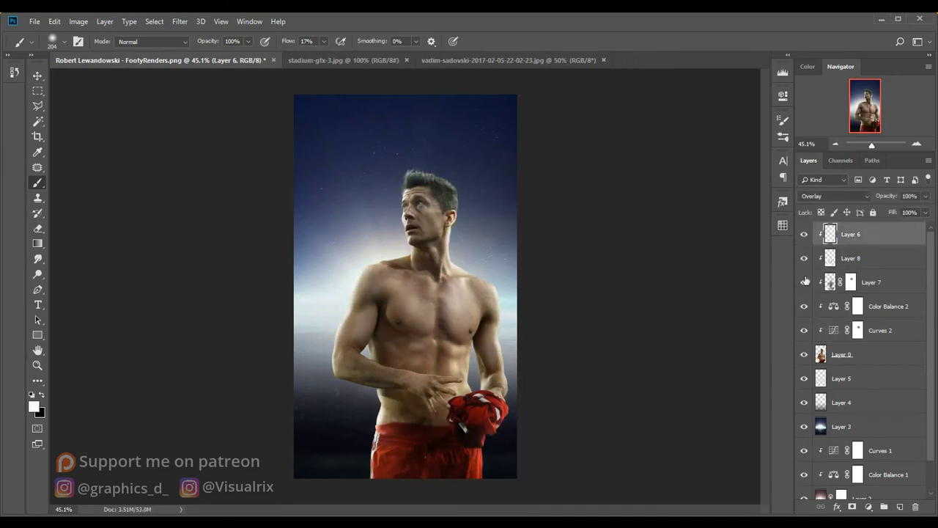
{"action": "left_click", "coordinate": [804, 282]}
Lower Layer 8's fill to 82%
{"action": "left_click", "coordinate": [861, 258]}
{"action": "left_click_drag", "start_coordinate": [892, 213], "coordinate": [882, 221]}
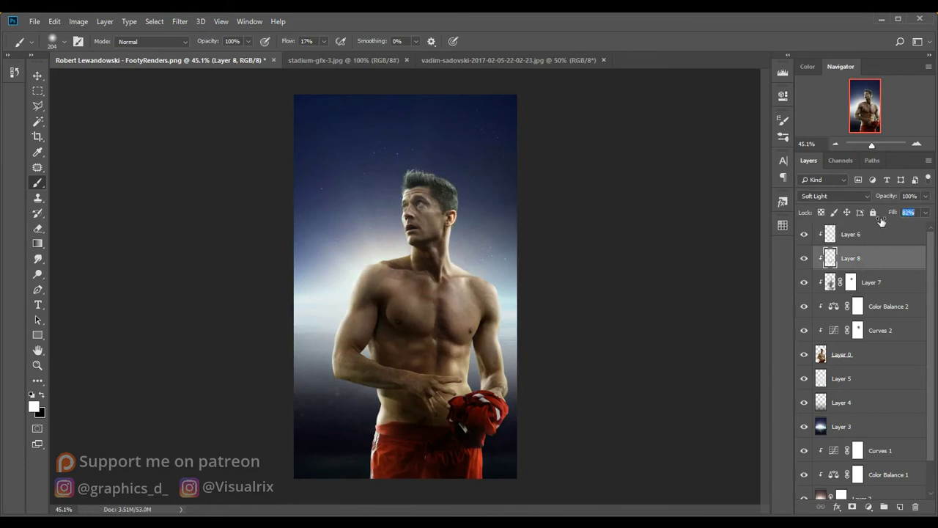
{"action": "left_click", "coordinate": [879, 234]}
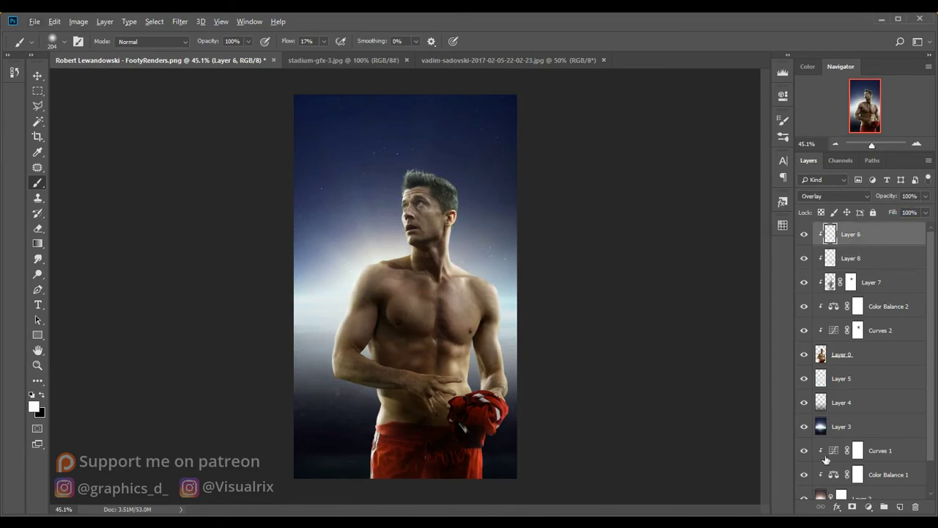
{"action": "left_click", "coordinate": [869, 507]}
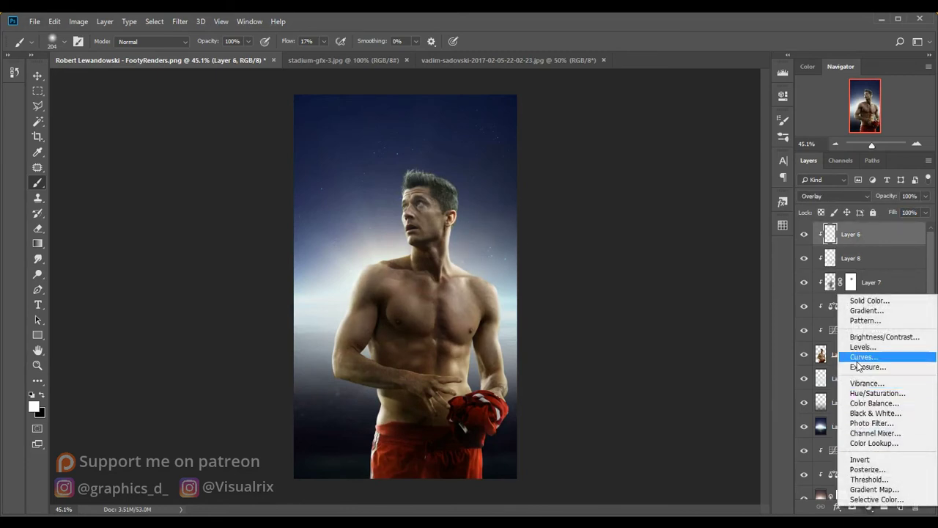
Add a Curves 3 layer raising the Red channel for a warmer purple tint, then close the sunrise photo
{"action": "left_click", "coordinate": [749, 320]}
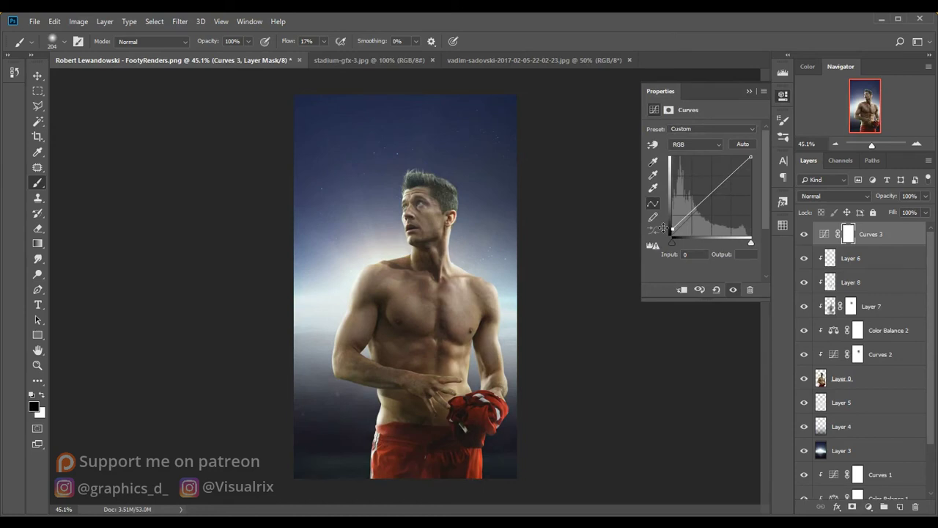
{"action": "left_click", "coordinate": [685, 145]}
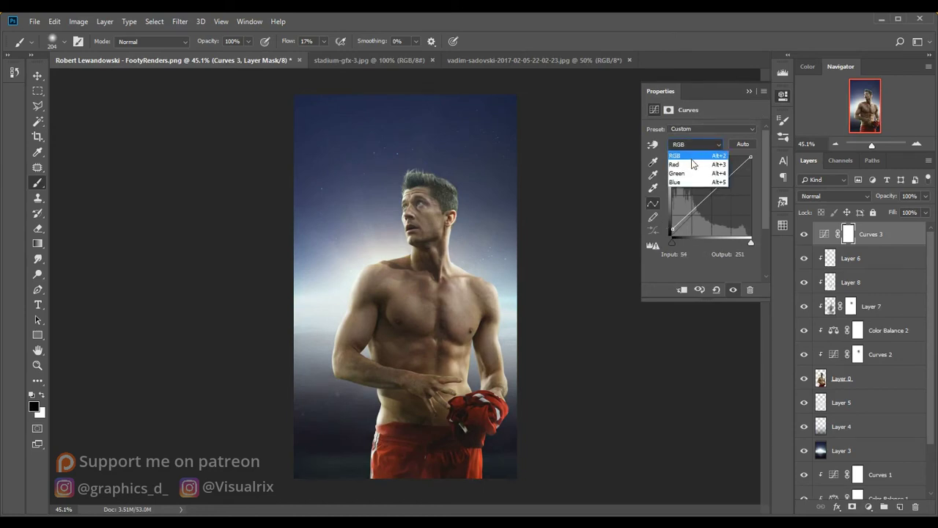
{"action": "left_click", "coordinate": [685, 155]}
{"action": "left_click_drag", "start_coordinate": [685, 218], "coordinate": [695, 207]}
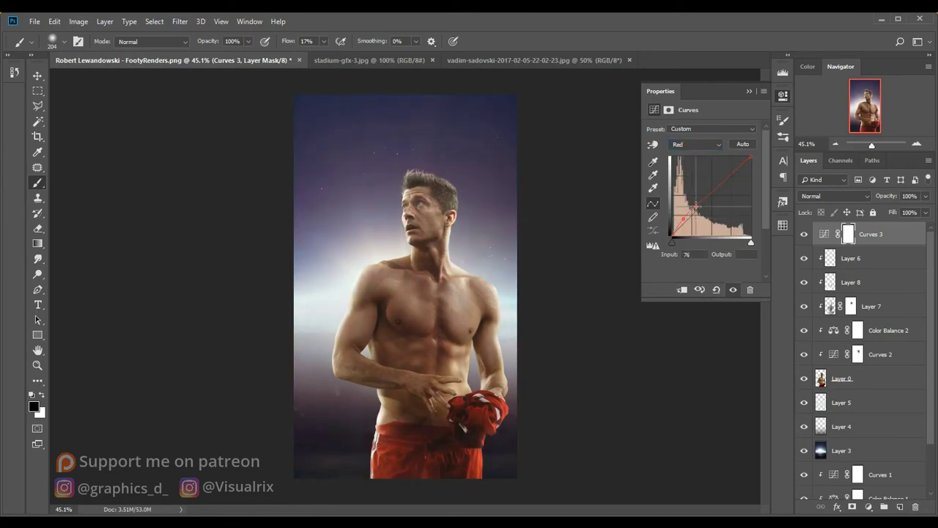
{"action": "left_click", "coordinate": [723, 178]}
{"action": "left_click", "coordinate": [743, 168]}
{"action": "left_click", "coordinate": [747, 92]}
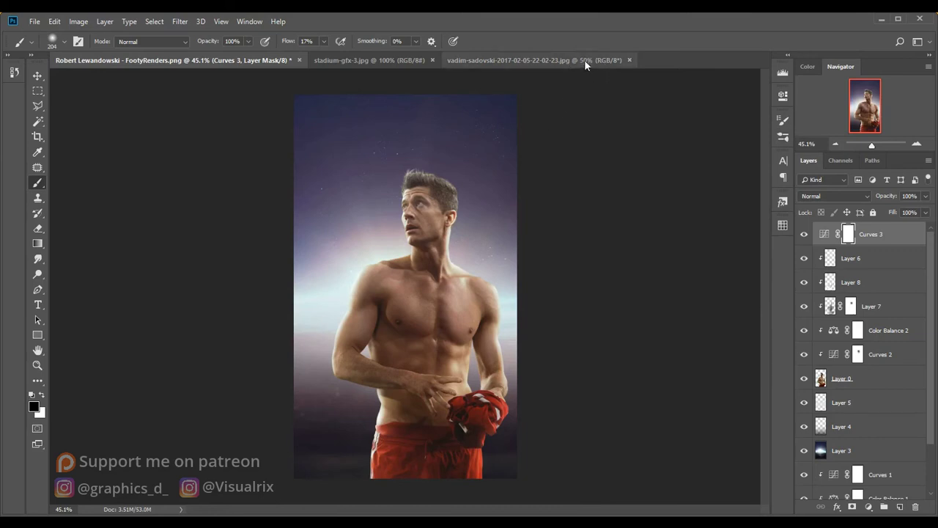
{"action": "left_click", "coordinate": [629, 61]}
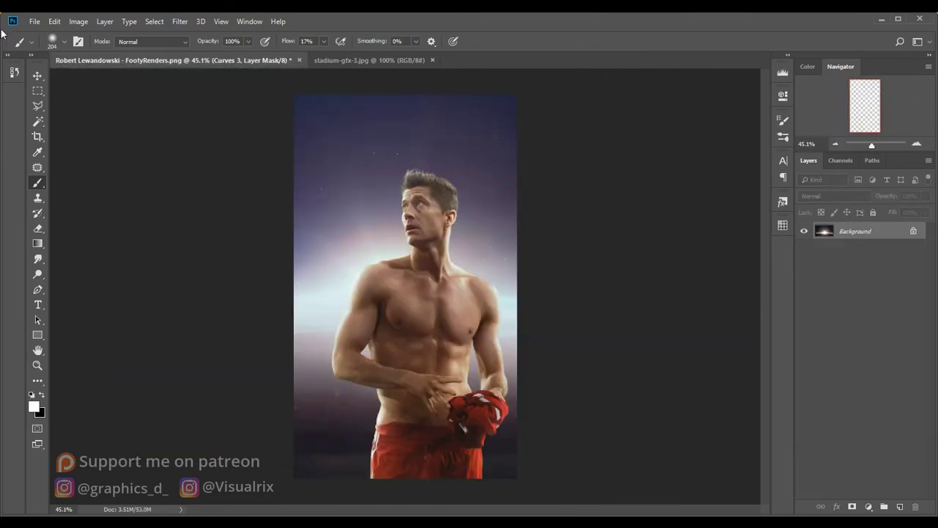
Open the FC Bayern crest and raise its Hue/Saturation Lightness to turn it white
{"action": "left_click", "coordinate": [34, 22]}
{"action": "key", "text": "Escape"}
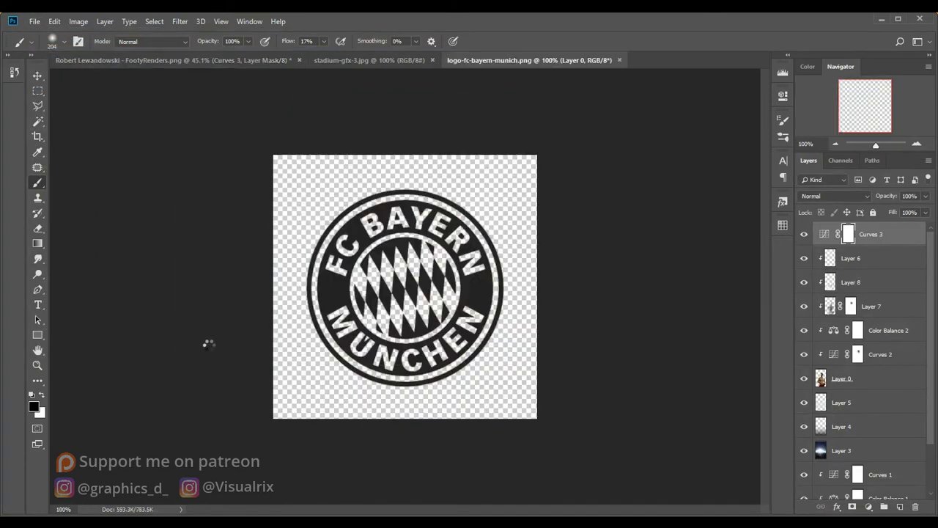
{"action": "key", "text": "x"}
{"action": "key", "text": "v"}
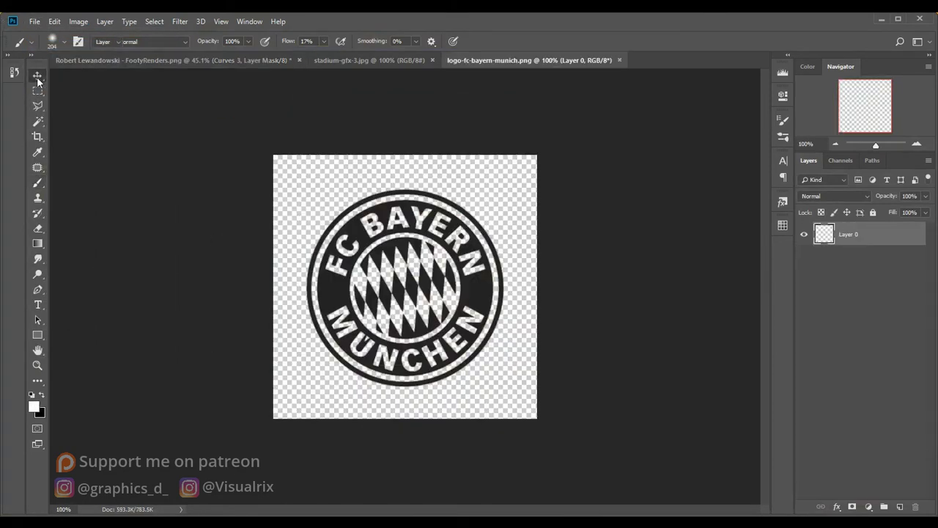
{"action": "key", "text": "i"}
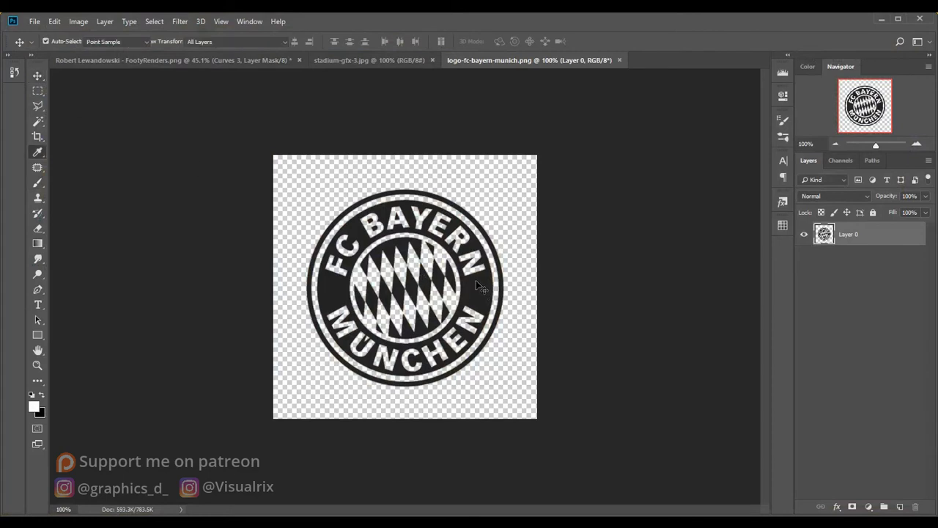
{"action": "key", "text": "ctrl+u"}
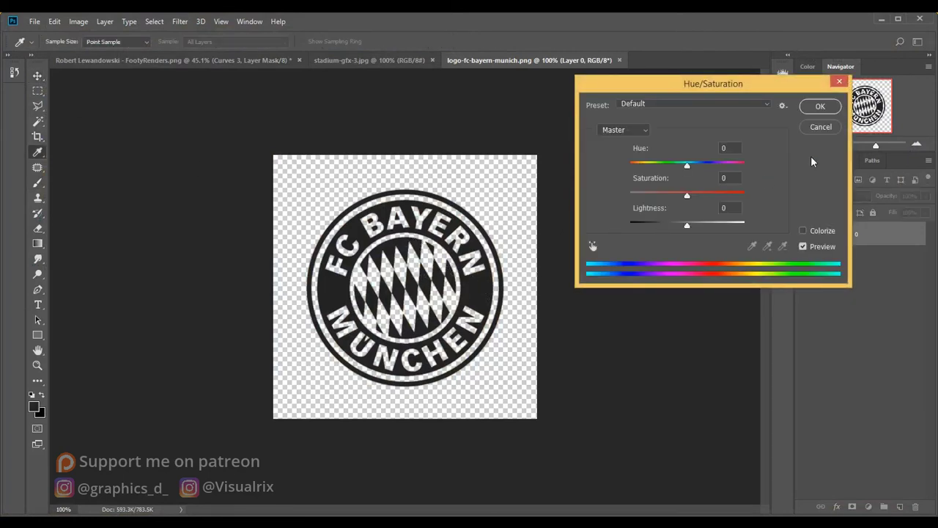
{"action": "left_click", "coordinate": [828, 130]}
Move the white crest into the Lewandowski document as Layer 9
{"action": "key", "text": "v"}
{"action": "key", "text": "ctrl+i"}
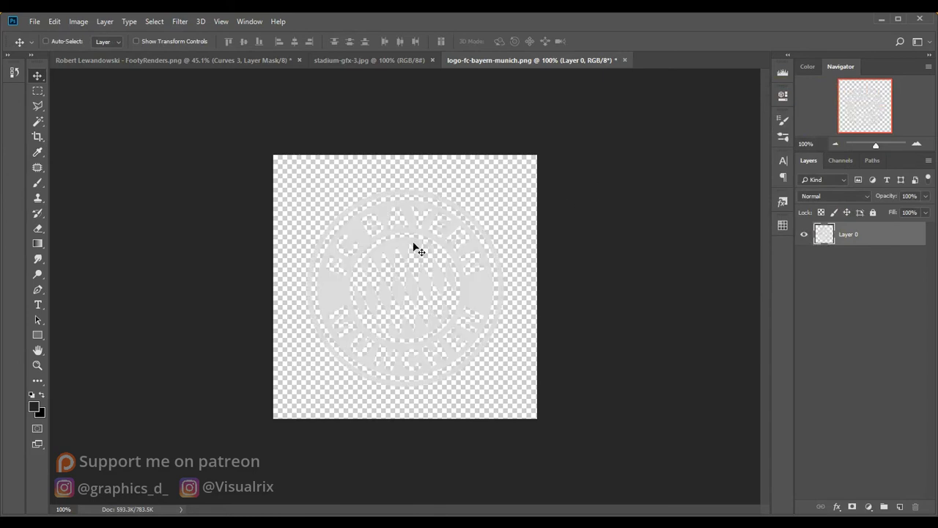
{"action": "mouse_move", "coordinate": [414, 247]}
{"action": "left_mouse_down"}
{"action": "mouse_move", "coordinate": [299, 180]}
{"action": "mouse_move", "coordinate": [403, 187]}
{"action": "left_mouse_up"}
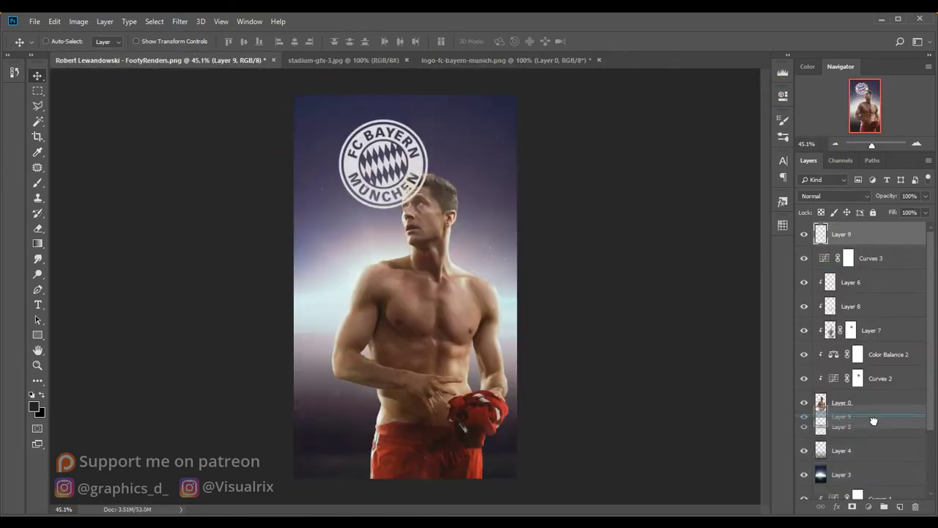
Place the crest layer below Layer 0 and enlarge it
{"action": "left_click_drag", "start_coordinate": [876, 247], "coordinate": [872, 414]}
{"action": "left_click_drag", "start_coordinate": [469, 252], "coordinate": [469, 308]}
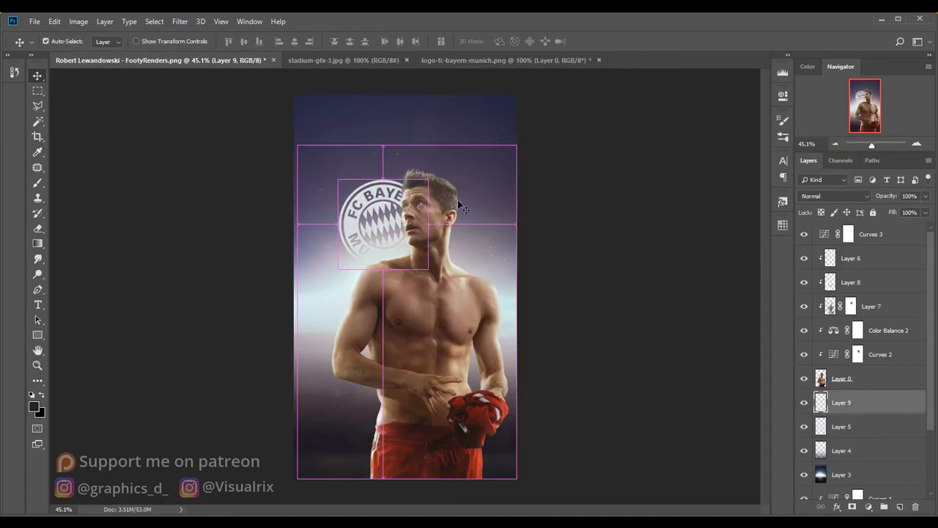
{"action": "key", "text": "ctrl+t"}
{"action": "left_click_drag", "start_coordinate": [428, 179], "coordinate": [516, 131]}
{"action": "left_click_drag", "start_coordinate": [480, 213], "coordinate": [467, 188]}
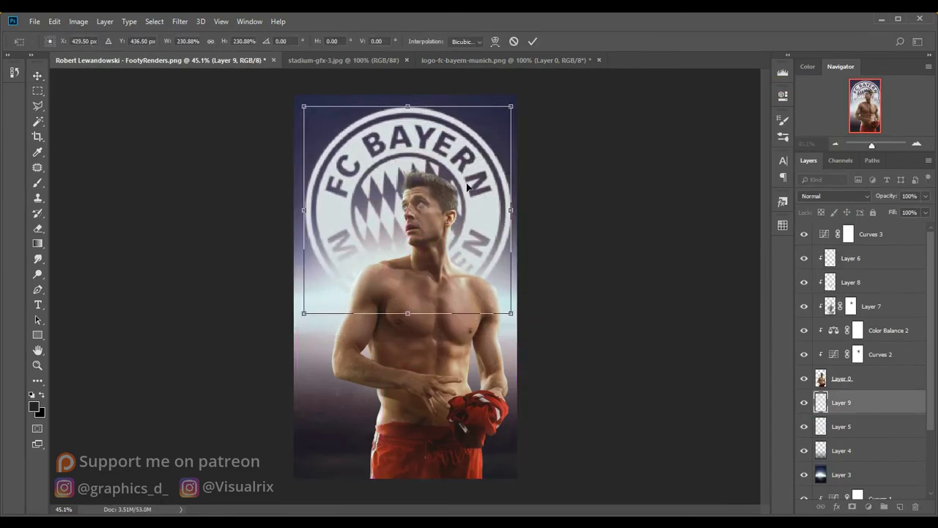
{"action": "key", "text": "Return"}
Set the crest to Overlay and rescale it to about 77% behind the player's head
{"action": "left_click", "coordinate": [830, 201]}
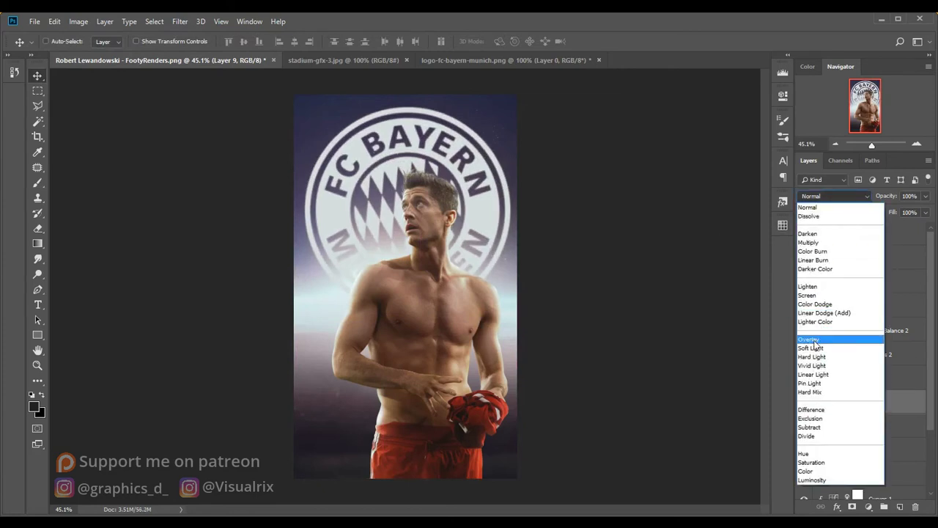
{"action": "left_click", "coordinate": [829, 337]}
{"action": "key", "text": "ctrl"}
{"action": "key", "text": "ctrl+t"}
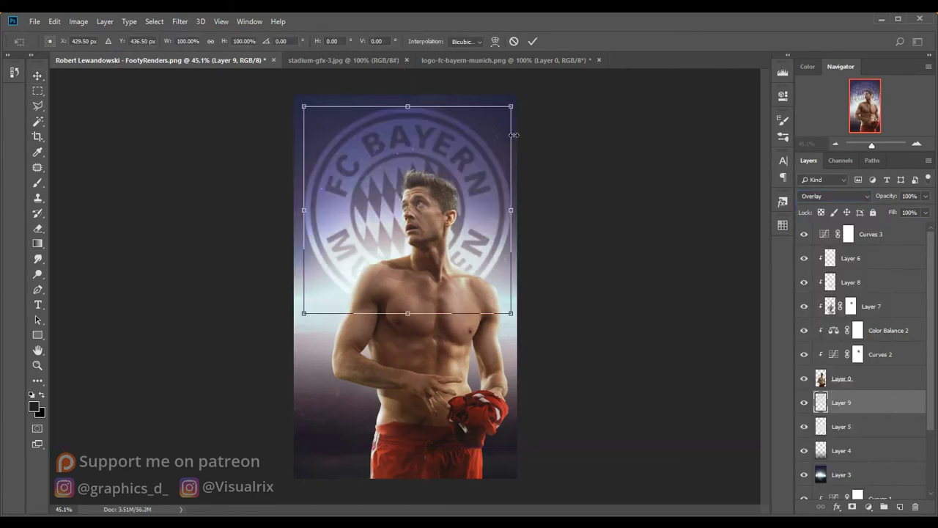
{"action": "left_click_drag", "start_coordinate": [513, 107], "coordinate": [496, 129]}
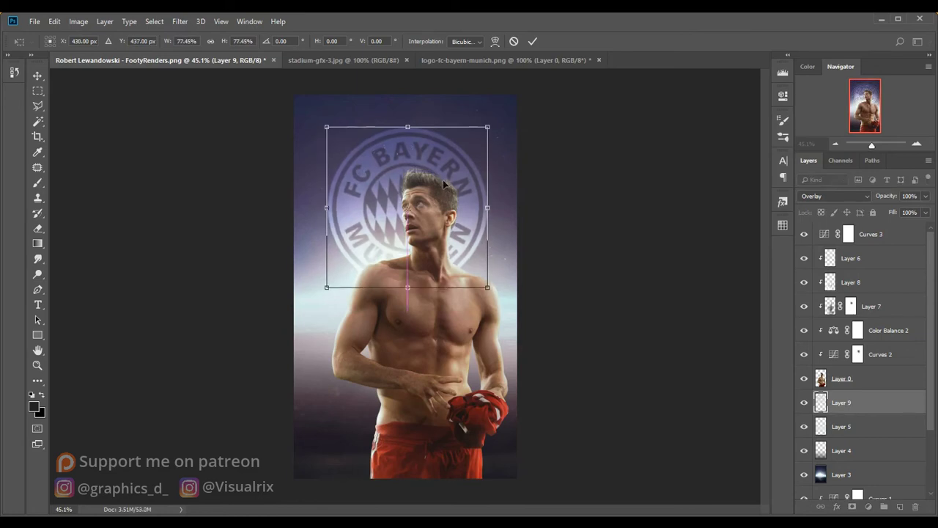
{"action": "left_click_drag", "start_coordinate": [447, 192], "coordinate": [453, 173]}
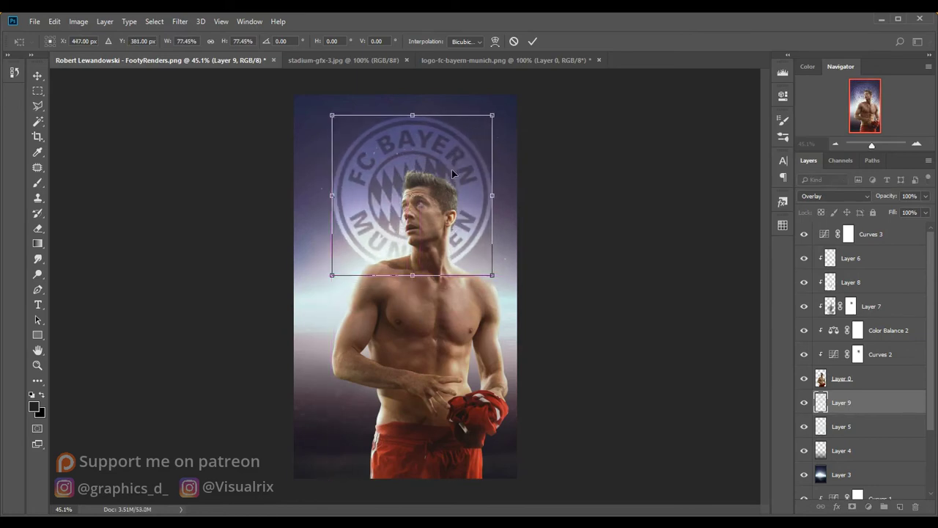
{"action": "key", "text": "Return"}
Centre the crest horizontally on the canvas and lower its fill to 66%
{"action": "key", "text": "ctrl+a"}
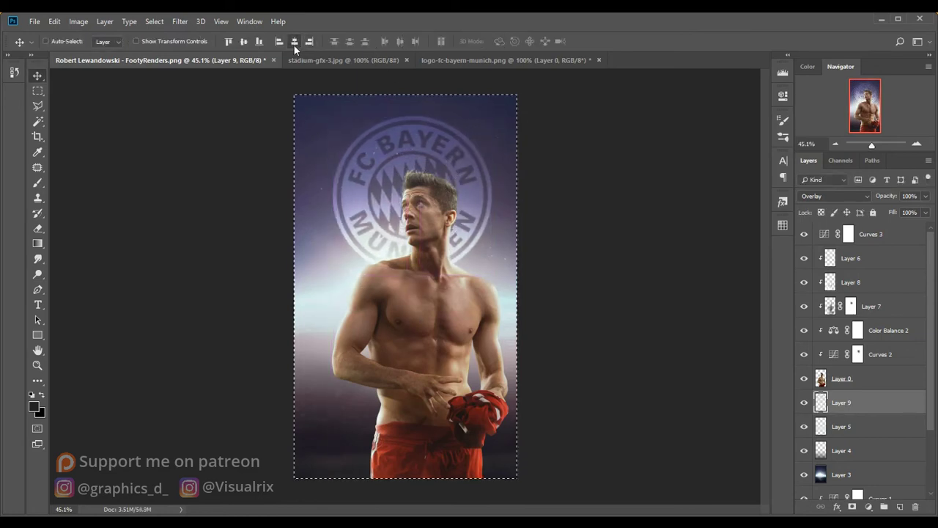
{"action": "left_click", "coordinate": [293, 45]}
{"action": "left_click_drag", "start_coordinate": [890, 212], "coordinate": [875, 218]}
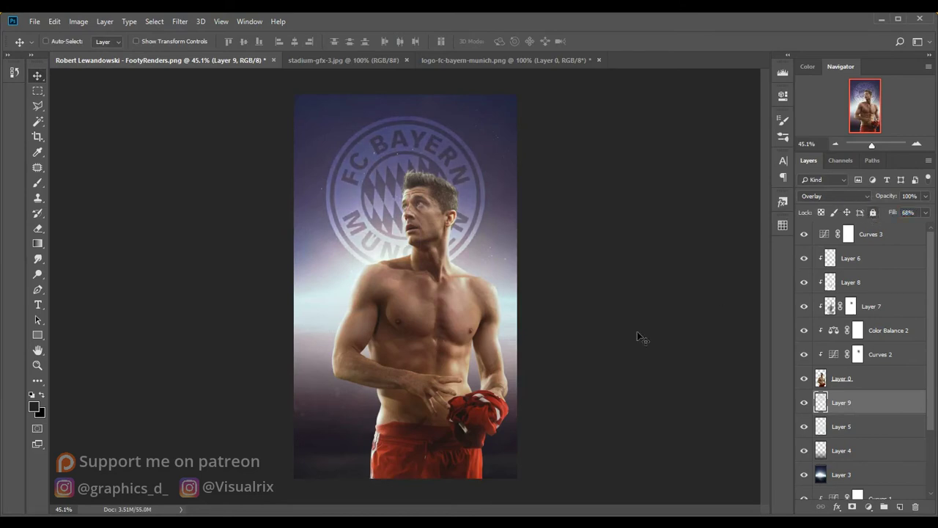
{"action": "left_click", "coordinate": [803, 295]}
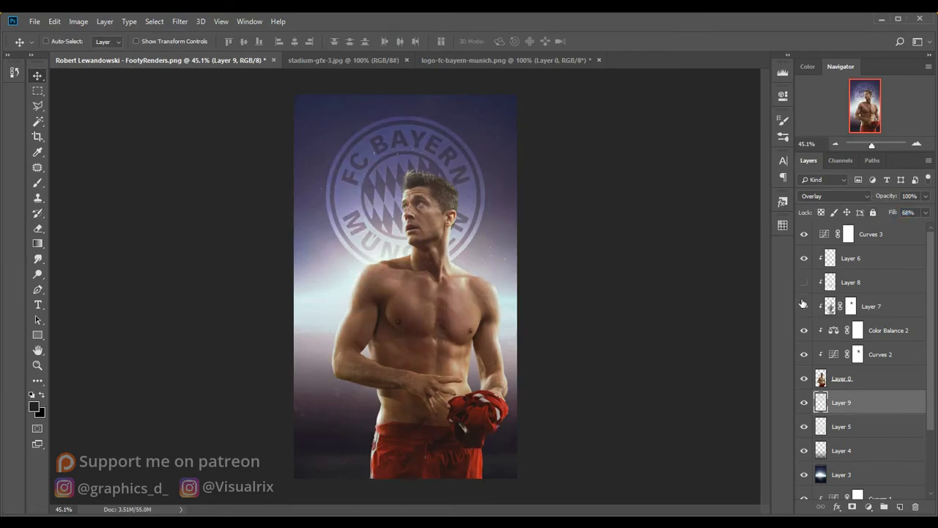
{"action": "left_click", "coordinate": [804, 293]}
{"action": "left_click", "coordinate": [809, 310]}
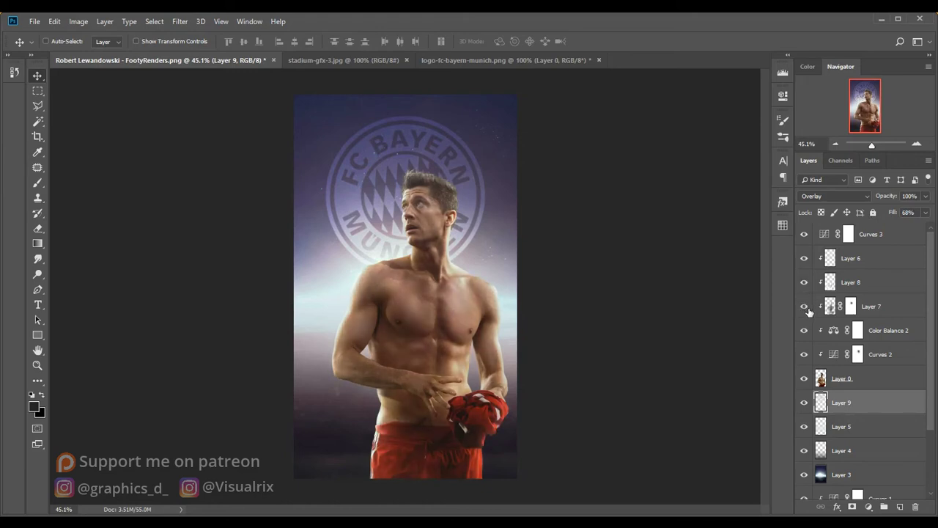
{"action": "left_click", "coordinate": [888, 234]}
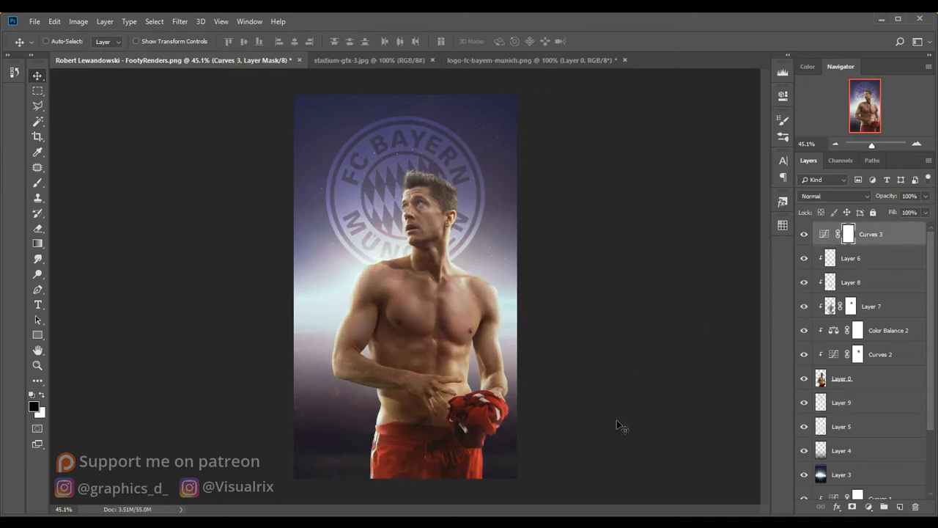
Add new Layer 10 and draw a dark gradient fading up from the bottom
{"action": "left_click", "coordinate": [899, 508]}
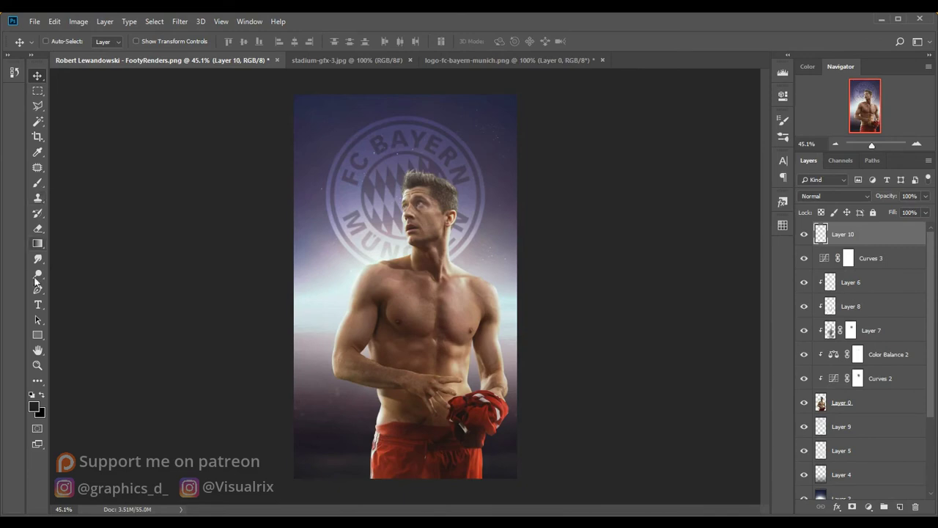
{"action": "left_click", "coordinate": [38, 243]}
{"action": "left_click_drag", "start_coordinate": [419, 496], "coordinate": [414, 348]}
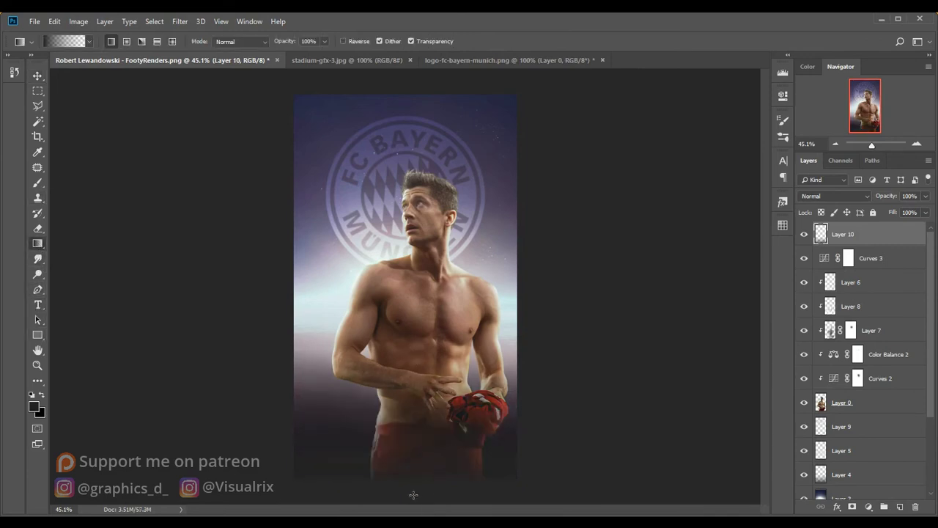
{"action": "left_click_drag", "start_coordinate": [411, 399], "coordinate": [414, 342]}
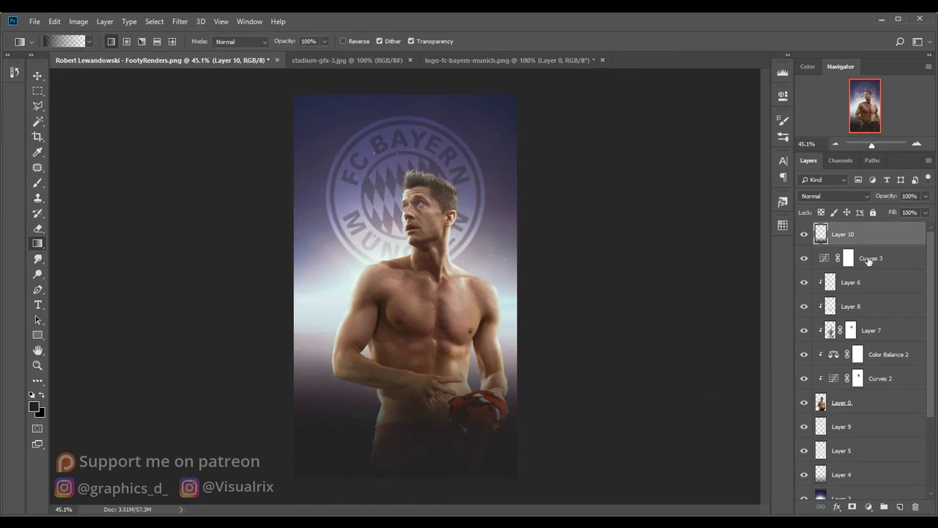
{"action": "left_click_drag", "start_coordinate": [892, 212], "coordinate": [877, 221]}
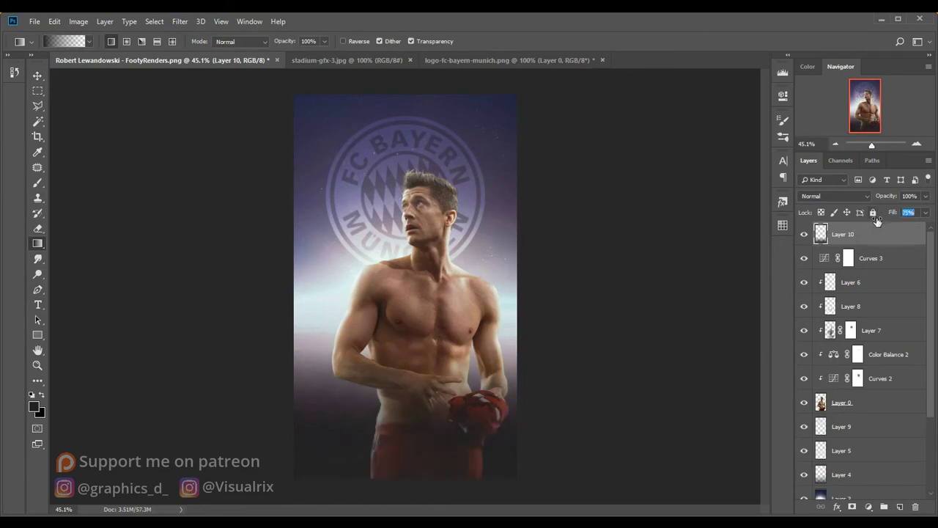
{"action": "left_click_drag", "start_coordinate": [877, 221], "coordinate": [895, 218]}
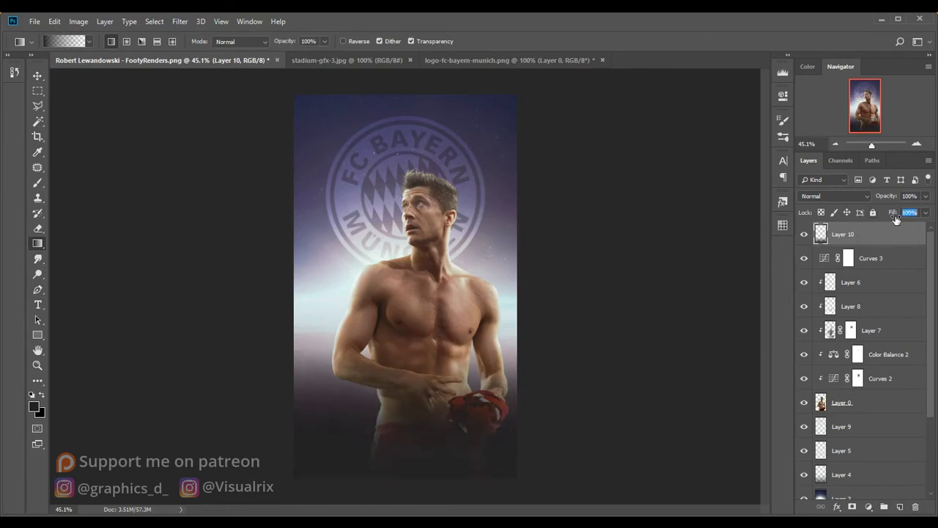
{"action": "left_click", "coordinate": [877, 233]}
Shift the gradient down and transform it to 56.98% height to darken the canvas bottom
{"action": "left_click", "coordinate": [37, 74]}
{"action": "left_click_drag", "start_coordinate": [417, 242], "coordinate": [415, 283]}
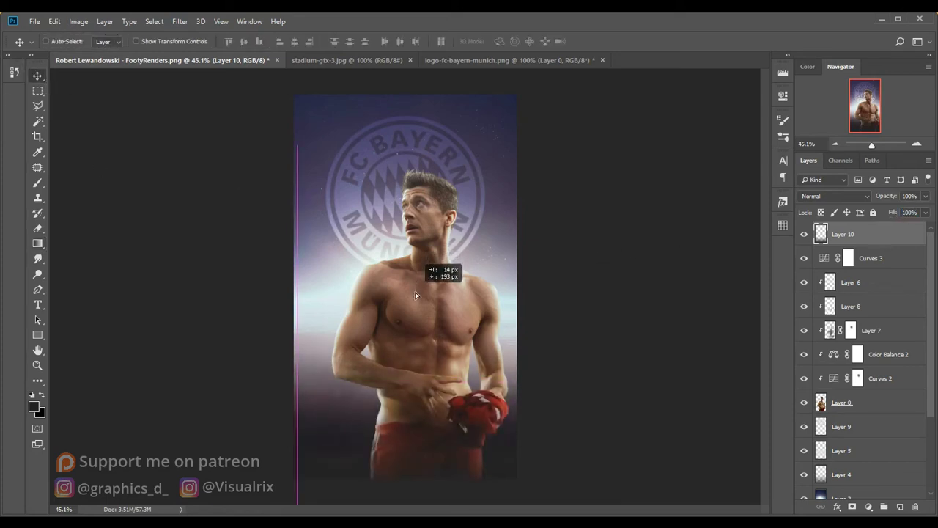
{"action": "scroll", "coordinate": [415, 283], "scroll_direction": "down", "scroll_amount": 1}
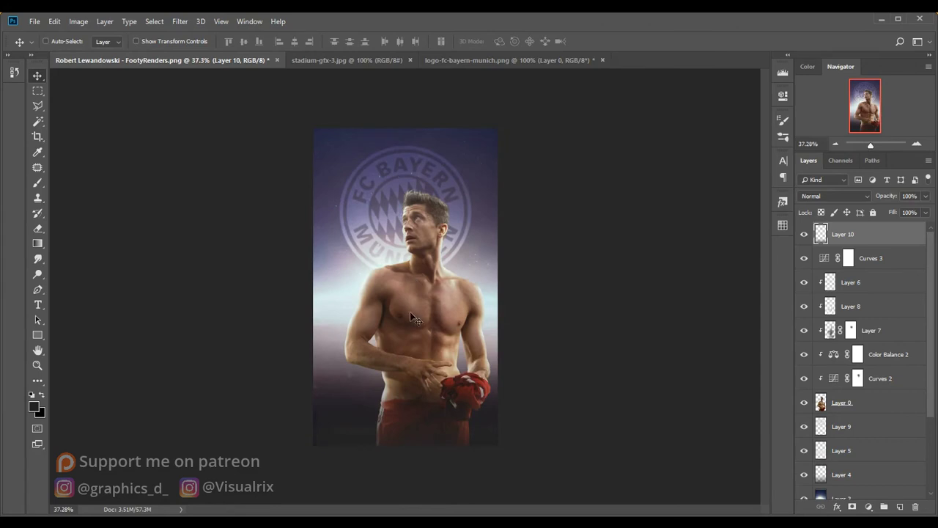
{"action": "left_click_drag", "start_coordinate": [409, 312], "coordinate": [407, 381]}
{"action": "key", "text": "ctrl+t"}
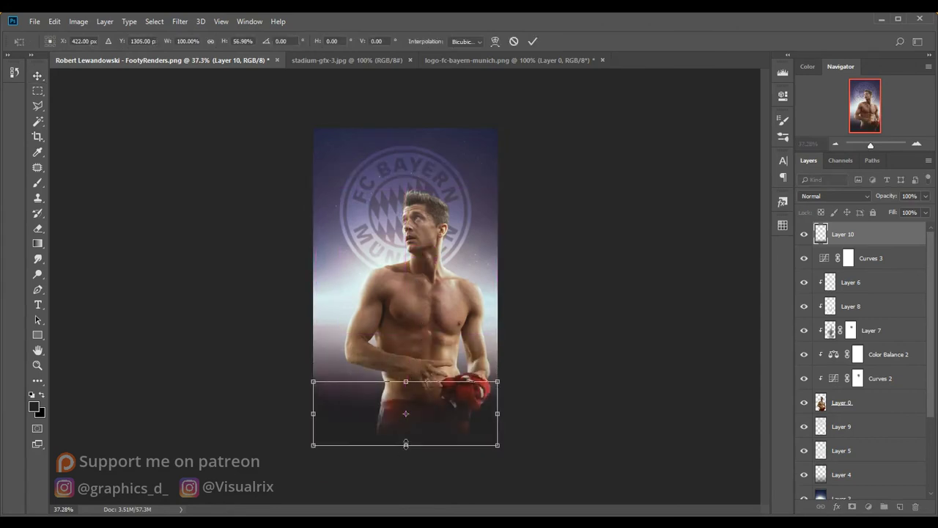
{"action": "left_click_drag", "start_coordinate": [405, 444], "coordinate": [406, 455]}
{"action": "key", "text": "Return"}
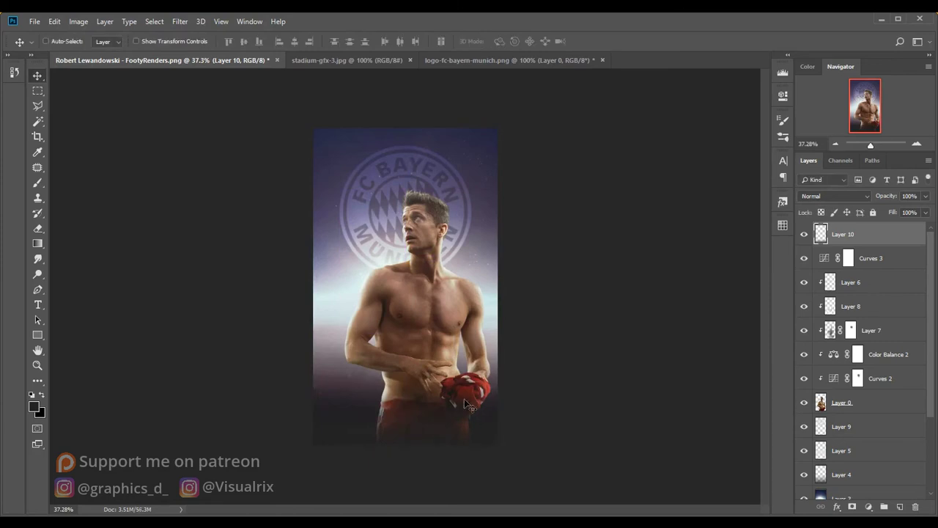
{"action": "scroll", "coordinate": [469, 402], "scroll_direction": "up", "scroll_amount": 1}
{"action": "scroll", "coordinate": [488, 343], "scroll_direction": "up", "scroll_amount": 1}
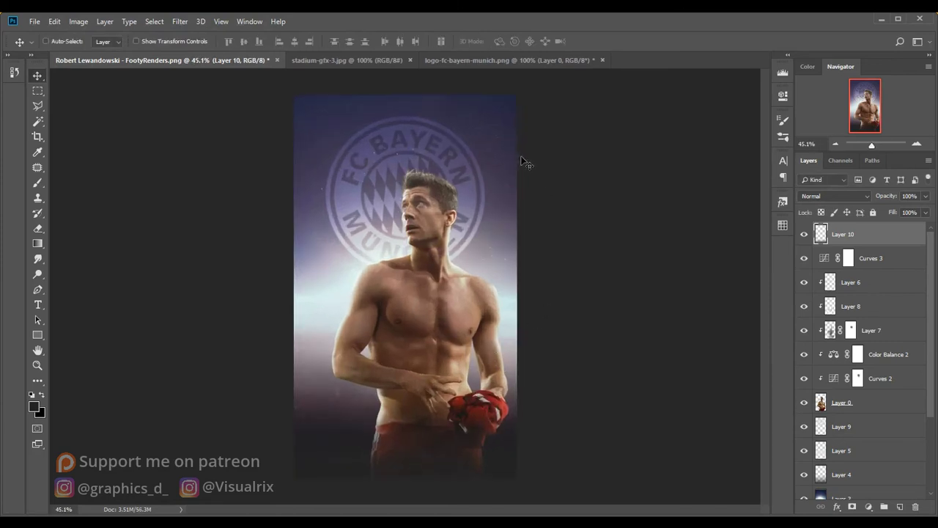
Close the crest document unsaved and bring the dust texture in as Screen-blended Layer 11
{"action": "left_click", "coordinate": [602, 60]}
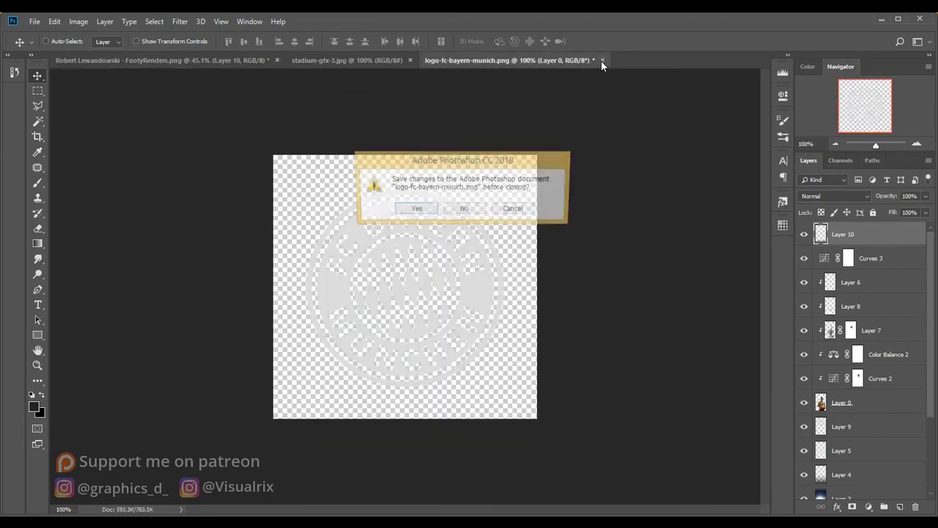
{"action": "left_click", "coordinate": [464, 209]}
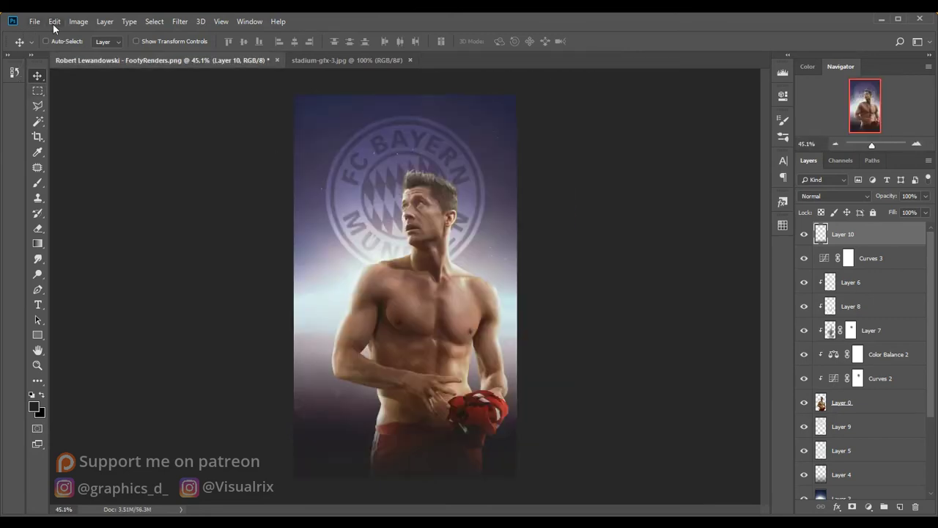
{"action": "left_click", "coordinate": [35, 22]}
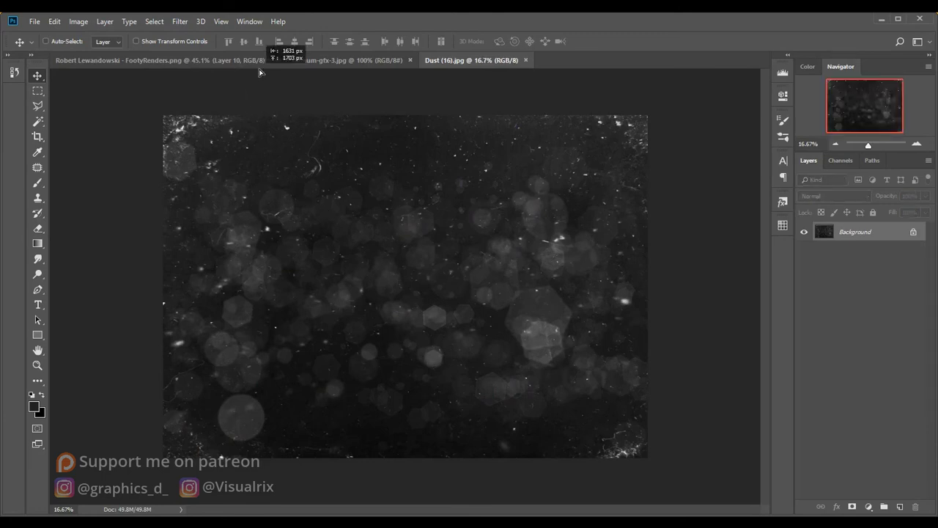
{"action": "left_click_drag", "start_coordinate": [260, 71], "coordinate": [414, 203]}
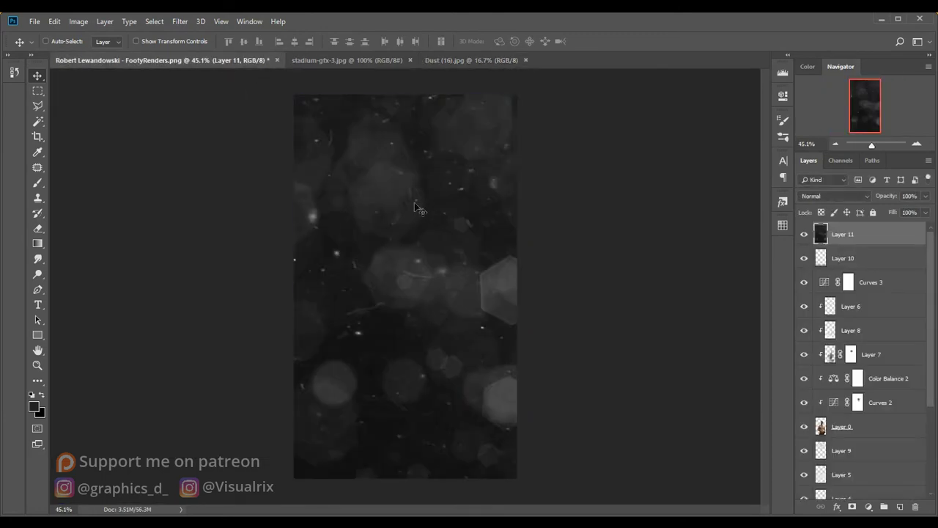
{"action": "left_click", "coordinate": [812, 196]}
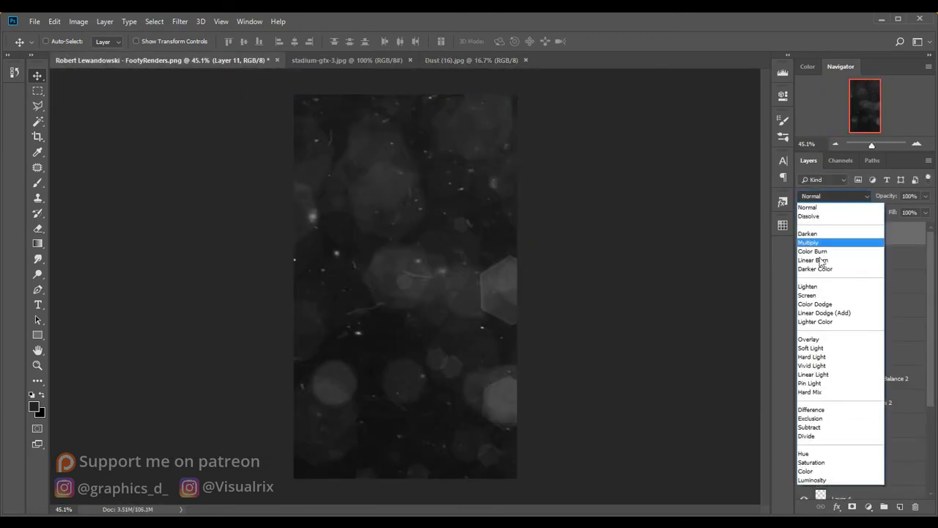
{"action": "left_click", "coordinate": [821, 295]}
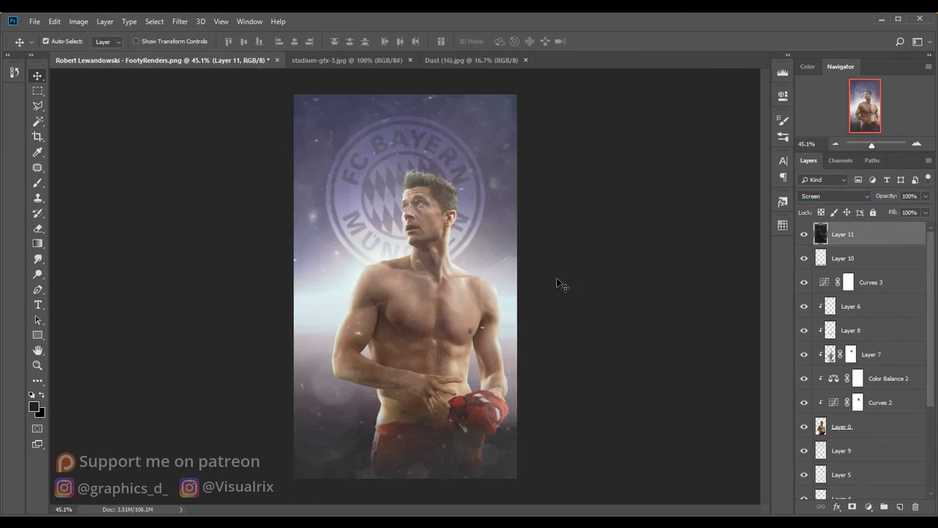
Scale the dust Layer 11 to about 53% and tilt it about 3.8°
{"action": "key", "text": "ctrl+t"}
{"action": "key", "text": "ctrl+0"}
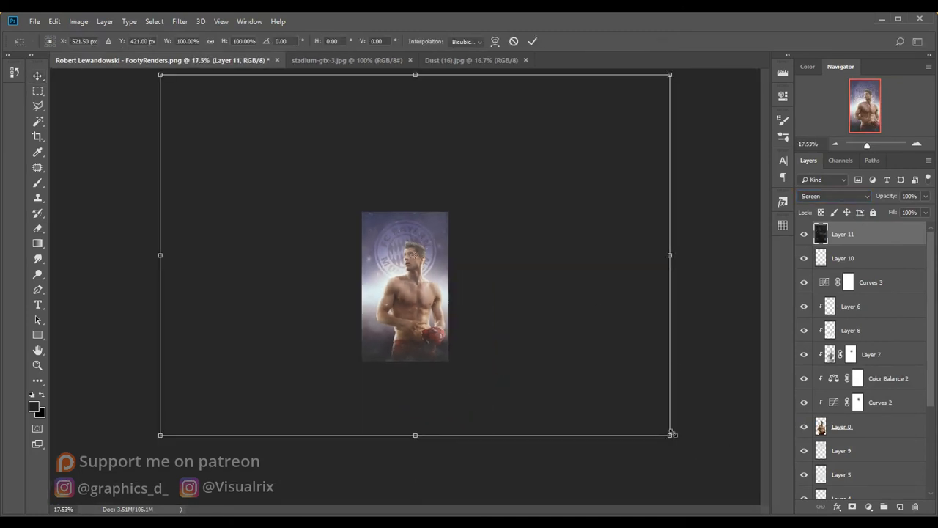
{"action": "left_click_drag", "start_coordinate": [671, 434], "coordinate": [541, 343]}
{"action": "left_click_drag", "start_coordinate": [498, 266], "coordinate": [498, 286]}
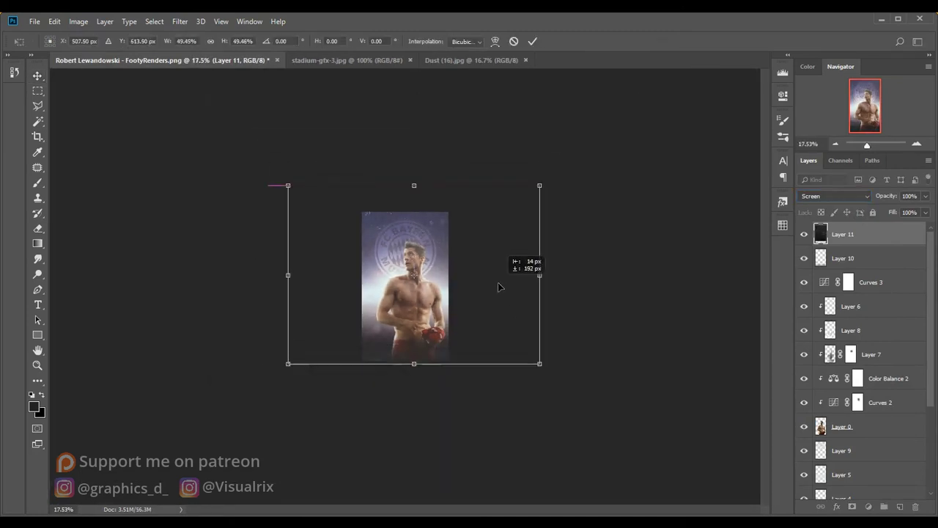
{"action": "left_click_drag", "start_coordinate": [557, 292], "coordinate": [628, 377]}
{"action": "key", "text": "ctrl+plus"}
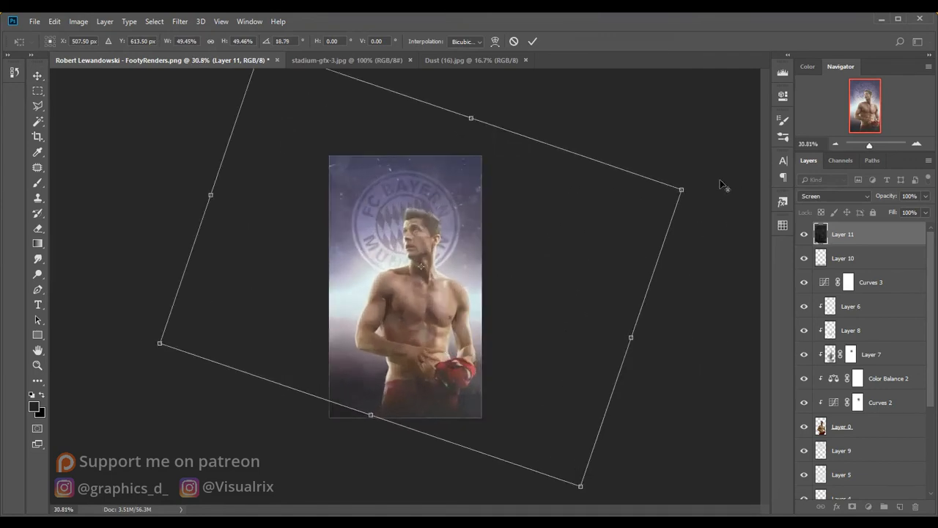
{"action": "mouse_move", "coordinate": [682, 189]}
{"action": "left_mouse_down"}
{"action": "mouse_move", "coordinate": [692, 181]}
{"action": "mouse_move", "coordinate": [743, 247]}
{"action": "mouse_move", "coordinate": [741, 239]}
{"action": "left_mouse_up"}
{"action": "key", "text": "ctrl+plus"}
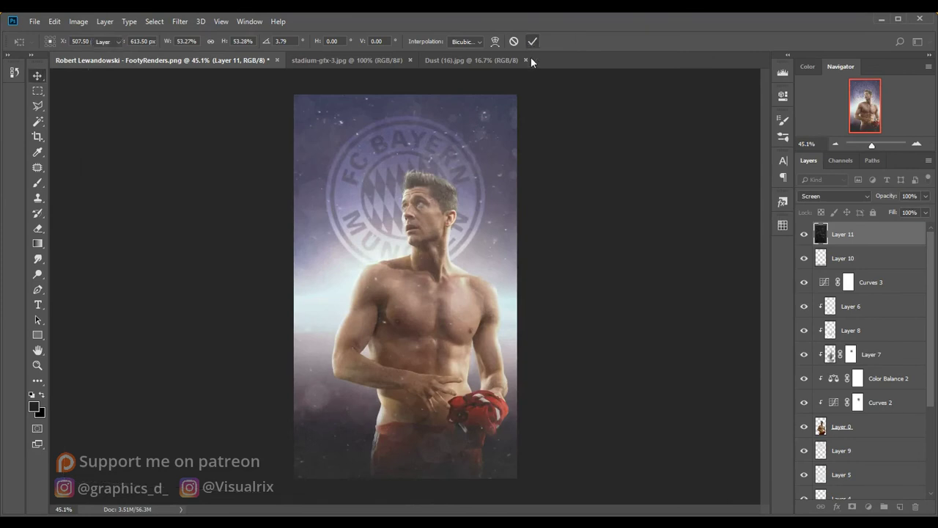
{"action": "key", "text": "Return"}
Add Curves 4 clipped to Layer 11 darkening its midtones, then stamp visible into Layer 12
{"action": "left_click", "coordinate": [868, 507]}
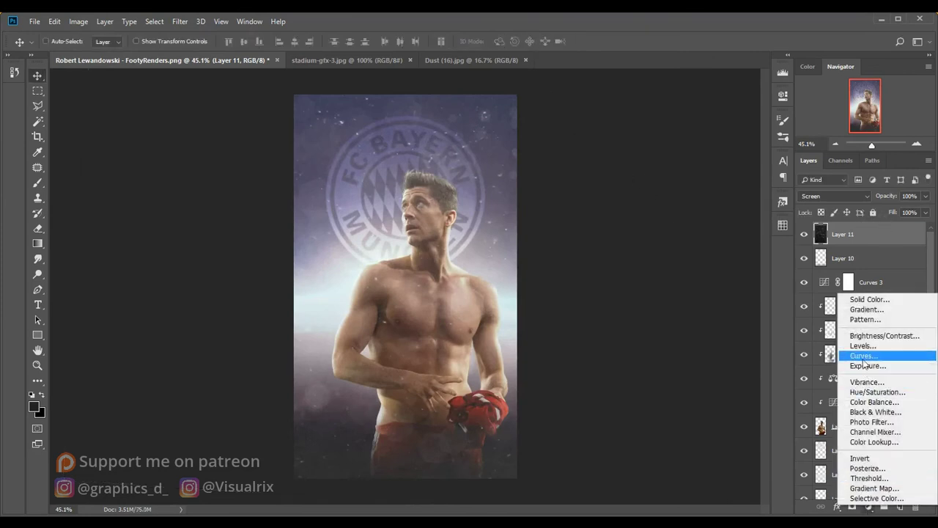
{"action": "left_click", "coordinate": [867, 357]}
{"action": "left_click", "coordinate": [682, 289]}
{"action": "left_click_drag", "start_coordinate": [716, 191], "coordinate": [715, 201]}
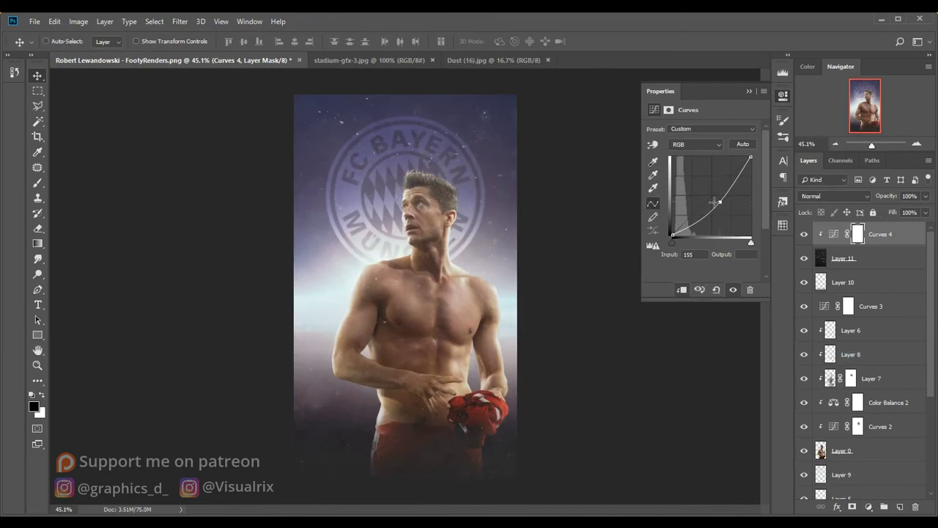
{"action": "left_click", "coordinate": [745, 93]}
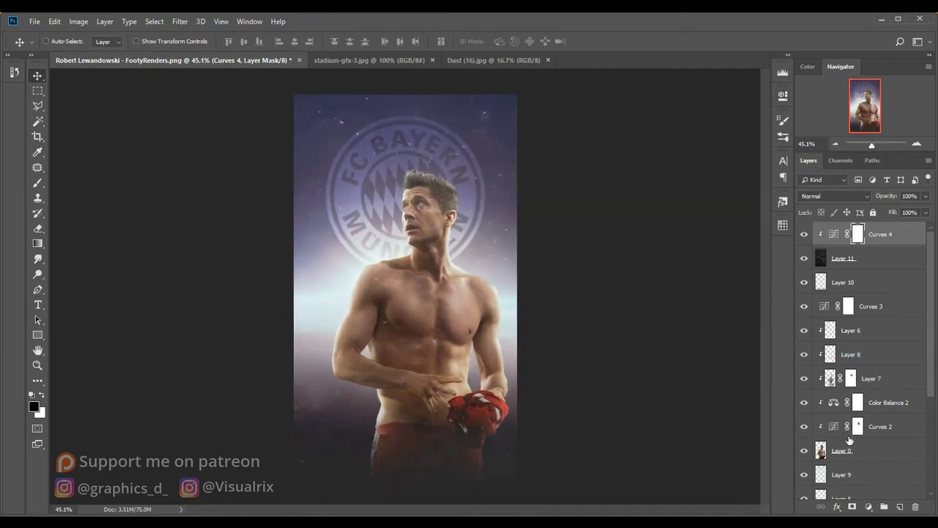
{"action": "key", "text": "ctrl+shift+alt+e"}
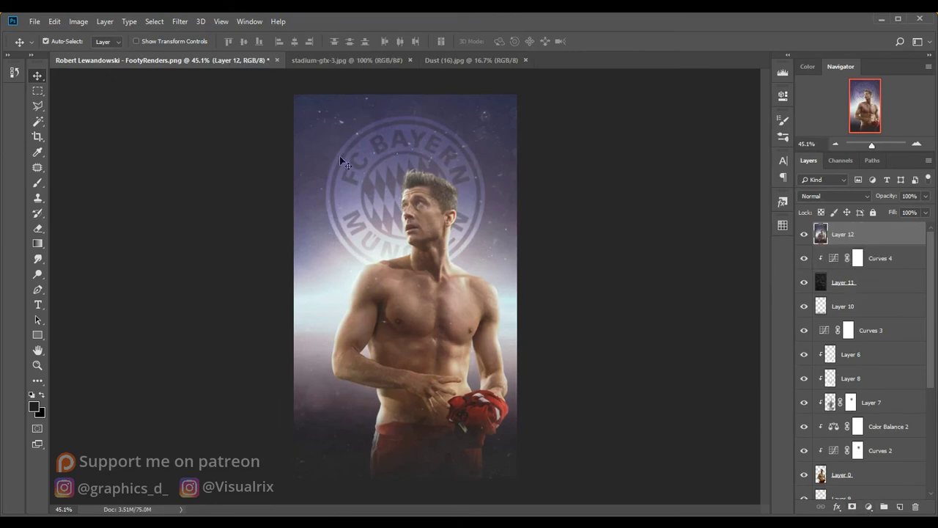
Apply Camera Raw to Layer 12 with Temperature +8, Tint +14, Highlights -24, Shadows +6, Clarity +95, Vibrance -17
{"action": "left_click", "coordinate": [178, 21]}
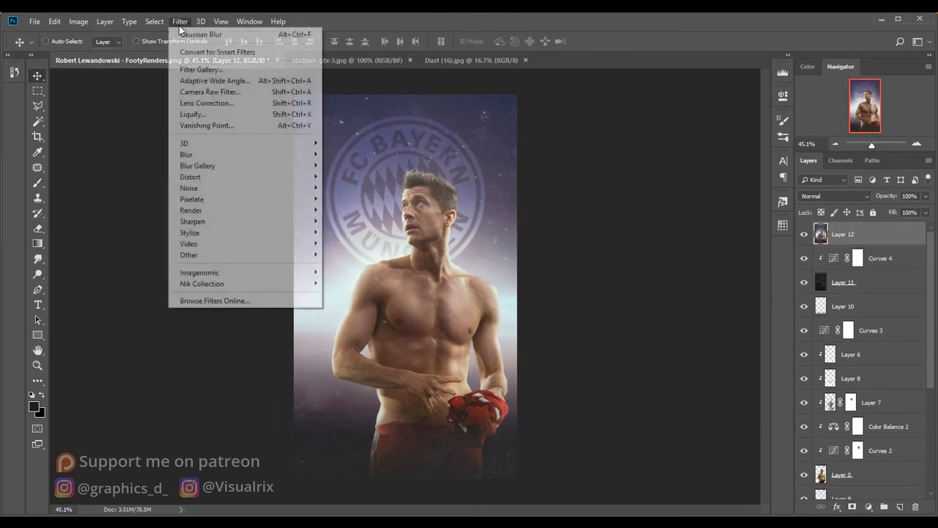
{"action": "left_click", "coordinate": [209, 93]}
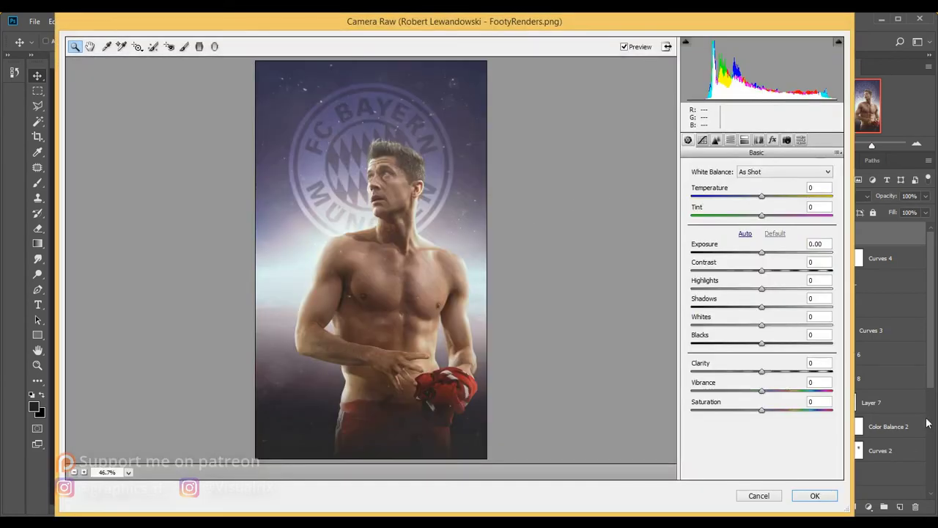
{"action": "left_click_drag", "start_coordinate": [765, 375], "coordinate": [828, 371]}
{"action": "left_click_drag", "start_coordinate": [762, 196], "coordinate": [773, 220]}
{"action": "mouse_move", "coordinate": [761, 306]}
{"action": "left_mouse_down"}
{"action": "mouse_move", "coordinate": [770, 314]}
{"action": "mouse_move", "coordinate": [748, 292]}
{"action": "left_mouse_up"}
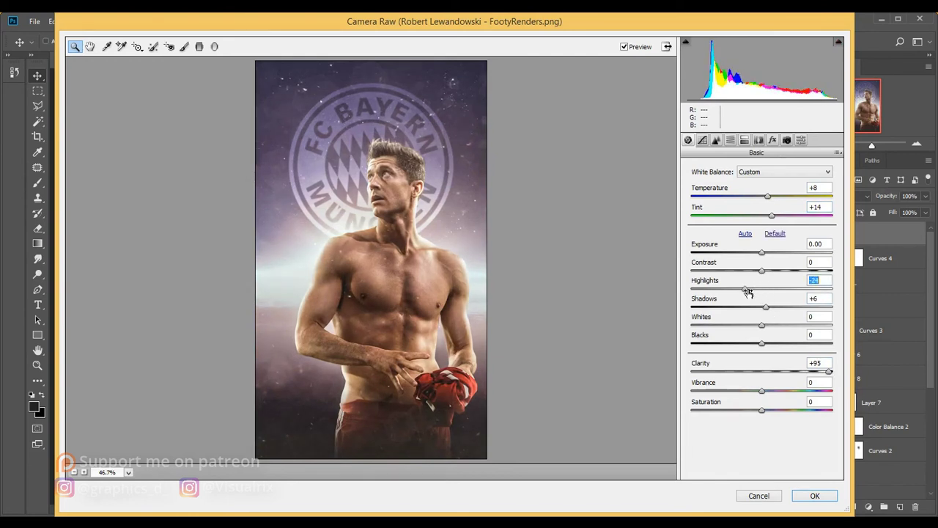
{"action": "mouse_move", "coordinate": [762, 391]}
{"action": "left_mouse_down"}
{"action": "mouse_move", "coordinate": [752, 396]}
{"action": "mouse_move", "coordinate": [755, 416]}
{"action": "left_mouse_up"}
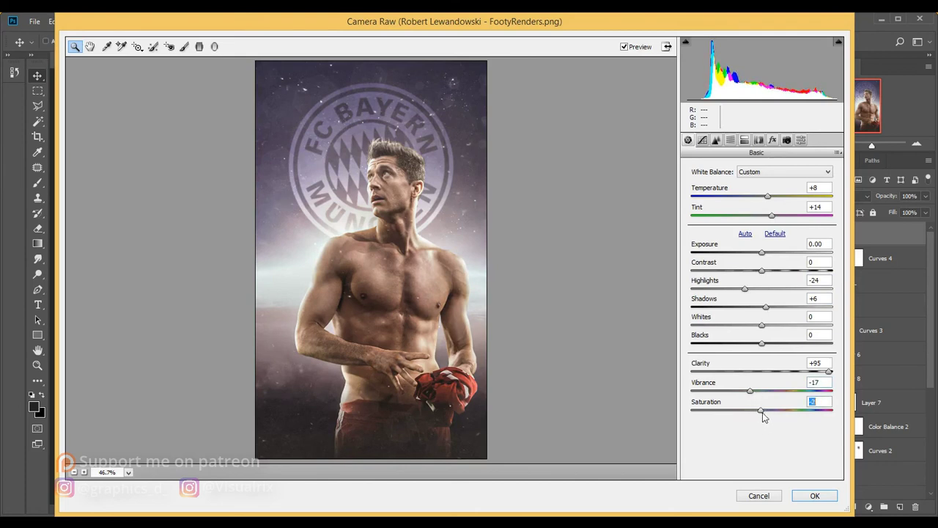
{"action": "left_click", "coordinate": [703, 141]}
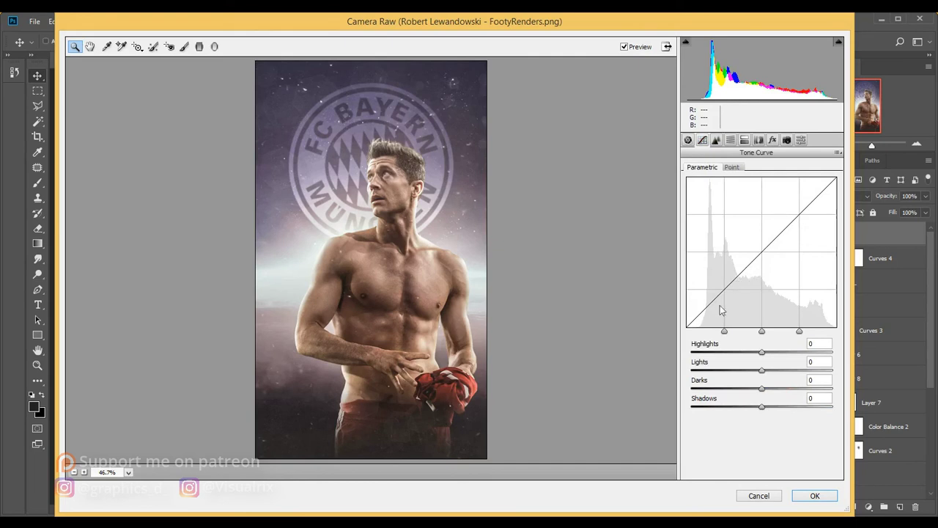
Lift the RGB point curve's shadows with points near 146/145 and 211/207
{"action": "left_click", "coordinate": [731, 167]}
{"action": "left_click_drag", "start_coordinate": [715, 338], "coordinate": [720, 331]}
{"action": "left_click", "coordinate": [767, 283]}
{"action": "left_click_drag", "start_coordinate": [766, 283], "coordinate": [770, 279]}
{"action": "left_click", "coordinate": [810, 245]}
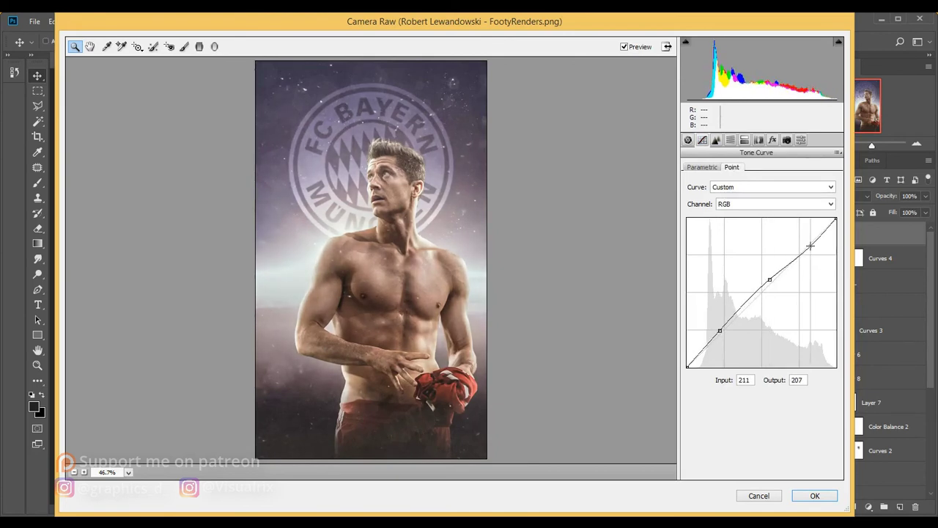
Bend the Red channel curve with points at about 73/79 and 147/143
{"action": "left_click", "coordinate": [776, 204]}
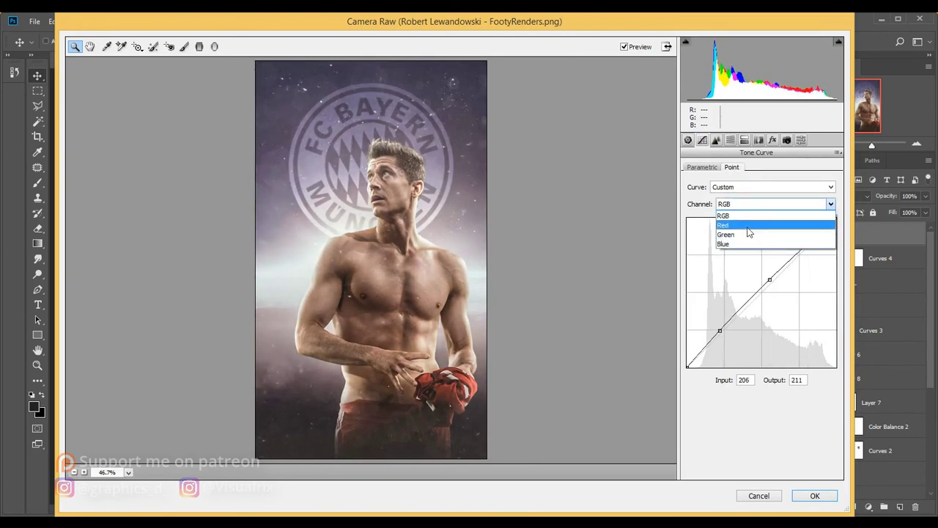
{"action": "left_click", "coordinate": [744, 222]}
{"action": "left_click_drag", "start_coordinate": [741, 310], "coordinate": [729, 320]}
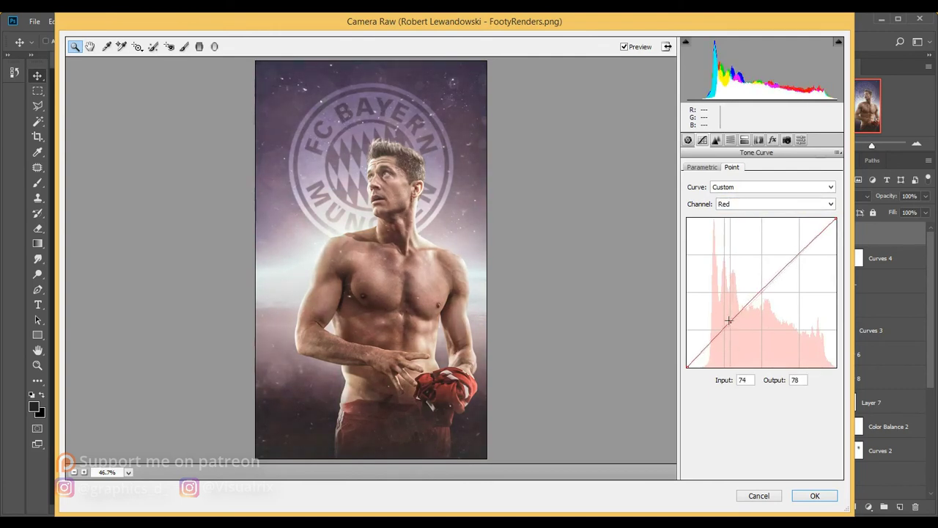
{"action": "left_click_drag", "start_coordinate": [762, 284], "coordinate": [772, 283]}
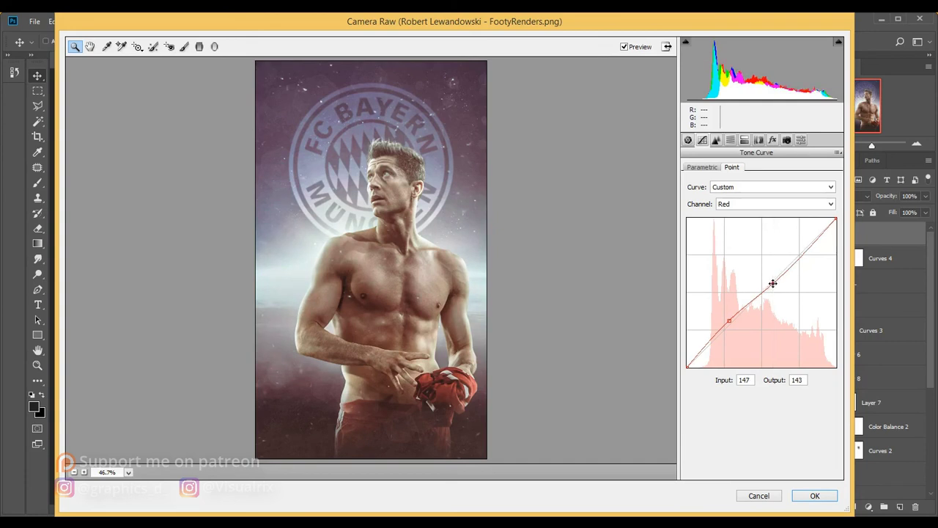
{"action": "left_click_drag", "start_coordinate": [813, 249], "coordinate": [809, 346]}
{"action": "left_click", "coordinate": [742, 205]}
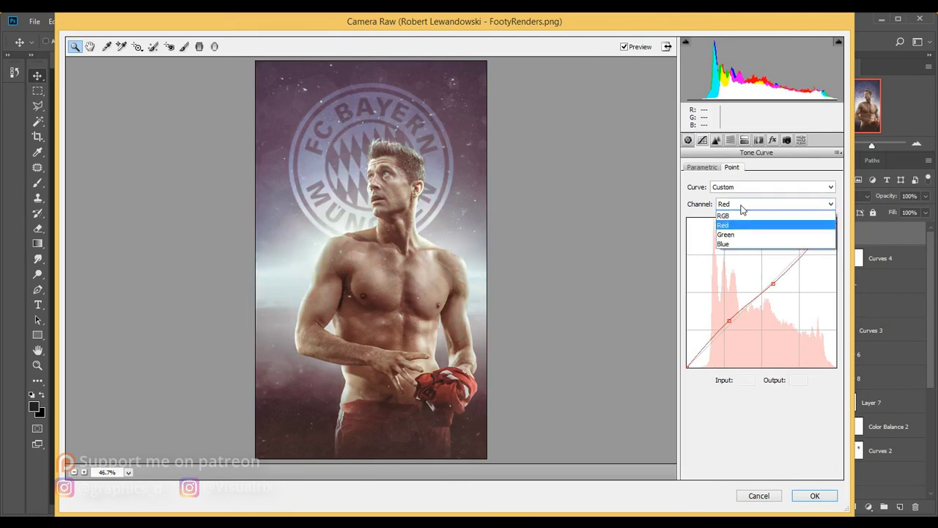
{"action": "left_click", "coordinate": [742, 205]}
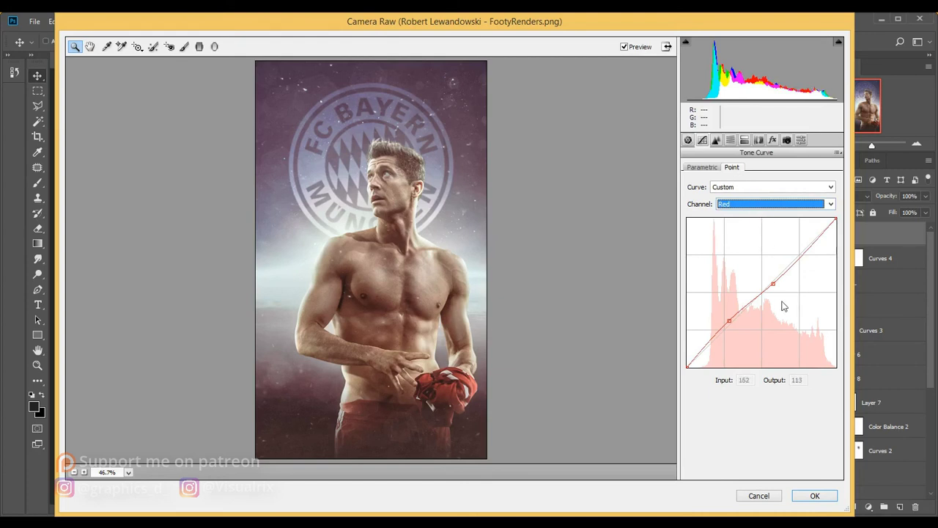
{"action": "left_click", "coordinate": [729, 320]}
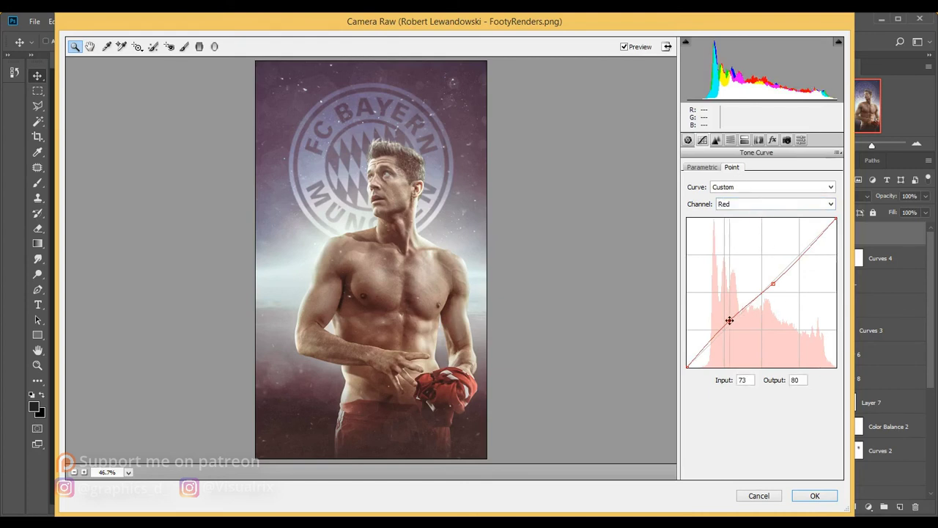
Shift HSL hues: Reds +75, Oranges +20, Yellows +27, Purples +11, Magentas +29
{"action": "left_click", "coordinate": [747, 141]}
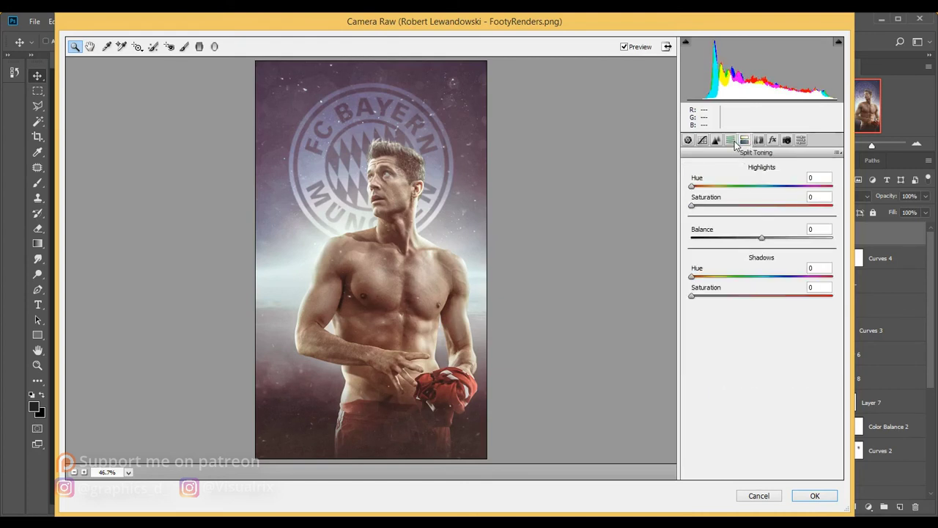
{"action": "left_click", "coordinate": [730, 140]}
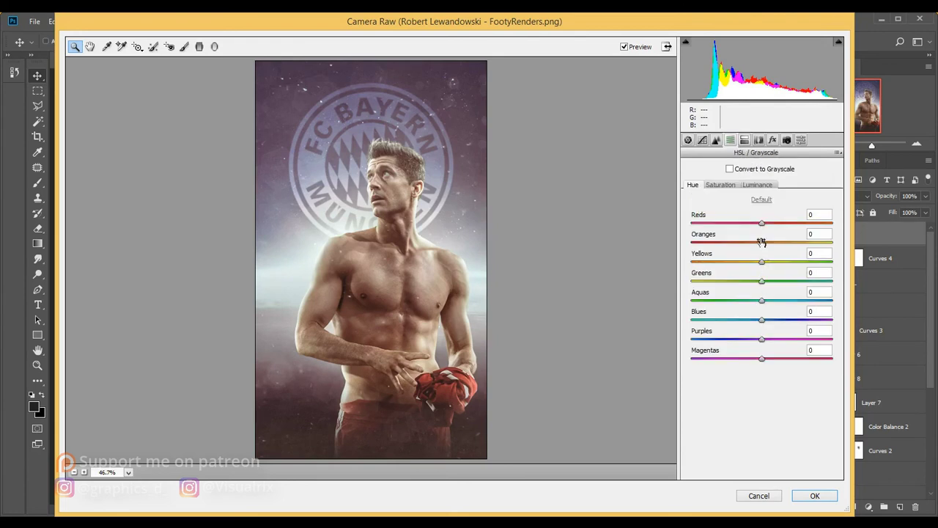
{"action": "left_click_drag", "start_coordinate": [763, 223], "coordinate": [817, 234]}
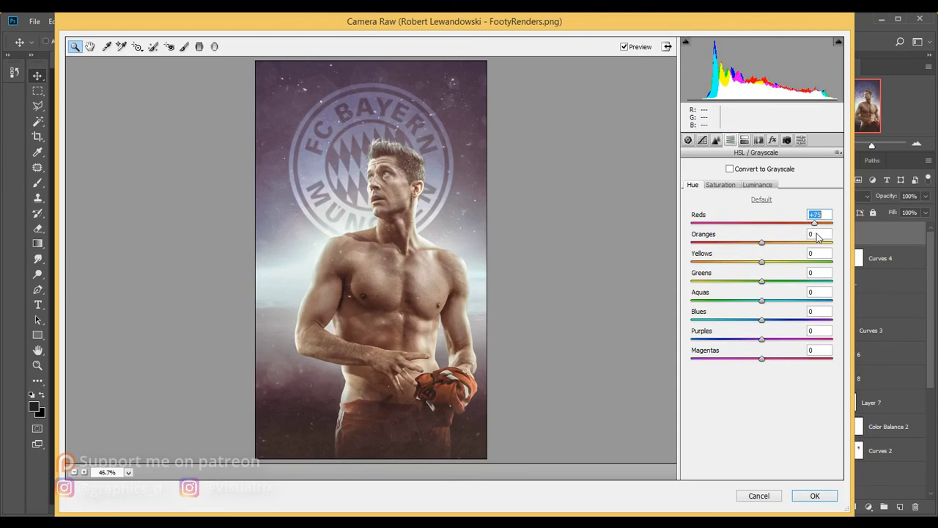
{"action": "mouse_move", "coordinate": [763, 243]}
{"action": "left_mouse_down"}
{"action": "mouse_move", "coordinate": [779, 250]}
{"action": "mouse_move", "coordinate": [783, 272]}
{"action": "mouse_move", "coordinate": [720, 283]}
{"action": "left_mouse_up"}
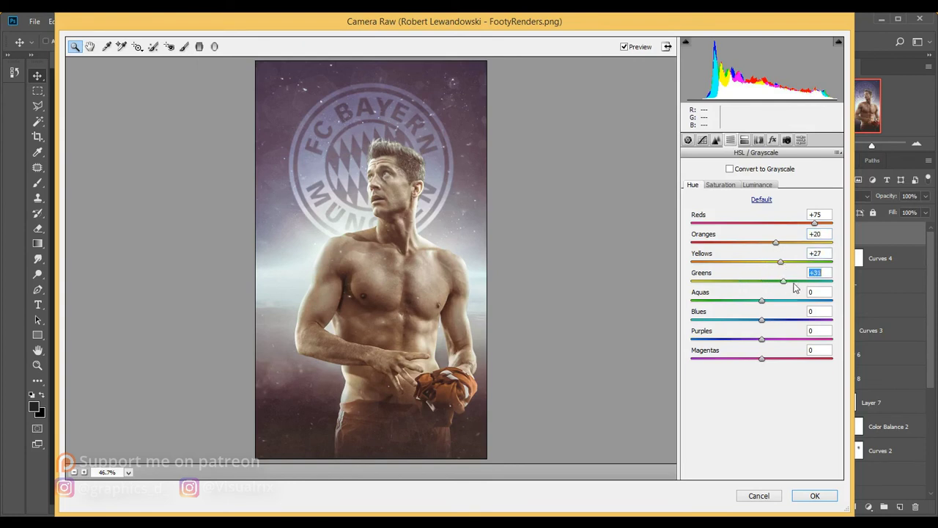
{"action": "double_click", "coordinate": [721, 282]}
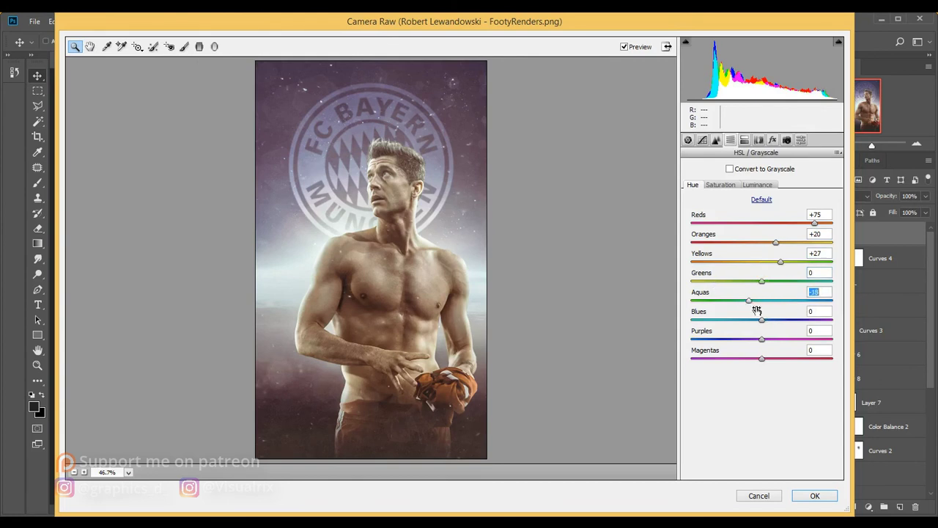
{"action": "mouse_move", "coordinate": [762, 320]}
{"action": "left_mouse_down"}
{"action": "mouse_move", "coordinate": [799, 321]}
{"action": "mouse_move", "coordinate": [804, 340]}
{"action": "mouse_move", "coordinate": [729, 341]}
{"action": "mouse_move", "coordinate": [786, 366]}
{"action": "left_mouse_up"}
{"action": "double_click", "coordinate": [722, 309]}
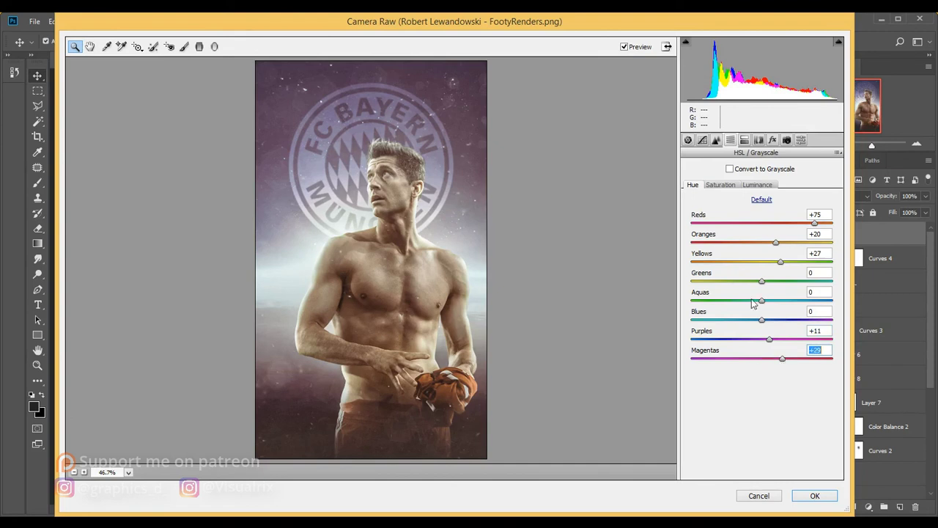
{"action": "left_click", "coordinate": [744, 141]}
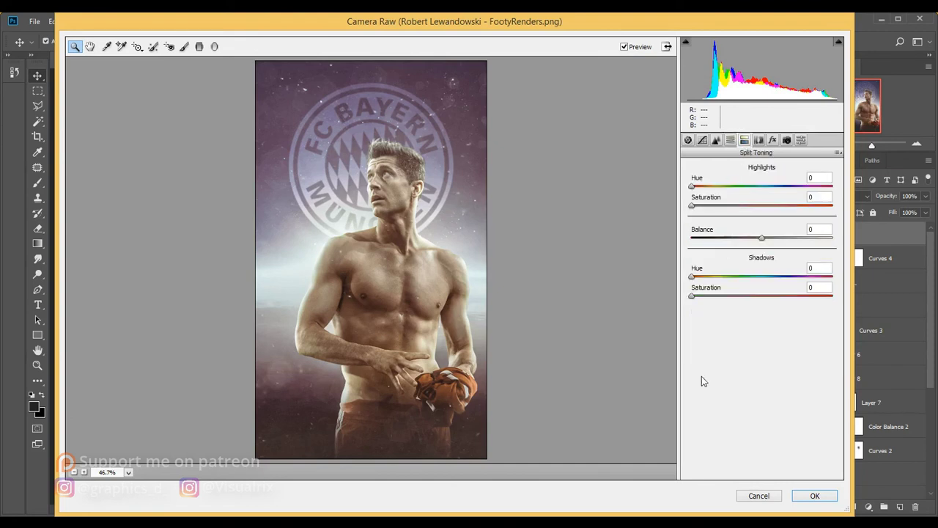
{"action": "left_click", "coordinate": [730, 140]}
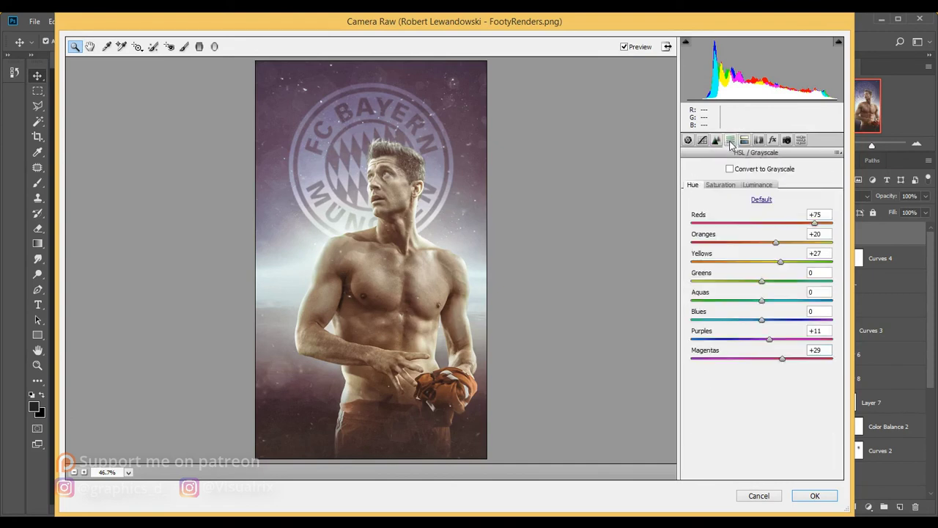
Set saturation Reds +43, Purples +21, Magentas -29 and apply the Camera Raw grade
{"action": "left_click", "coordinate": [724, 185]}
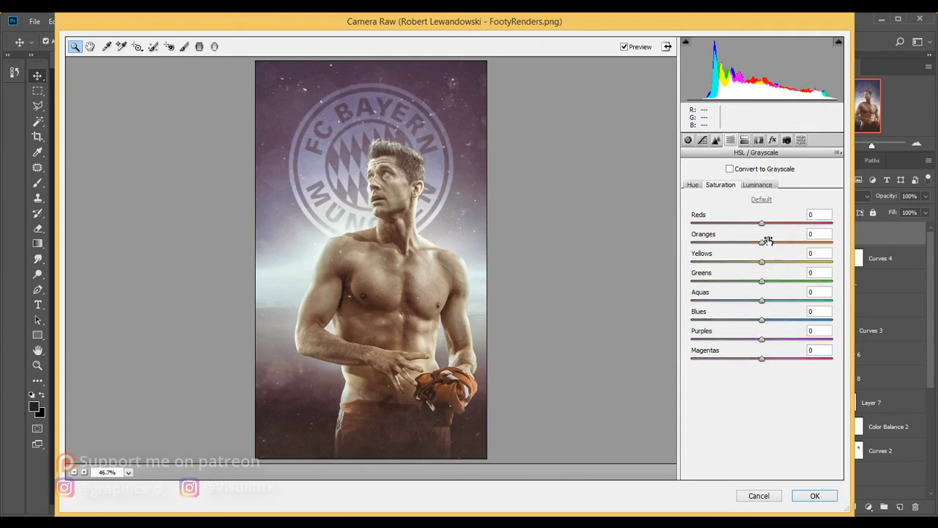
{"action": "left_click_drag", "start_coordinate": [761, 223], "coordinate": [791, 224]}
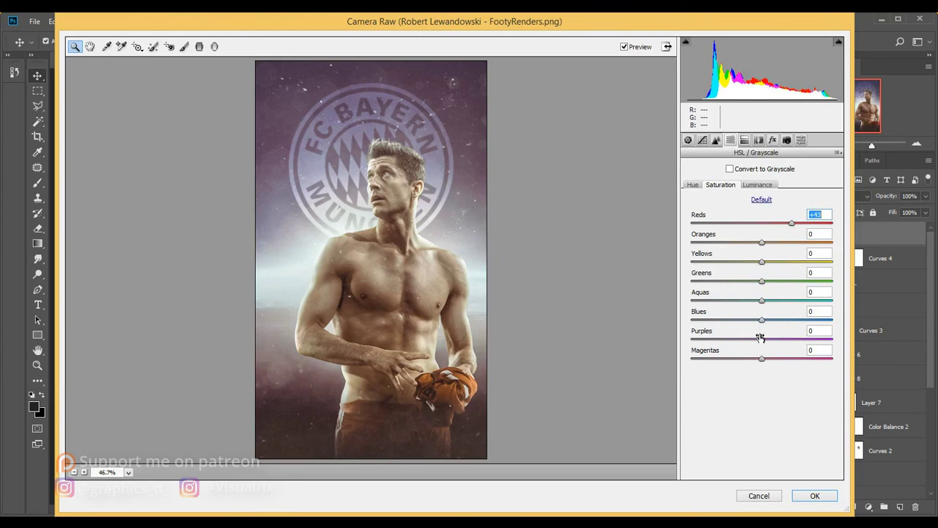
{"action": "mouse_move", "coordinate": [761, 339]}
{"action": "left_mouse_down"}
{"action": "mouse_move", "coordinate": [782, 339]}
{"action": "mouse_move", "coordinate": [795, 357]}
{"action": "mouse_move", "coordinate": [738, 366]}
{"action": "left_mouse_up"}
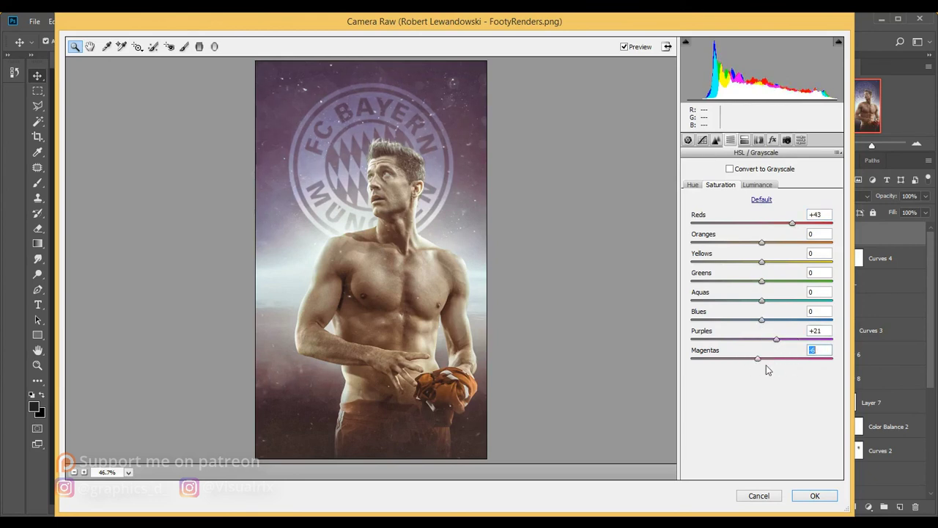
{"action": "left_click", "coordinate": [806, 496]}
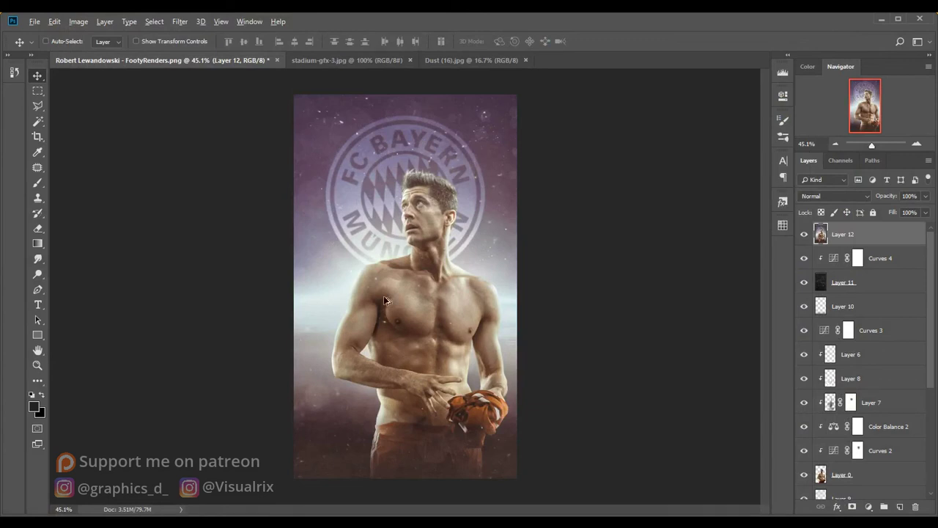
Lower Layer 12's fill to about 56%
{"action": "scroll", "coordinate": [384, 295], "scroll_direction": "up", "scroll_amount": 4}
{"action": "scroll", "coordinate": [383, 295], "scroll_direction": "down", "scroll_amount": 2}
{"action": "scroll", "coordinate": [384, 295], "scroll_direction": "down", "scroll_amount": 2}
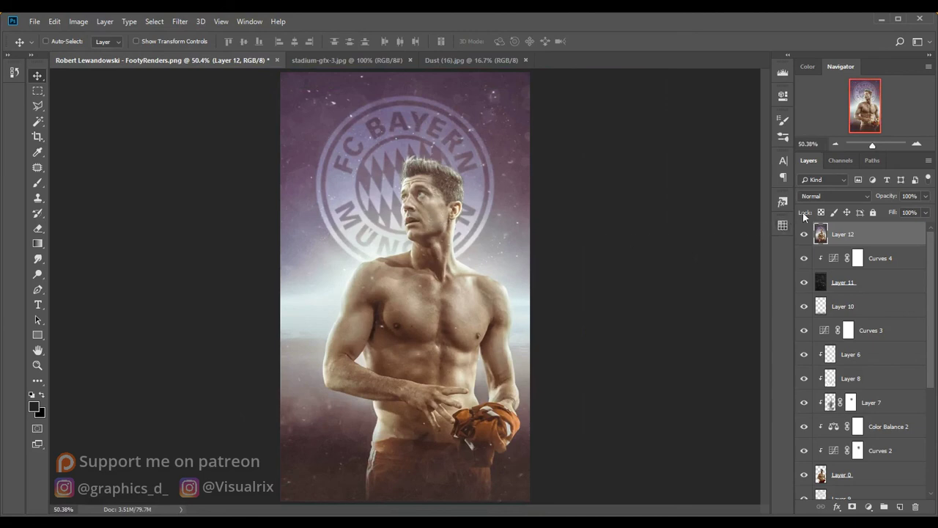
{"action": "left_click_drag", "start_coordinate": [891, 212], "coordinate": [868, 220]}
{"action": "key", "text": "Return"}
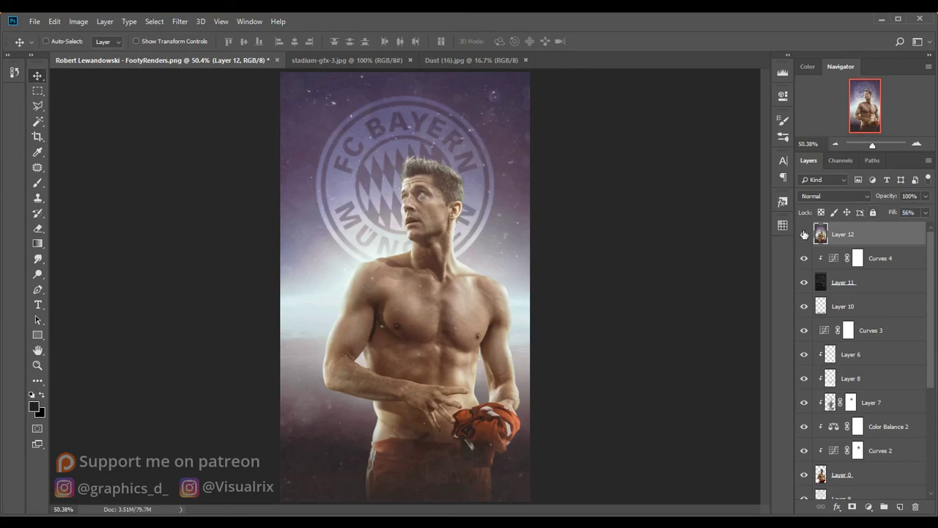
Hide Layers 11–12 and Curves 4, stamp a copy above Layer 10, and reapply the last filter
{"action": "left_click", "coordinate": [804, 234]}
{"action": "left_click_drag", "start_coordinate": [804, 282], "coordinate": [804, 258]}
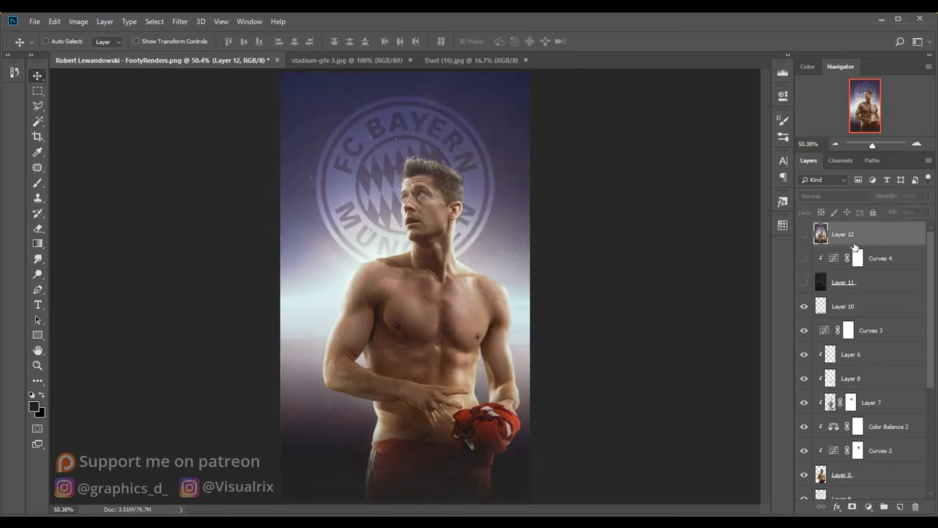
{"action": "left_click", "coordinate": [854, 253]}
{"action": "left_click", "coordinate": [860, 281]}
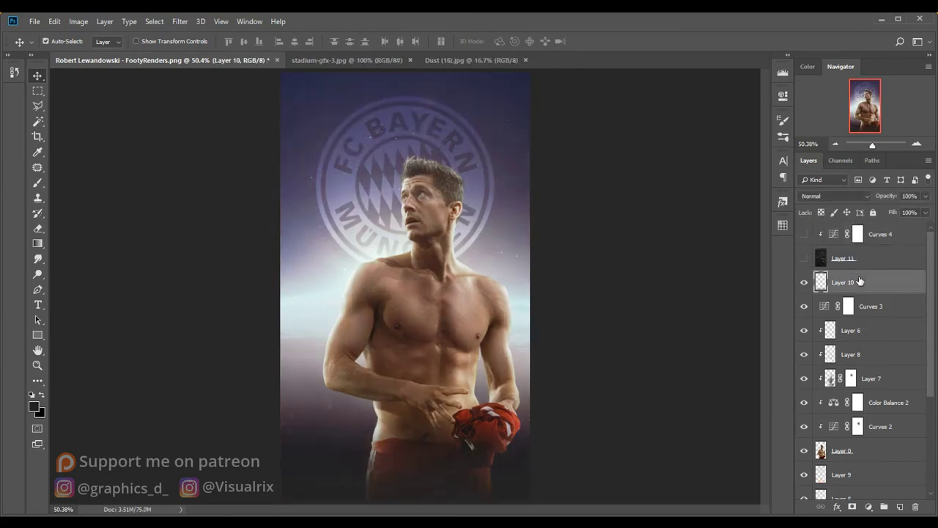
{"action": "key", "text": "ctrl+shift+alt+e"}
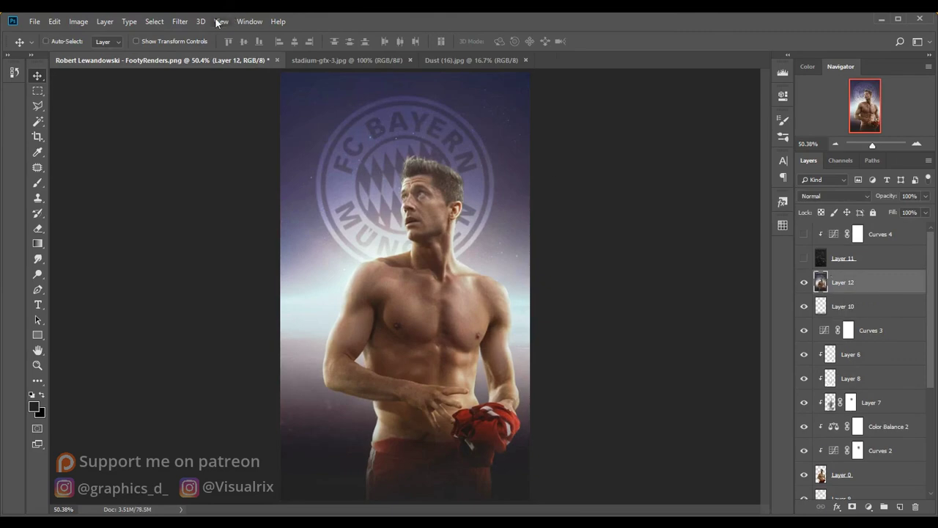
{"action": "left_click", "coordinate": [179, 21]}
{"action": "left_click", "coordinate": [220, 33]}
Show the hidden layers, stamp a new top Layer 13, and delete Layer 12
{"action": "left_click", "coordinate": [804, 258]}
{"action": "left_click", "coordinate": [804, 234]}
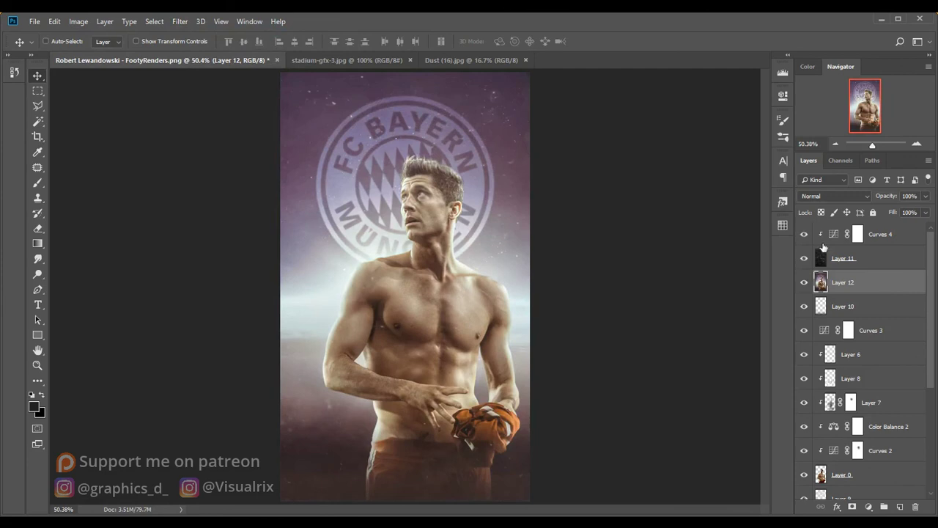
{"action": "left_click", "coordinate": [875, 238]}
{"action": "key", "text": "ctrl+alt+shift+e"}
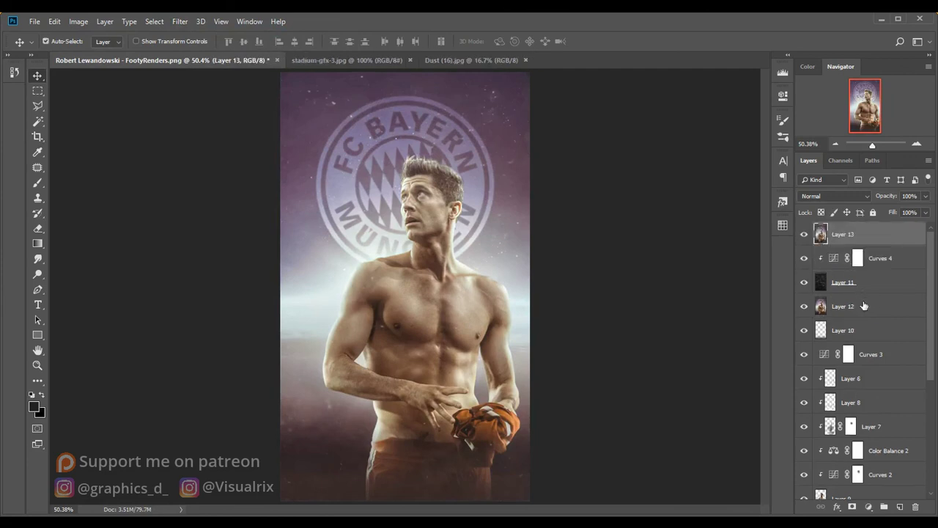
{"action": "left_click", "coordinate": [860, 307]}
{"action": "key", "text": "Delete"}
{"action": "left_click", "coordinate": [852, 241]}
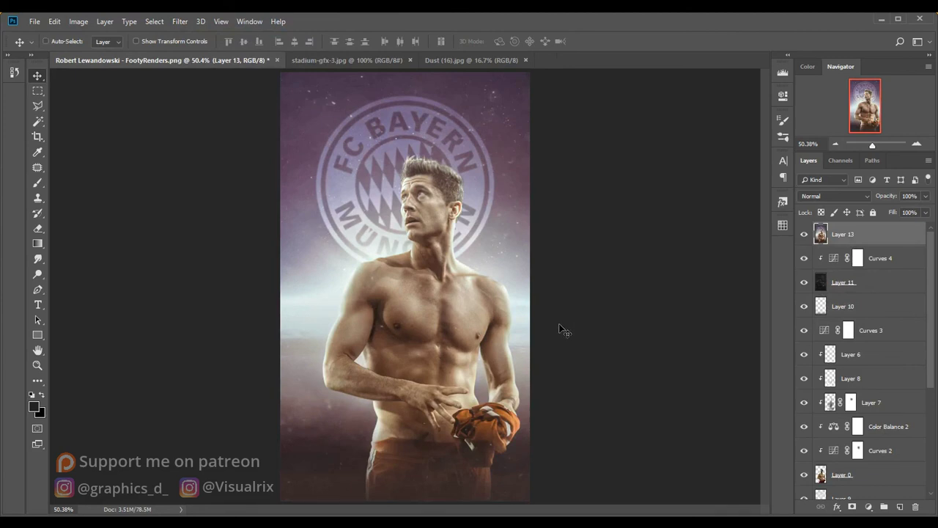
Add a text layer with the pasted name 'robert' at 179.94 pt
{"action": "left_click", "coordinate": [38, 304]}
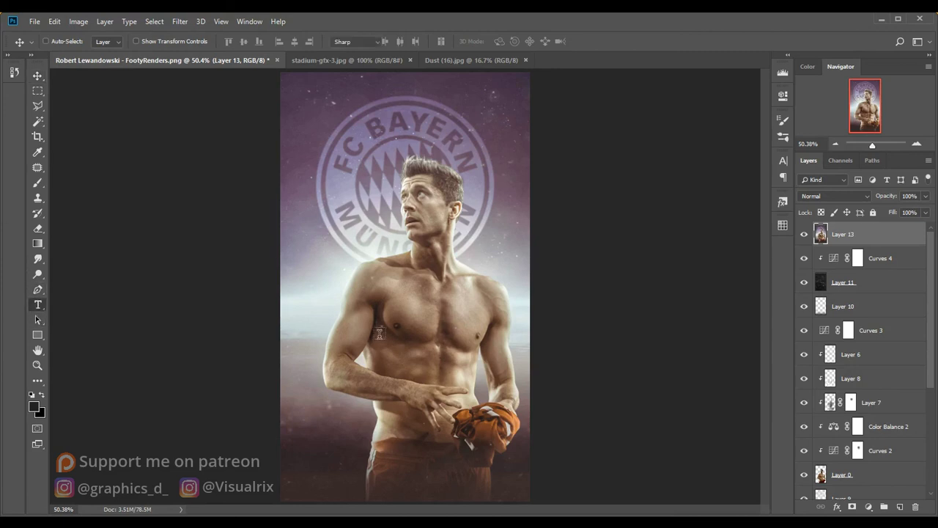
{"action": "left_click", "coordinate": [381, 334]}
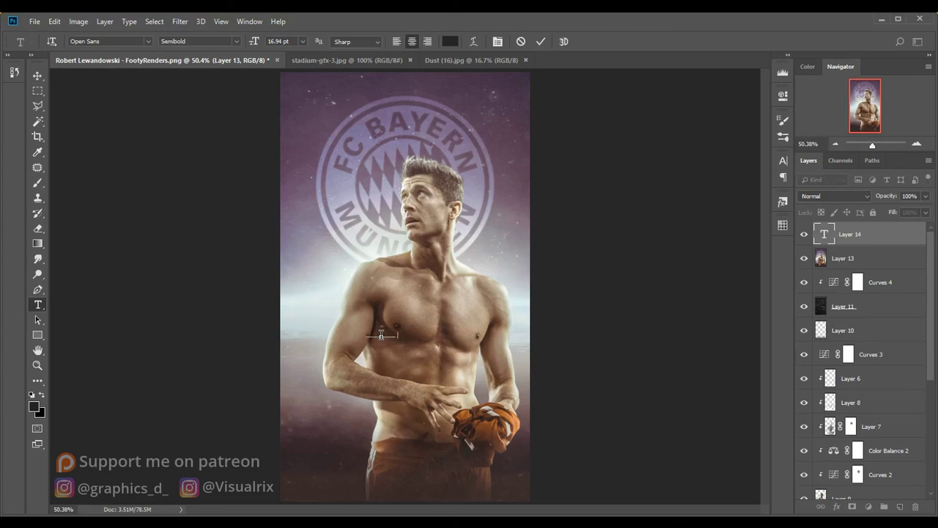
{"action": "key", "text": "ctrl+v"}
{"action": "left_click", "coordinate": [782, 160]}
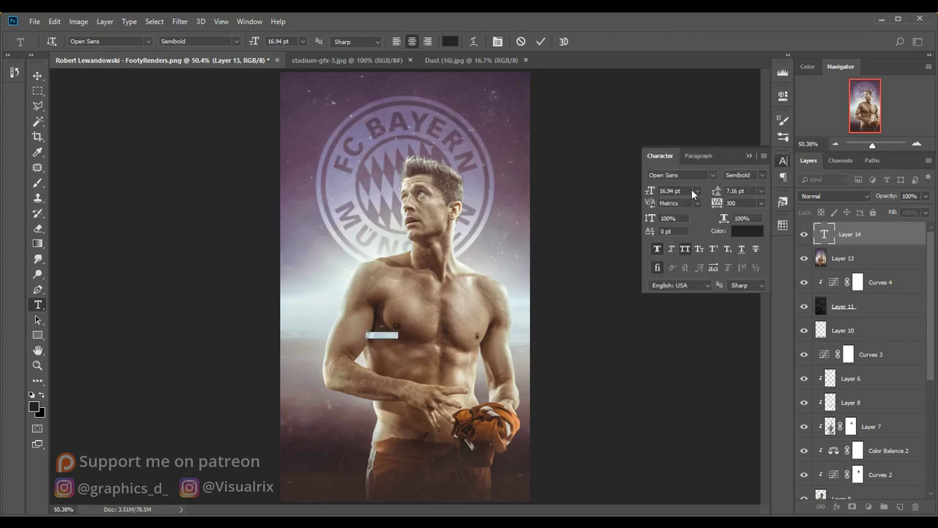
{"action": "left_click_drag", "start_coordinate": [647, 192], "coordinate": [742, 207]}
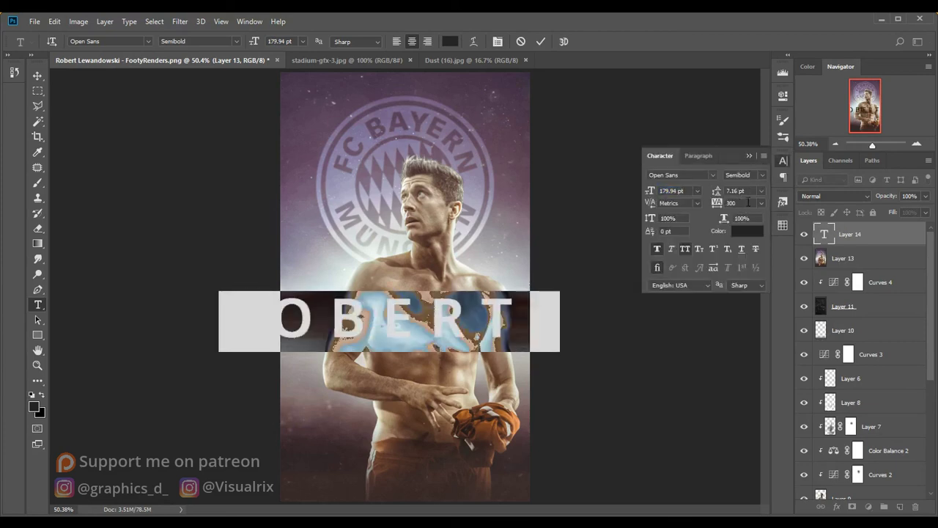
{"action": "type", "text": "0"}
Move the ROBERT text to the bottom of the poster and colour it white
{"action": "left_click", "coordinate": [43, 73]}
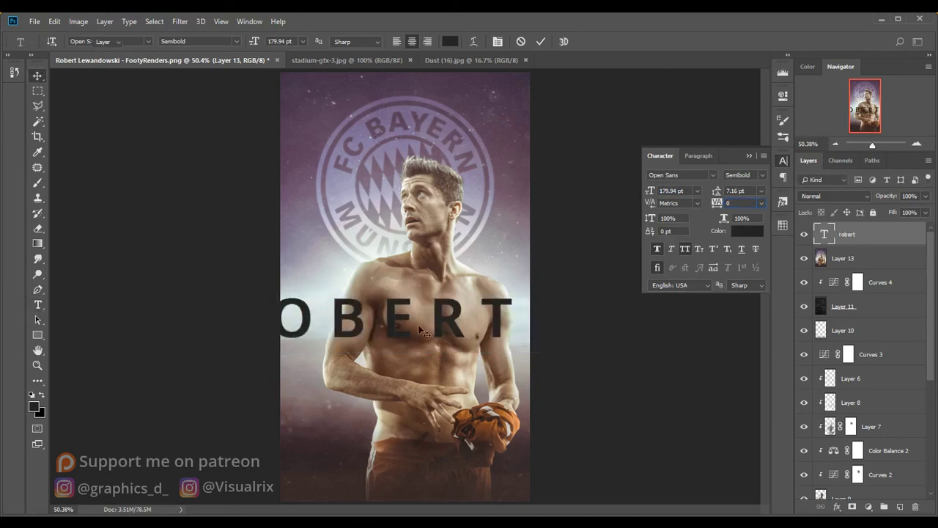
{"action": "left_click_drag", "start_coordinate": [419, 315], "coordinate": [460, 459]}
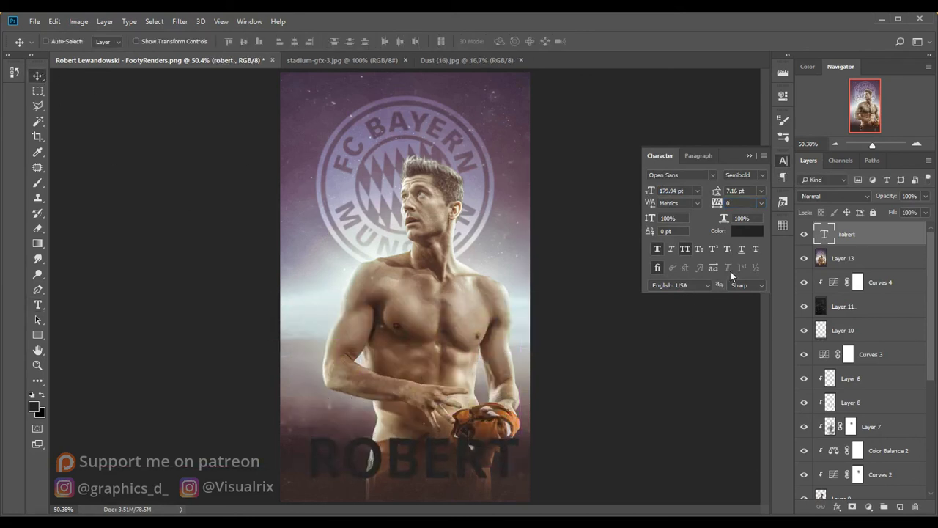
{"action": "left_click", "coordinate": [747, 231]}
{"action": "left_click_drag", "start_coordinate": [528, 110], "coordinate": [504, 80]}
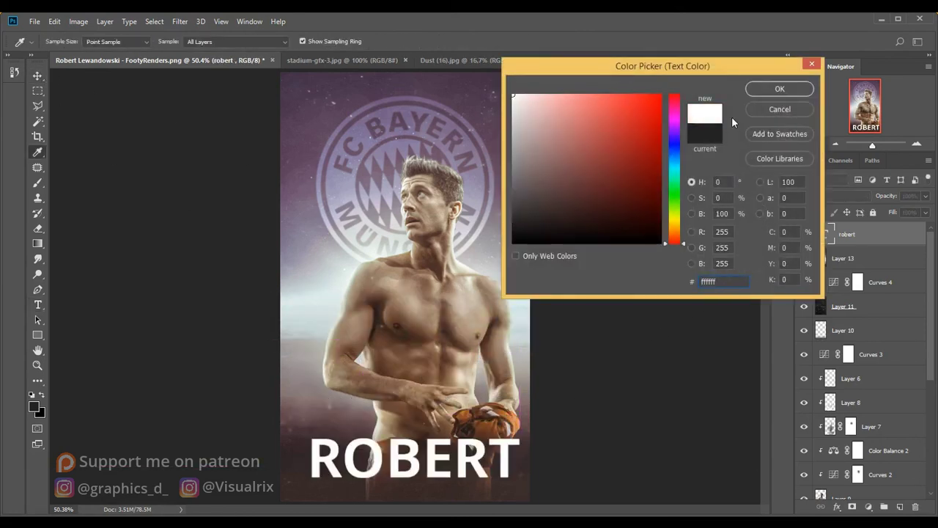
{"action": "left_click", "coordinate": [766, 90]}
{"action": "left_click_drag", "start_coordinate": [483, 438], "coordinate": [477, 434]}
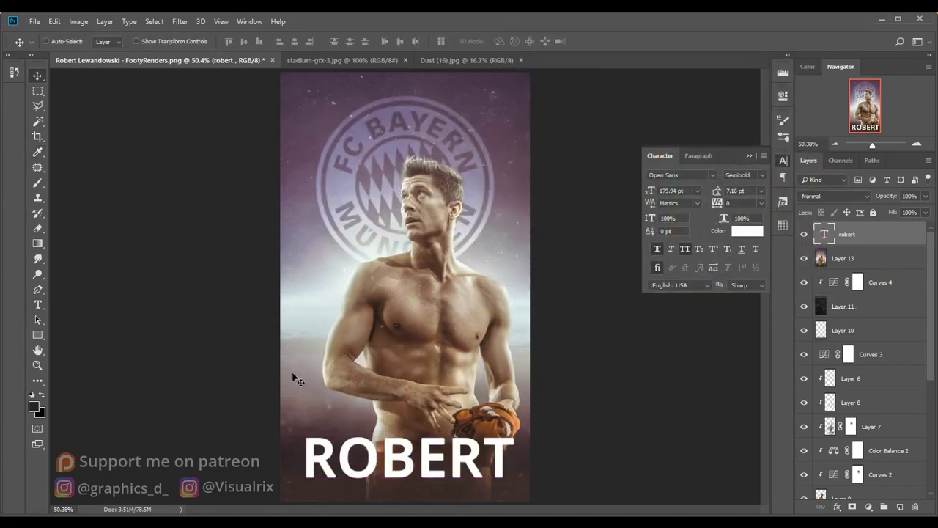
Blend ROBERT in Overlay mode and place a duplicate just above it
{"action": "left_click", "coordinate": [840, 196]}
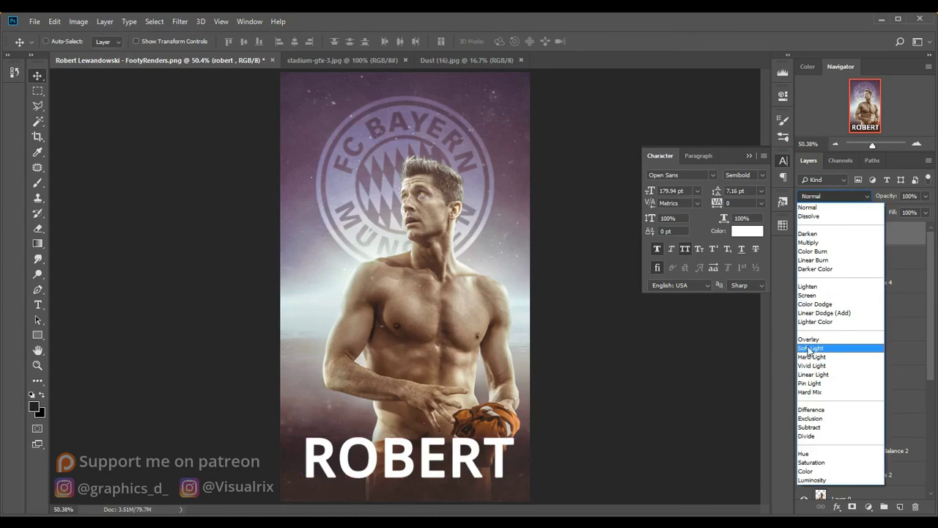
{"action": "left_click", "coordinate": [810, 347]}
{"action": "scroll", "coordinate": [834, 196], "scroll_direction": "up", "scroll_amount": 1}
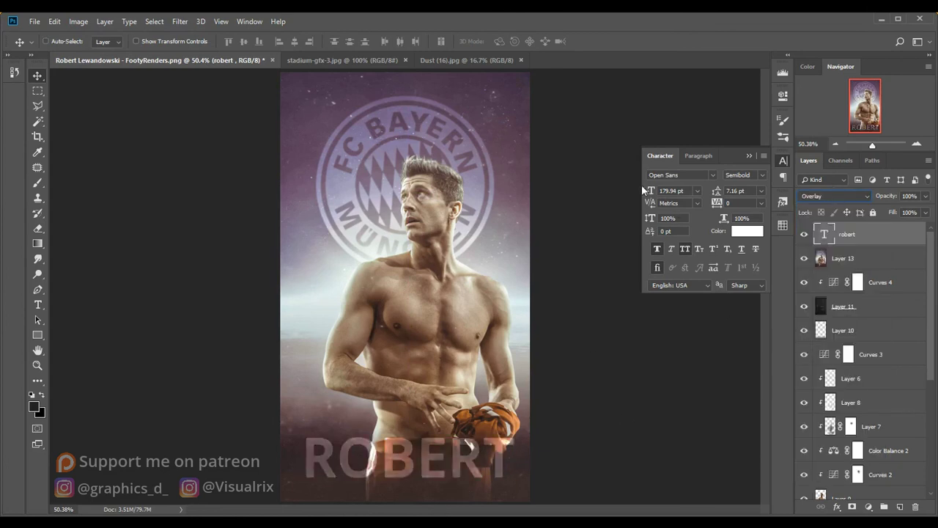
{"action": "left_click_drag", "start_coordinate": [424, 444], "coordinate": [424, 377]}
{"action": "left_click", "coordinate": [38, 304]}
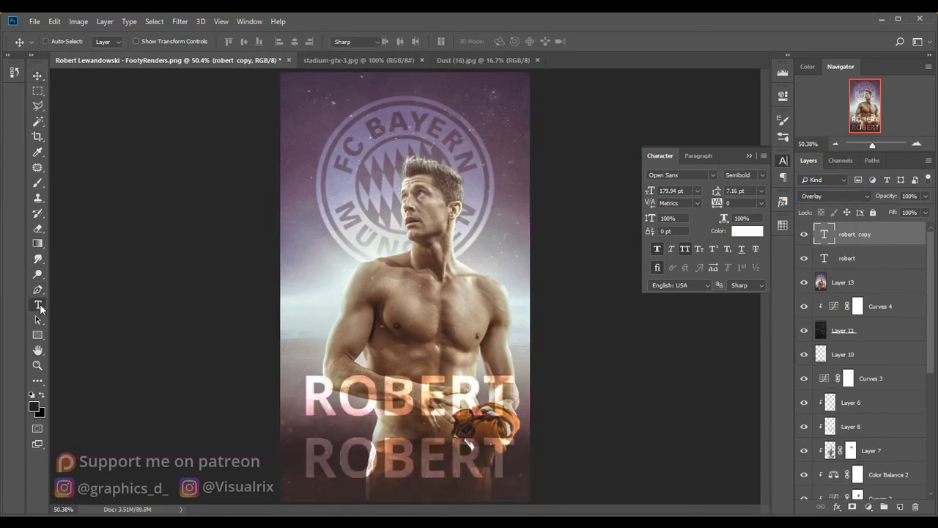
Change the duplicate to 'LEWANDOWSKI' at 86.94 pt, placed below ROBERT
{"action": "double_click", "coordinate": [442, 390]}
{"action": "type", "text": "L"}
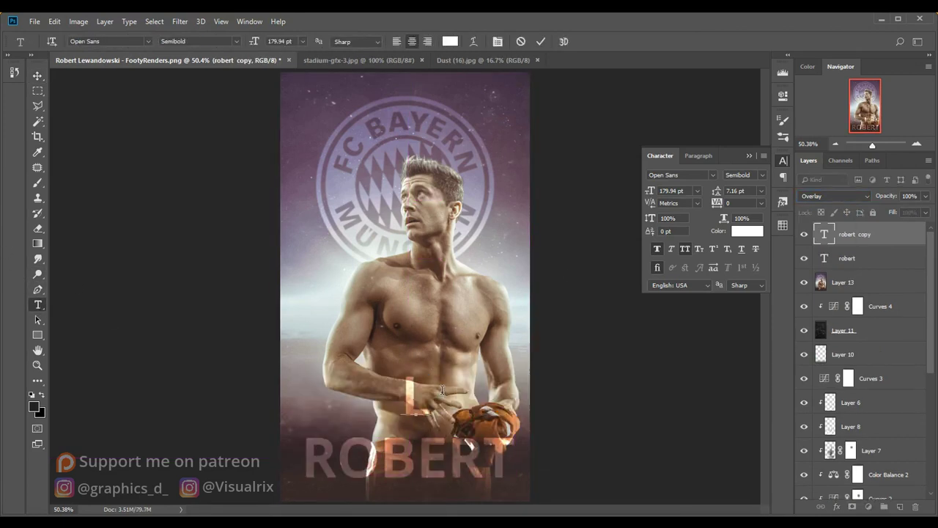
{"action": "type", "text": "EWA"}
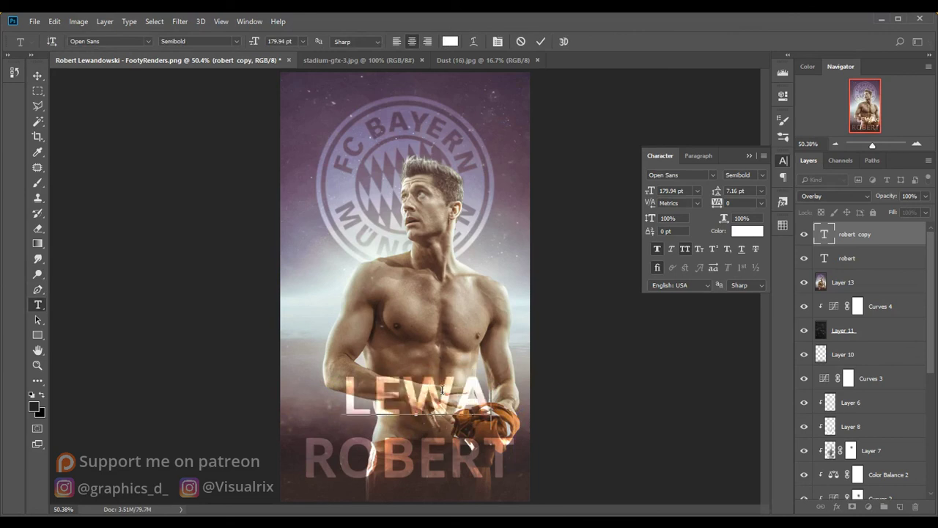
{"action": "type", "text": "ND"}
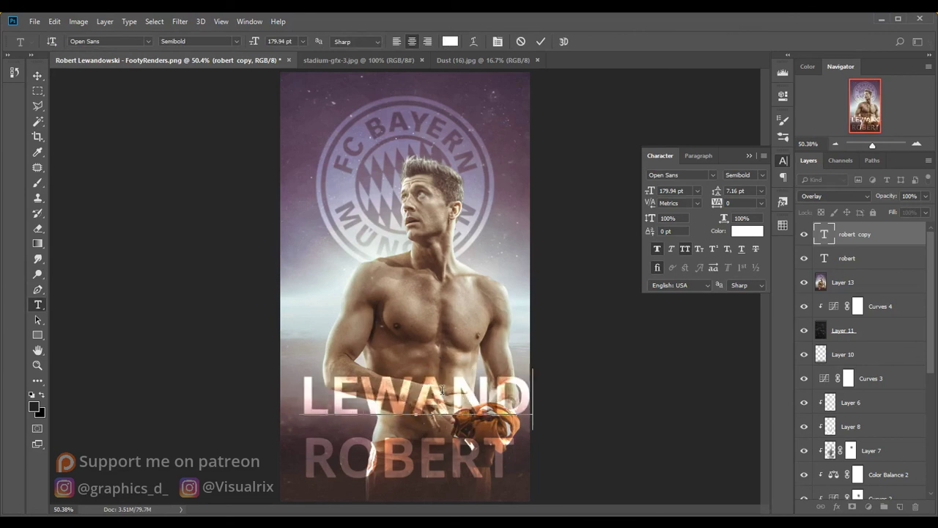
{"action": "type", "text": "O"}
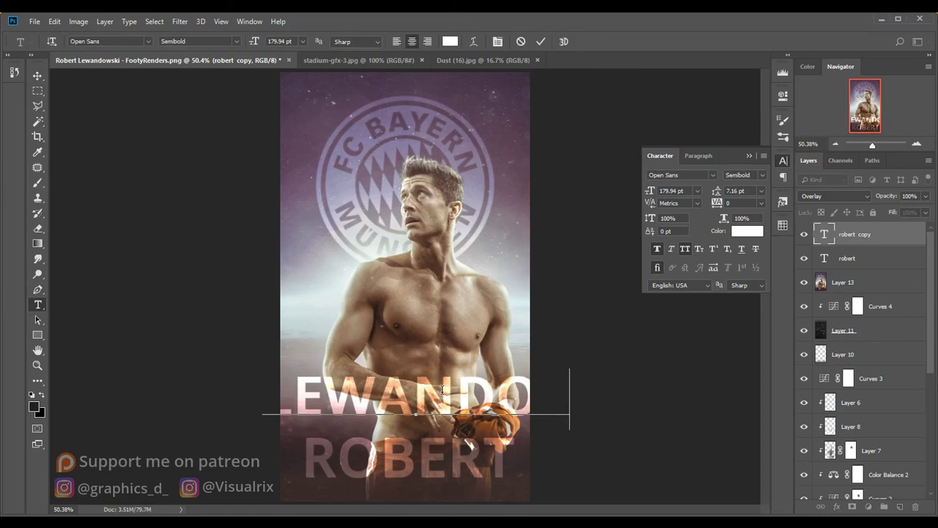
{"action": "type", "text": "W"}
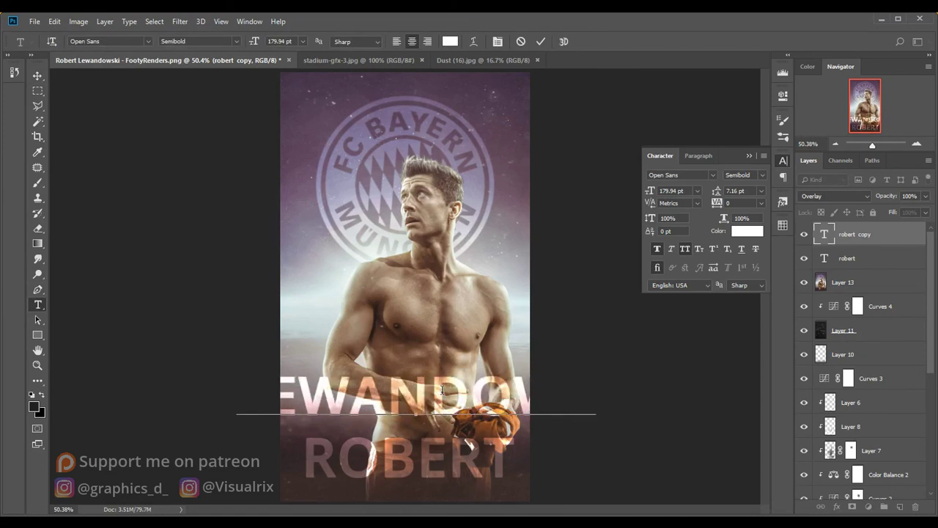
{"action": "type", "text": "S"}
{"action": "key", "text": "ctrl+a"}
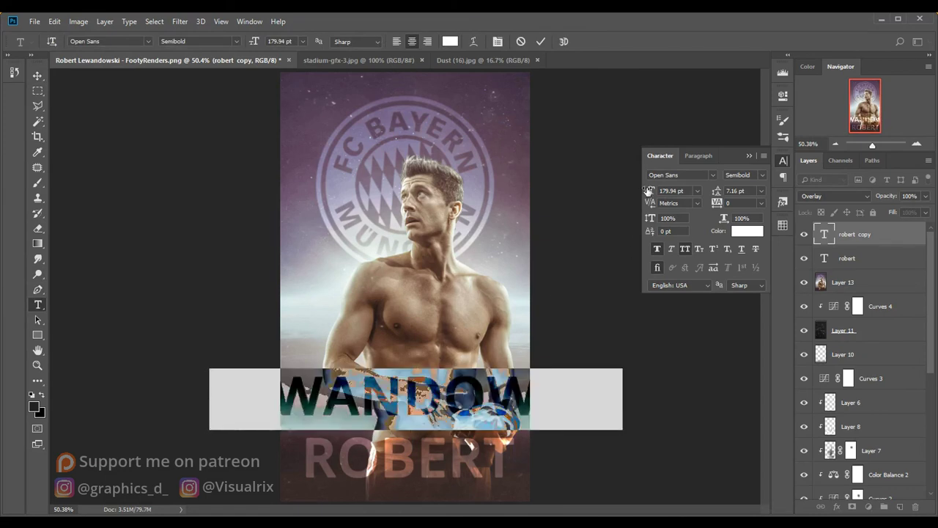
{"action": "left_click_drag", "start_coordinate": [648, 191], "coordinate": [592, 213]}
{"action": "left_click", "coordinate": [38, 75]}
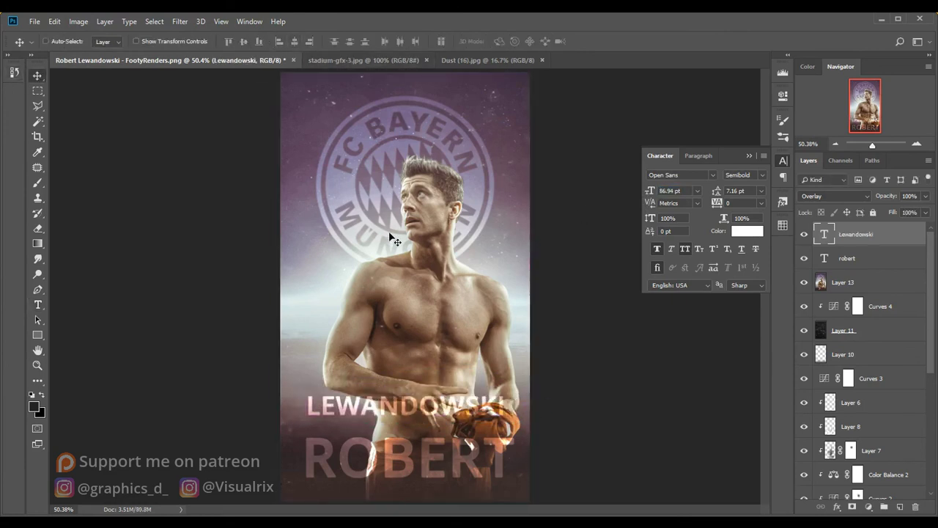
{"action": "left_click_drag", "start_coordinate": [392, 239], "coordinate": [394, 302]}
Scale ROBERT to about a third, stack it above LEWANDOWSKI, and centre both
{"action": "left_click", "coordinate": [847, 258]}
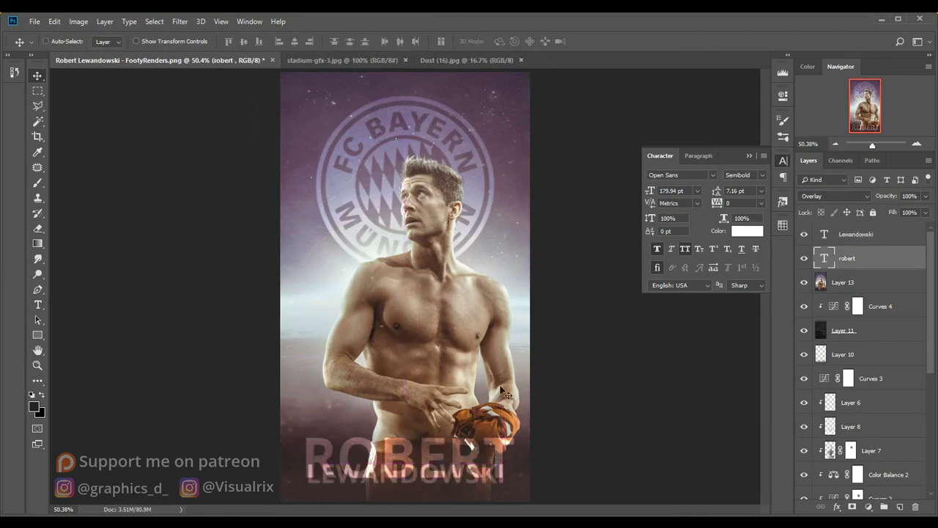
{"action": "left_click_drag", "start_coordinate": [502, 390], "coordinate": [500, 409]}
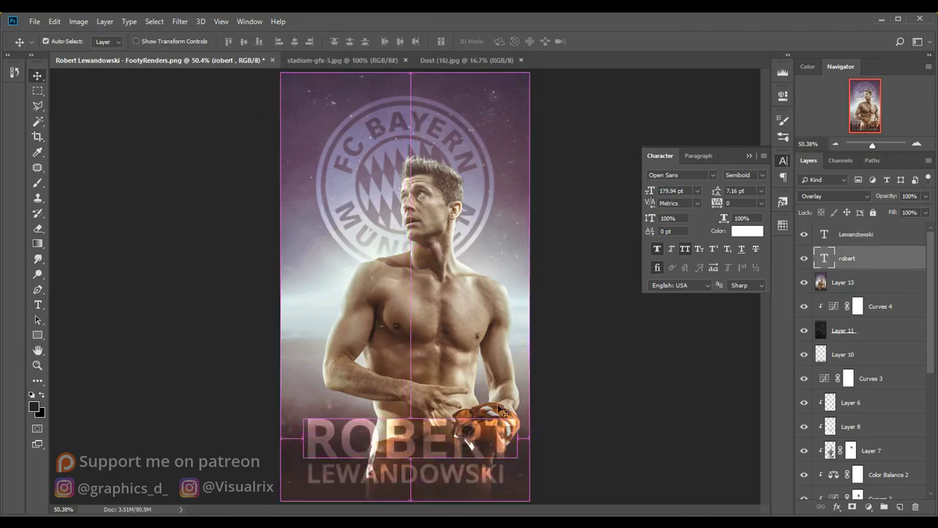
{"action": "key", "text": "ctrl+t"}
{"action": "left_click_drag", "start_coordinate": [530, 411], "coordinate": [366, 460]}
{"action": "key", "text": "Return"}
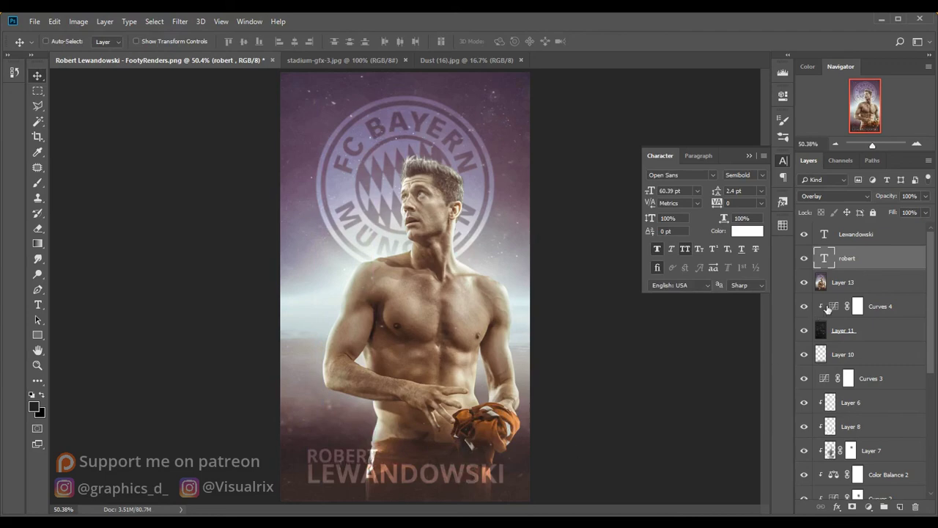
{"action": "left_click", "coordinate": [856, 234], "text": "shift"}
{"action": "left_click_drag", "start_coordinate": [390, 440], "coordinate": [426, 441]}
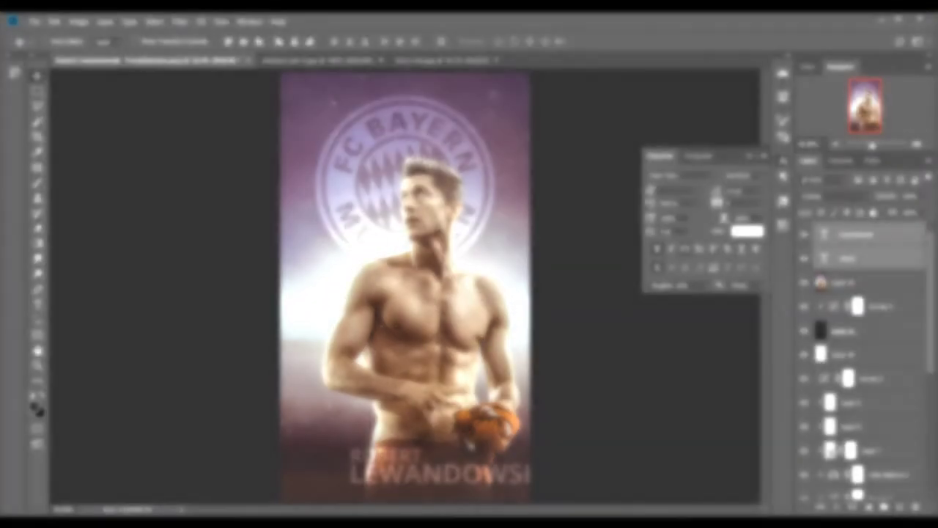